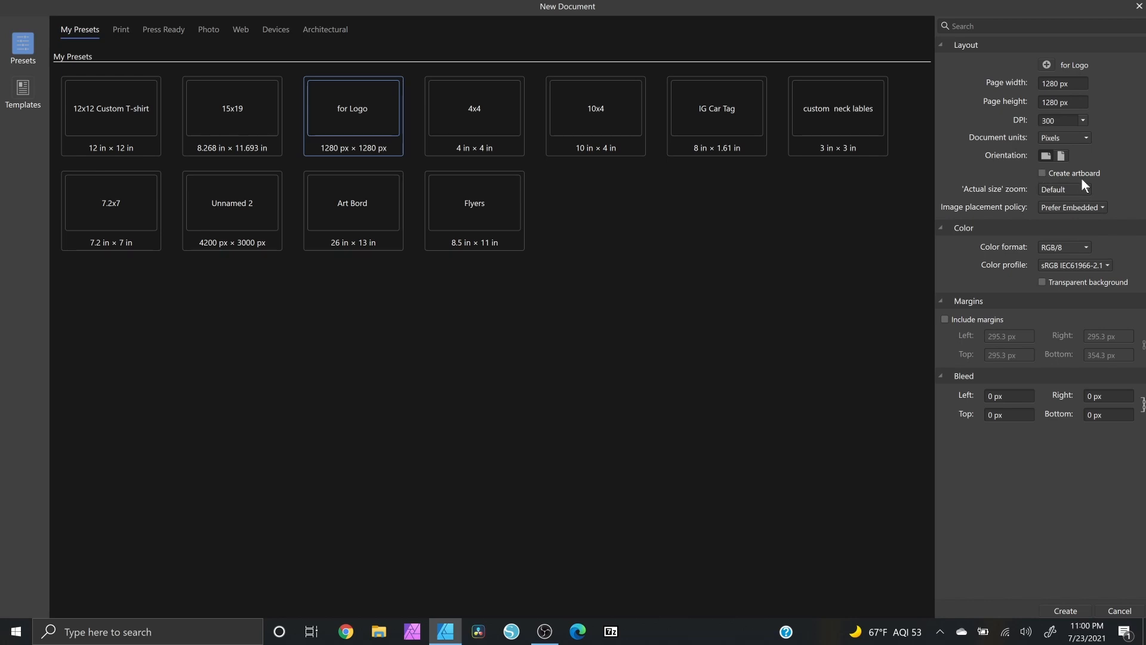
- Create a 1280 × 1280 px document from the "for Logo" preset with an artboard enabled
left_click(1043, 174)
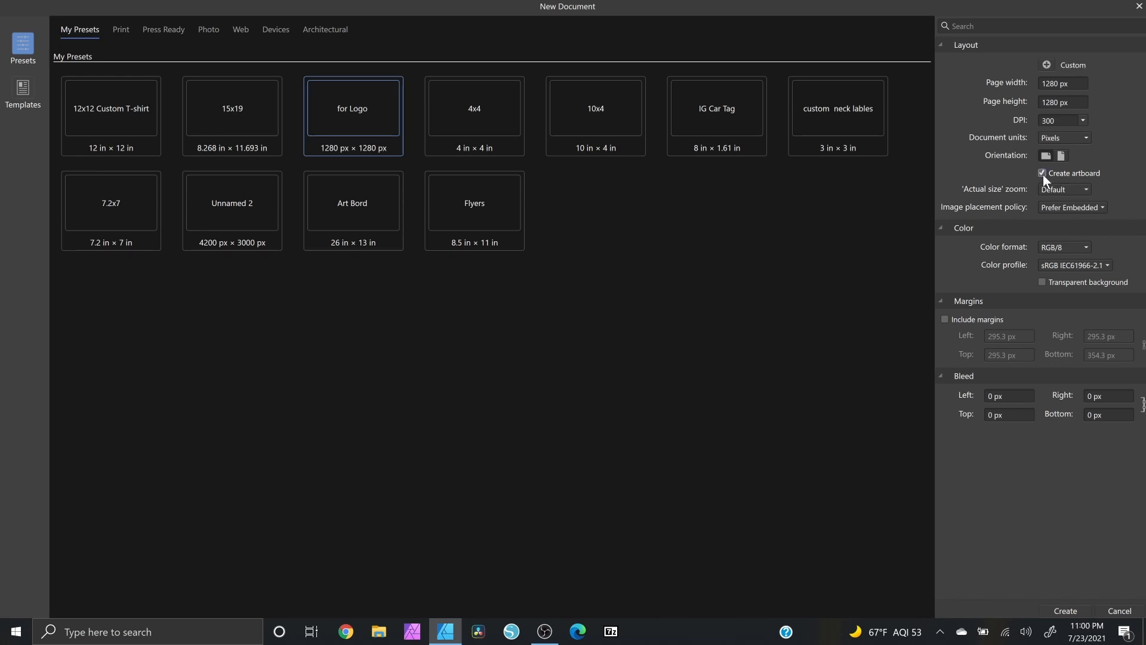
left_click(1071, 604)
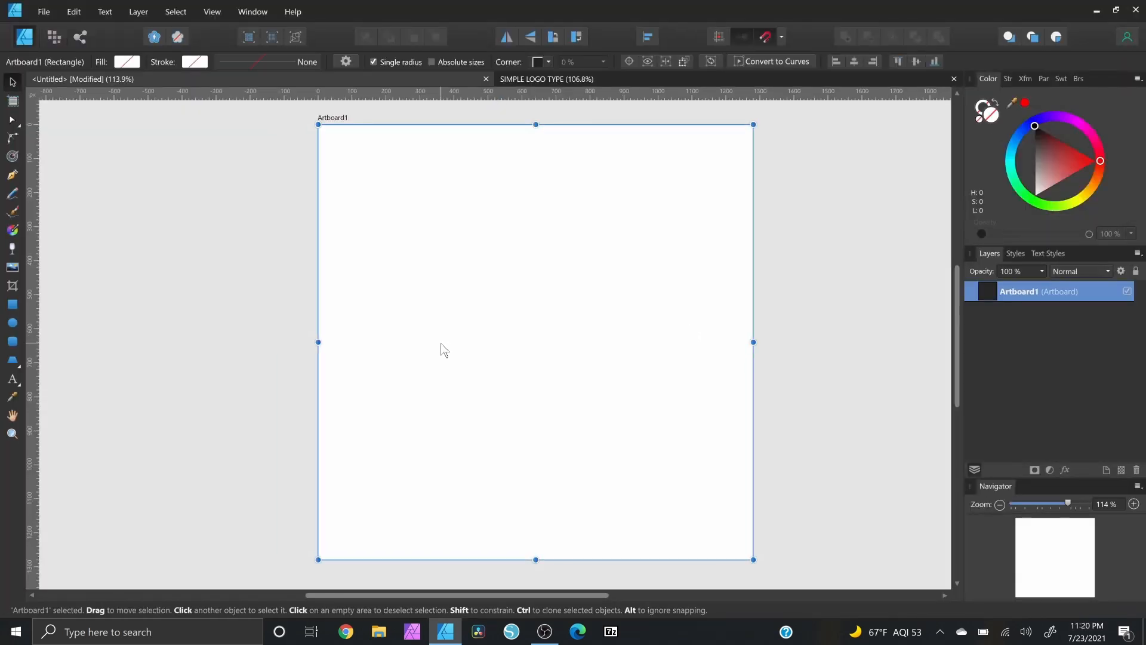
- Add the art text "SIMPLE" and move it fully inside the artboard near its middle
left_click(12, 379)
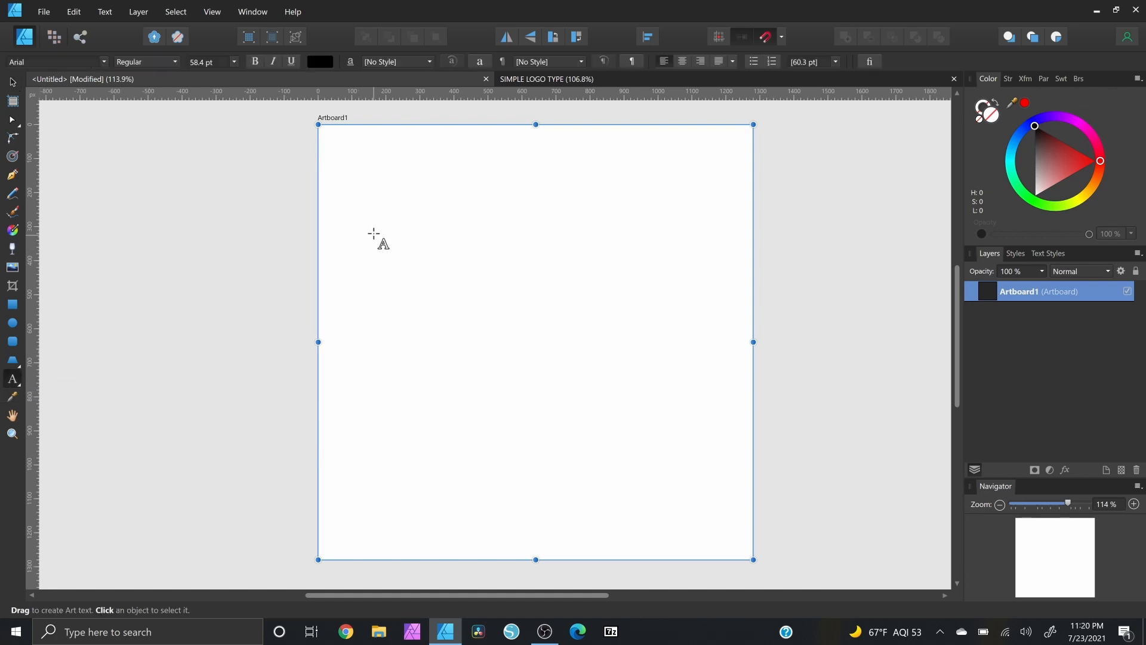
left_click_drag(507, 266, 550, 314)
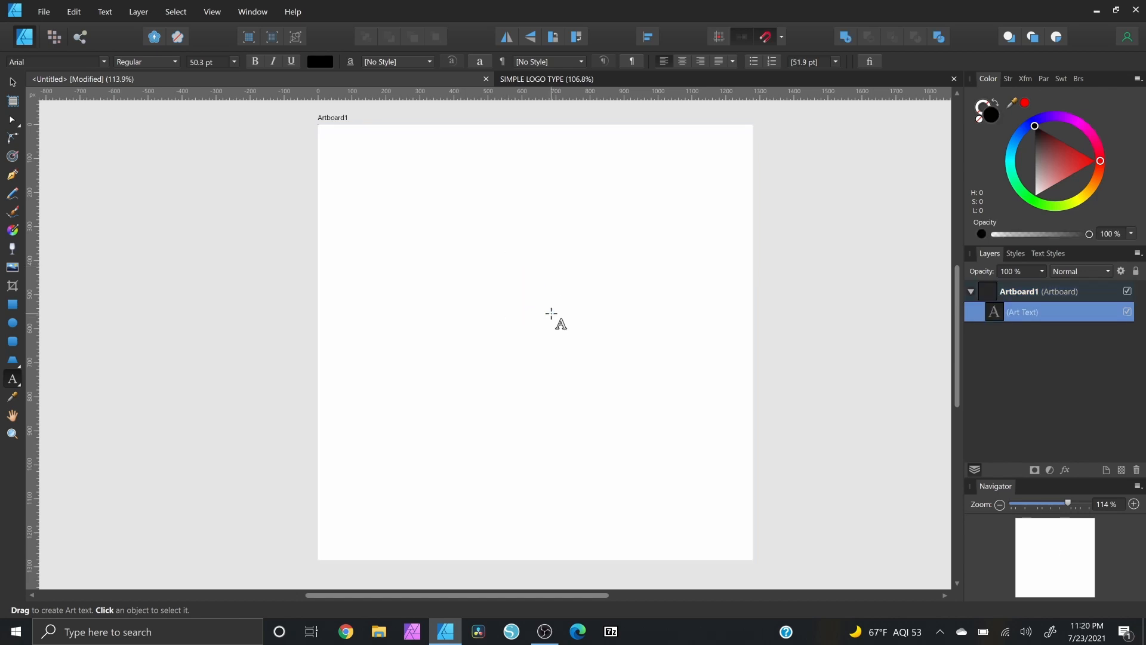
type("SIM")
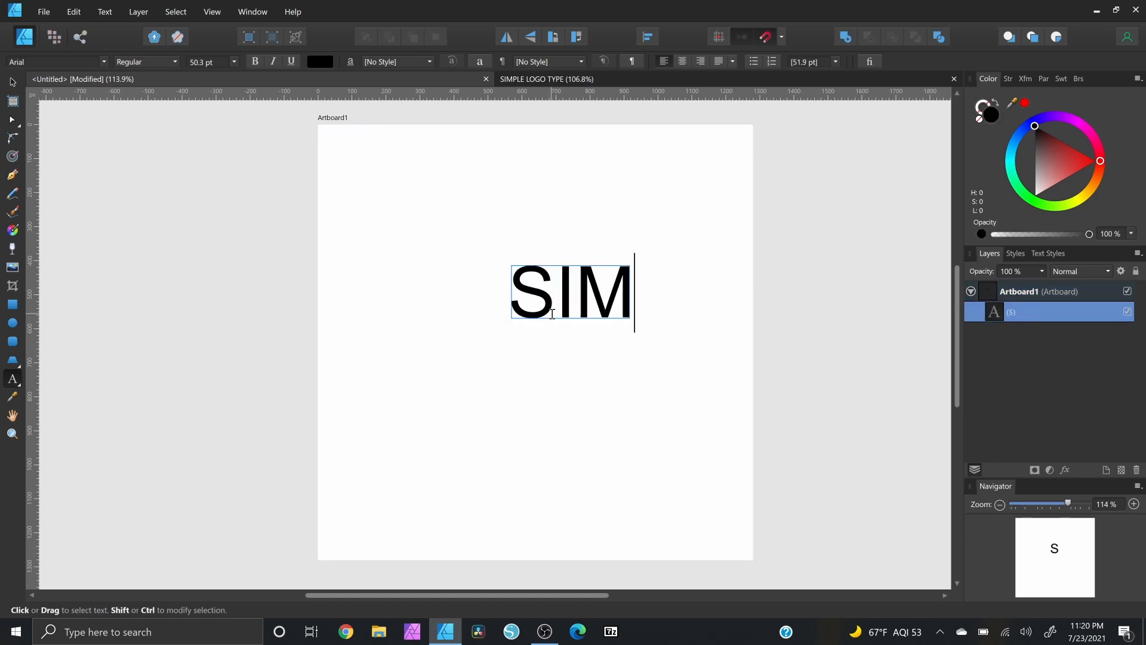
type("PLE")
key("Escape")
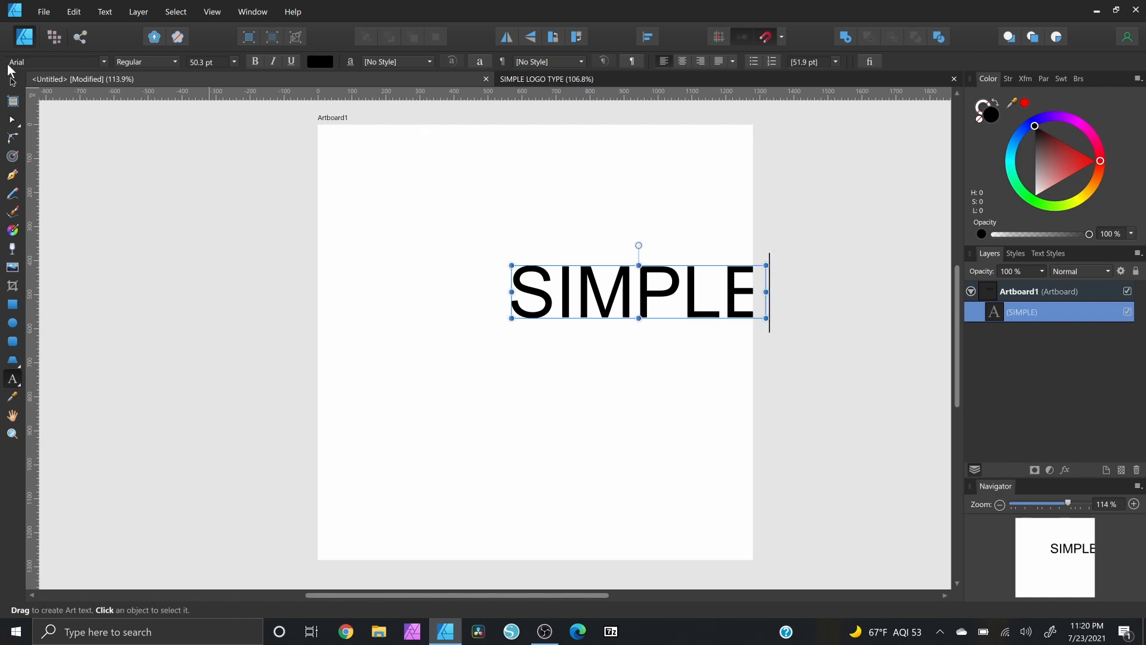
left_click(12, 82)
left_click_drag(614, 296, 520, 322)
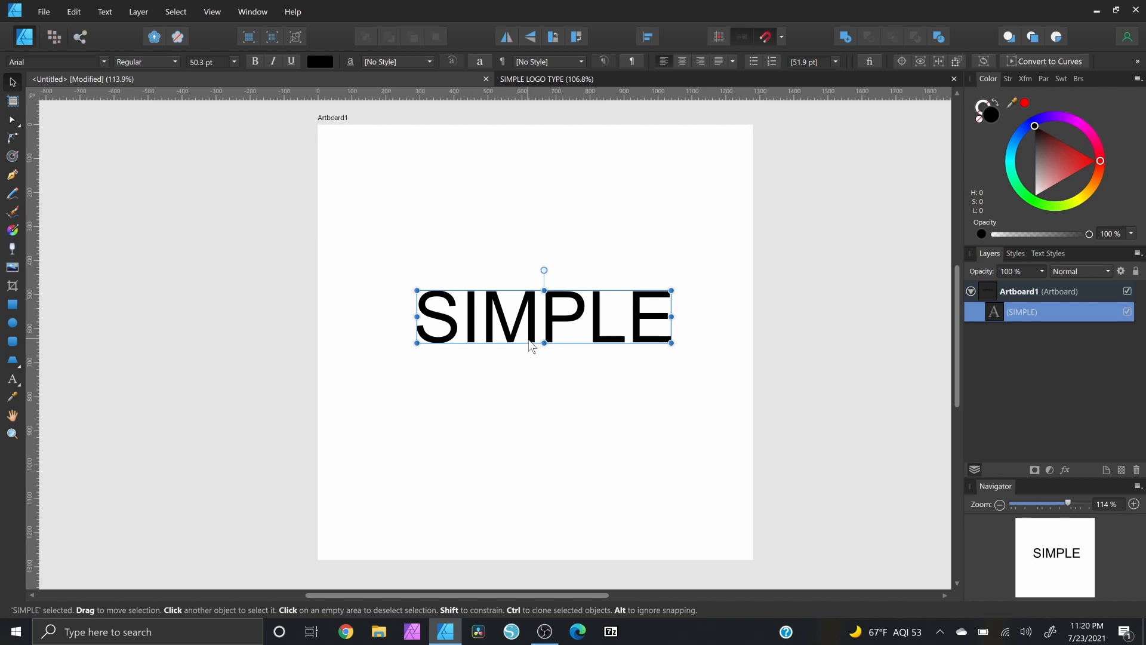
- Change the font of the SIMPLE text to Oswald from the favorite fonts
left_click(99, 64)
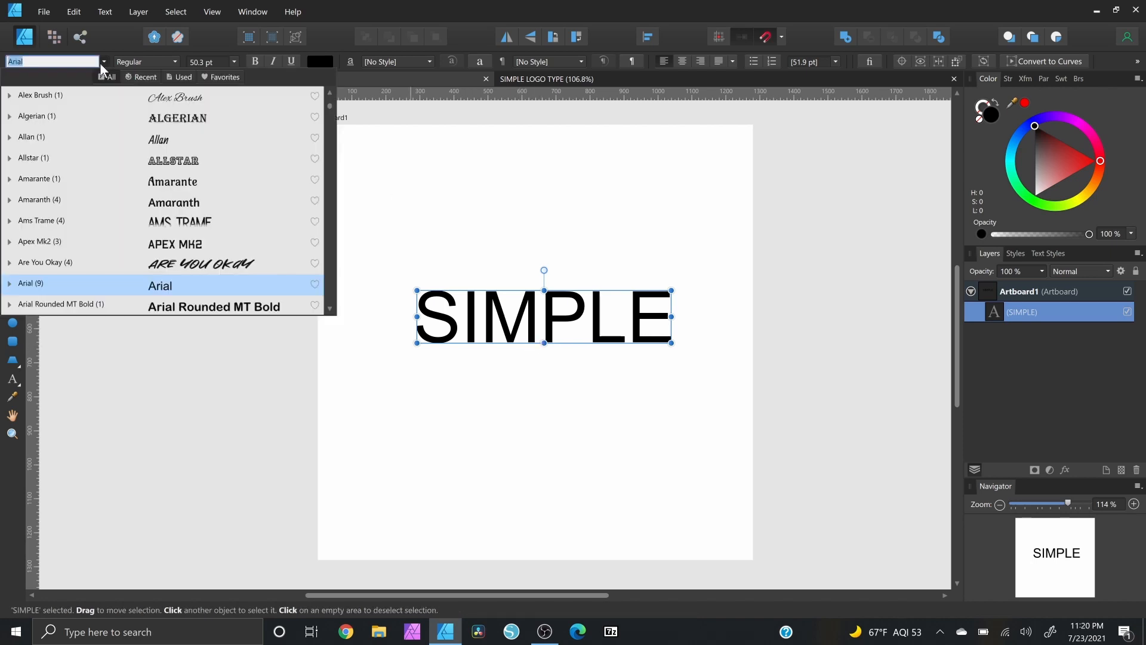
left_click(225, 77)
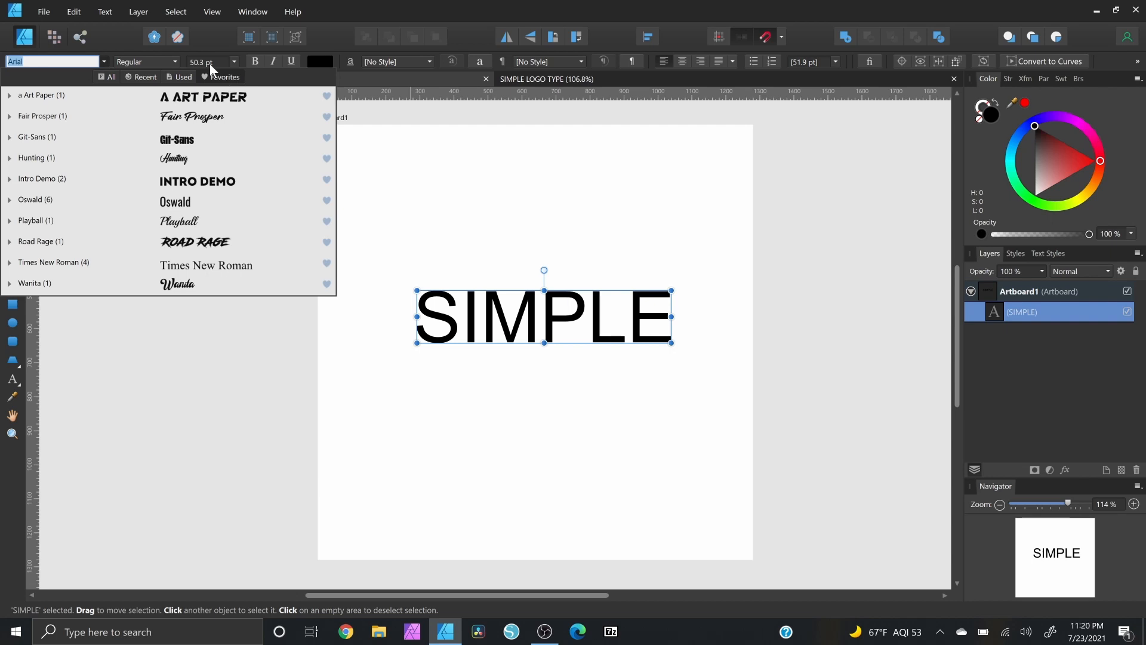
left_click(177, 201)
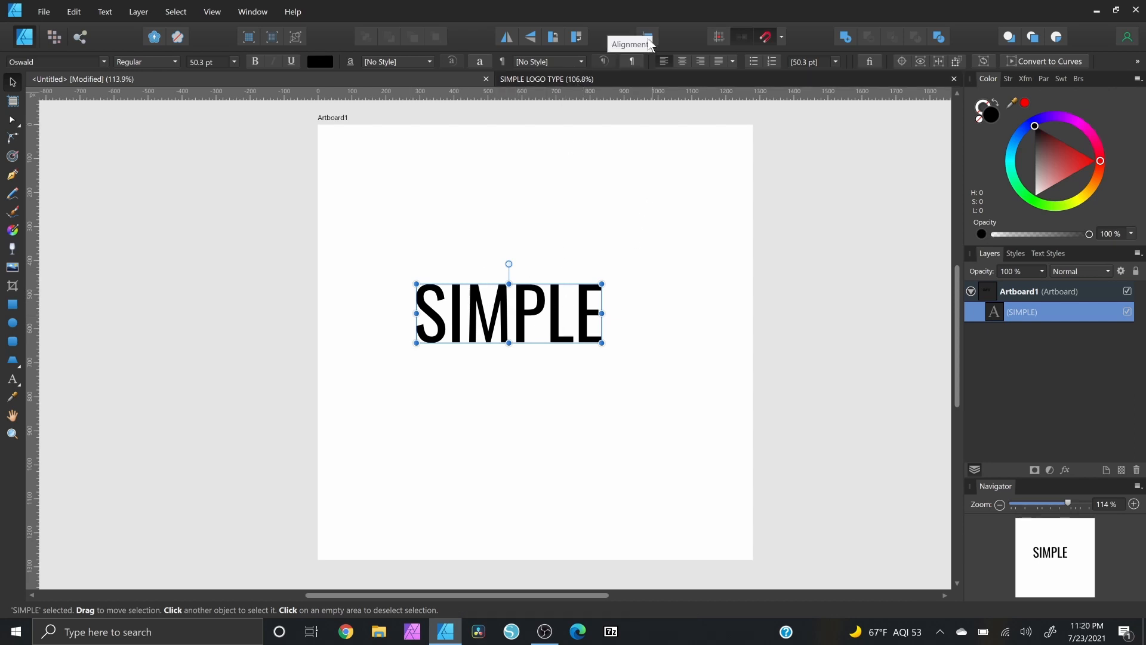
- Center the SIMPLE text horizontally and vertically on the artboard, and enlarge it about its center to about 70.8 pt
left_click(648, 39)
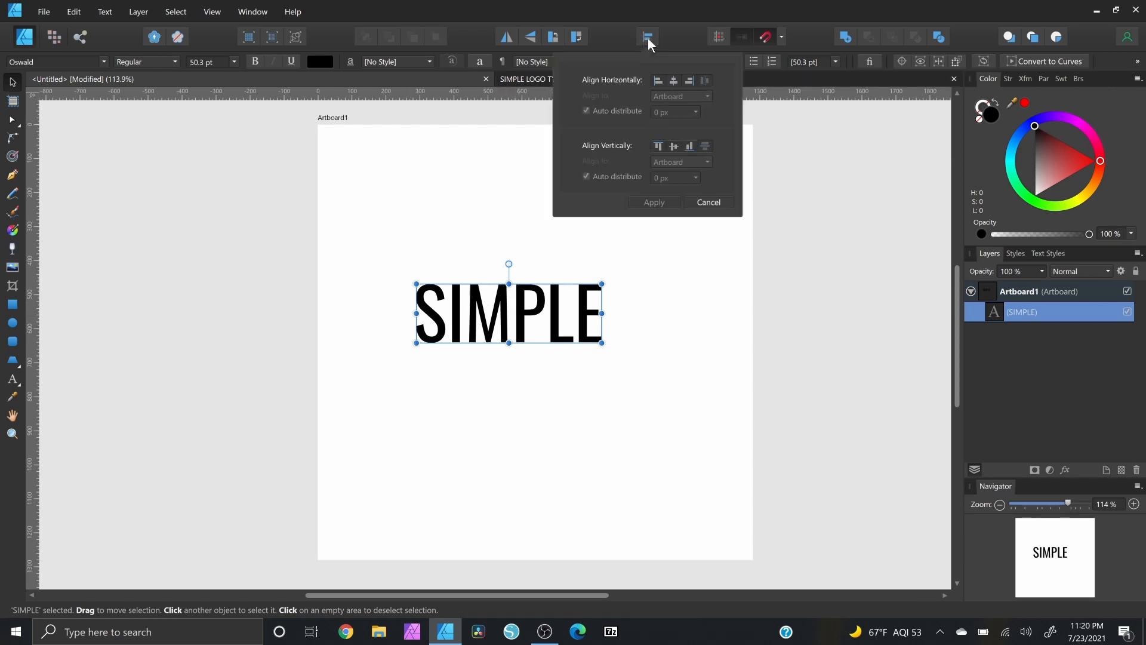
left_click(674, 81)
left_click(675, 147)
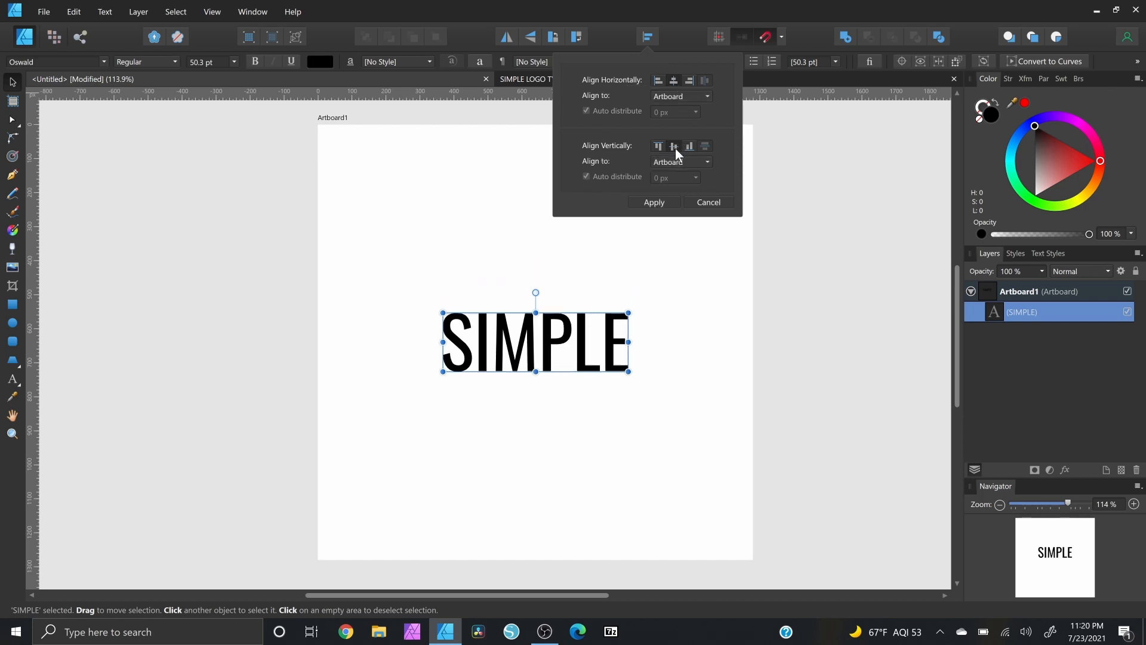
left_click(654, 203)
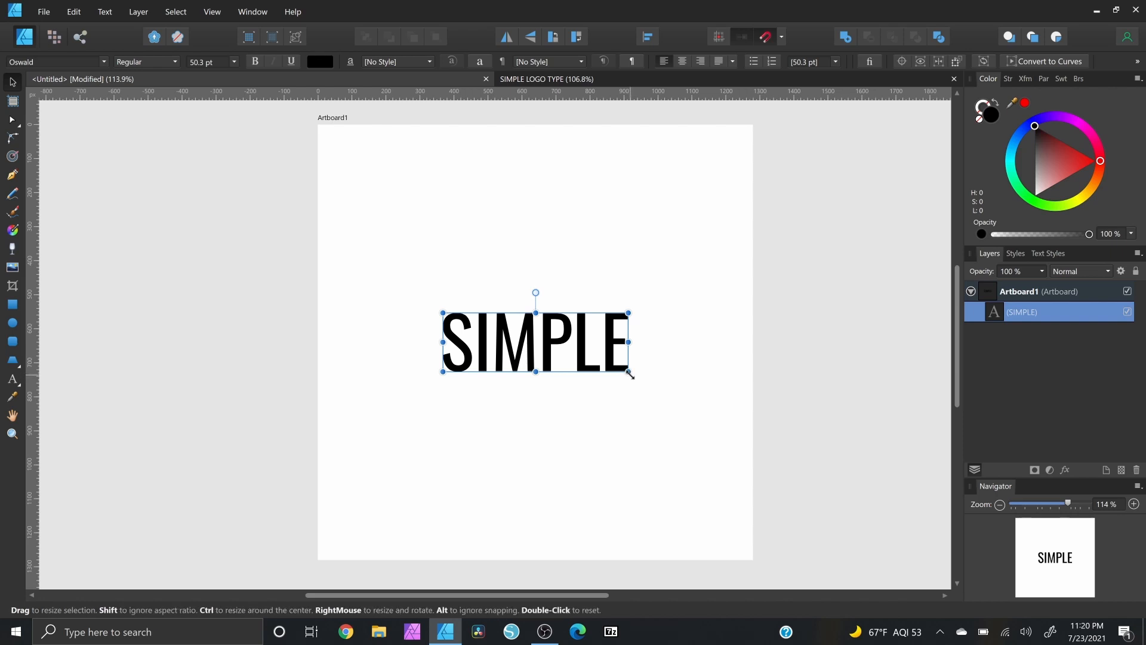
left_click_drag(630, 374, 663, 409)
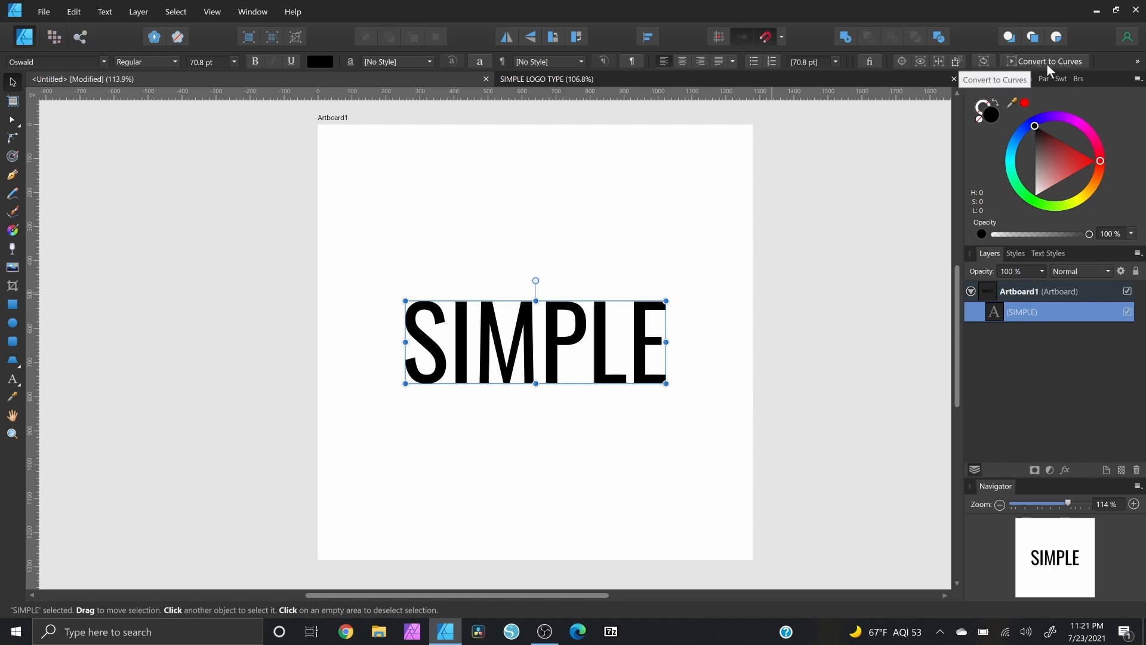
- Convert the SIMPLE text to curves and ungroup it into separate letters, leaving nothing selected
left_click(1027, 62)
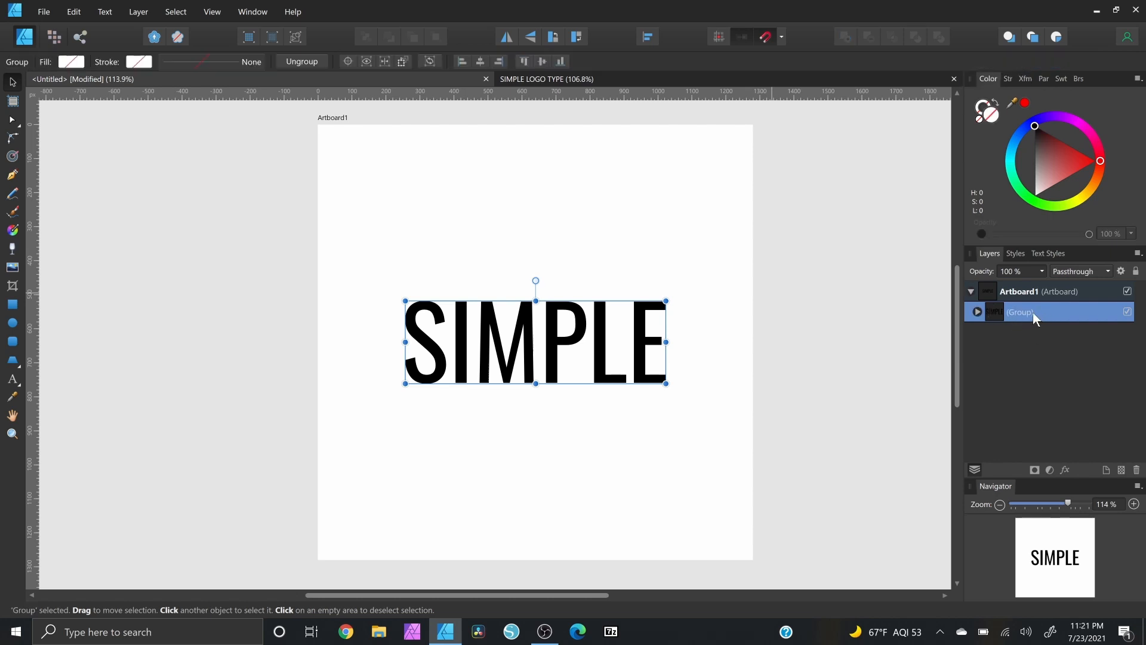
left_click(977, 312)
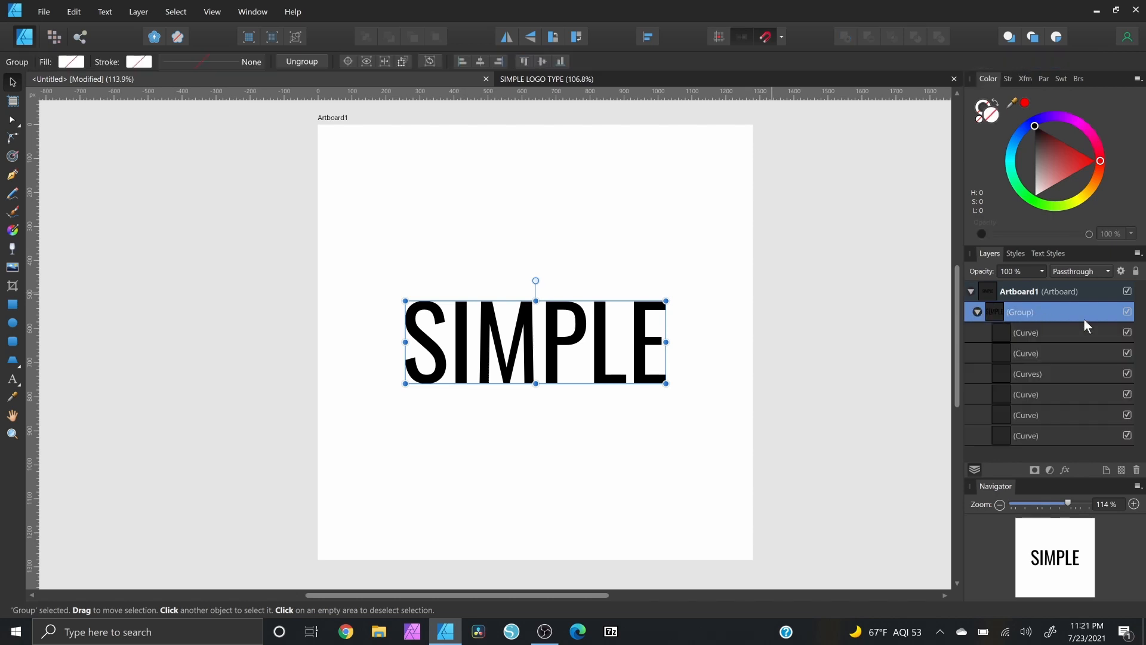
left_click(976, 311)
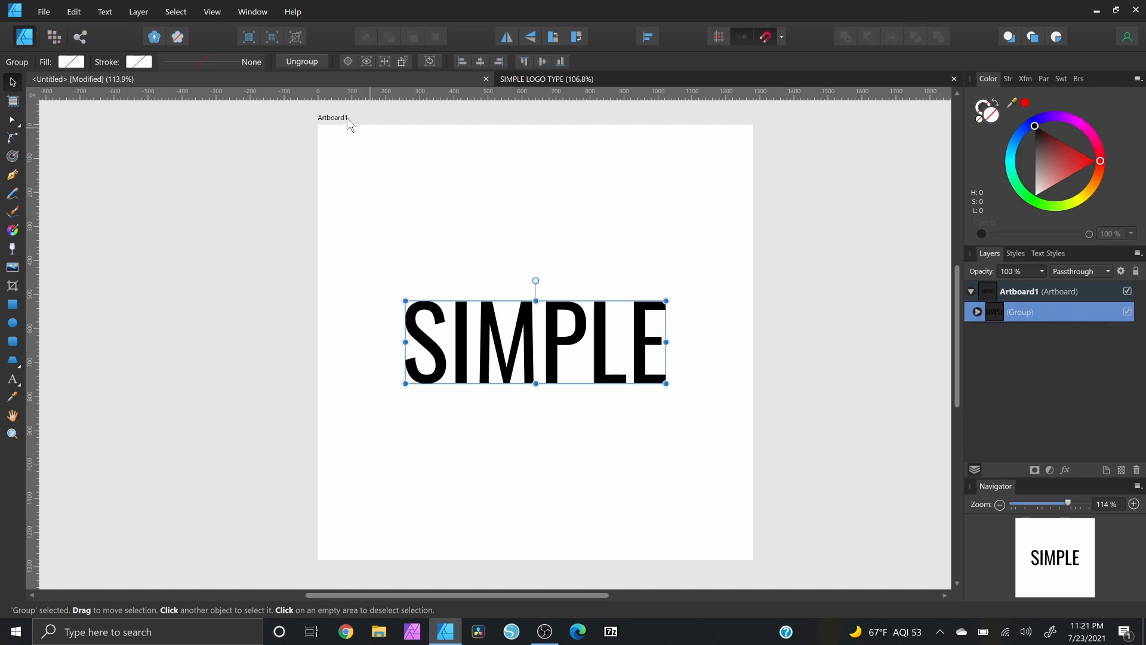
left_click(290, 62)
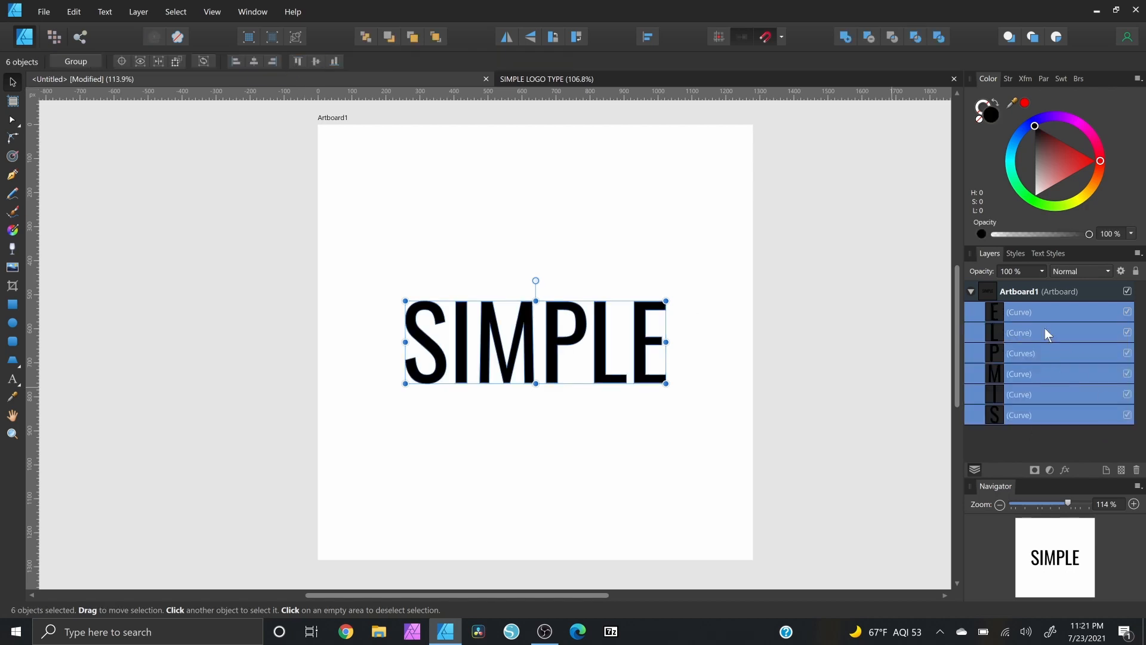
left_click_drag(1037, 316, 1034, 324)
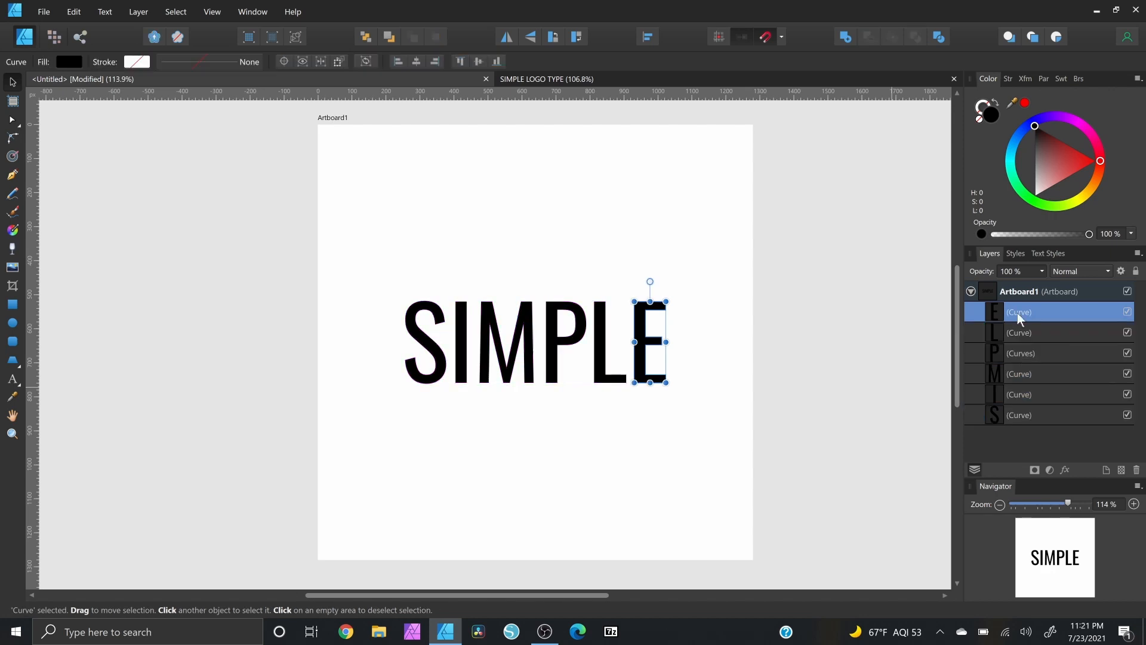
left_click(1027, 332)
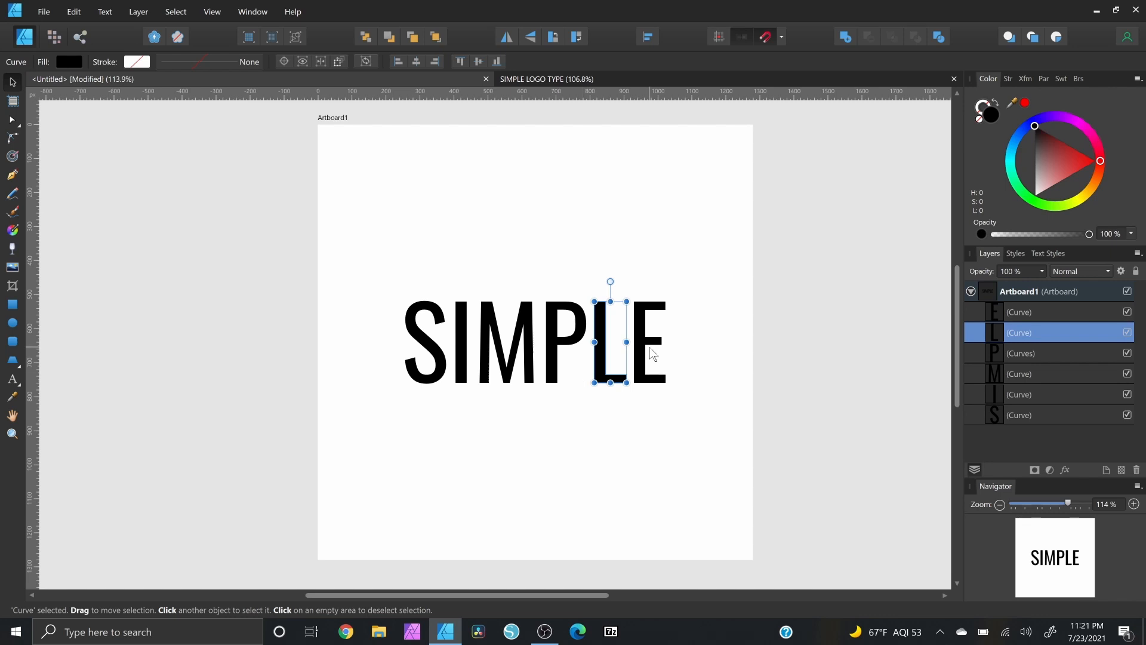
left_click(1017, 316)
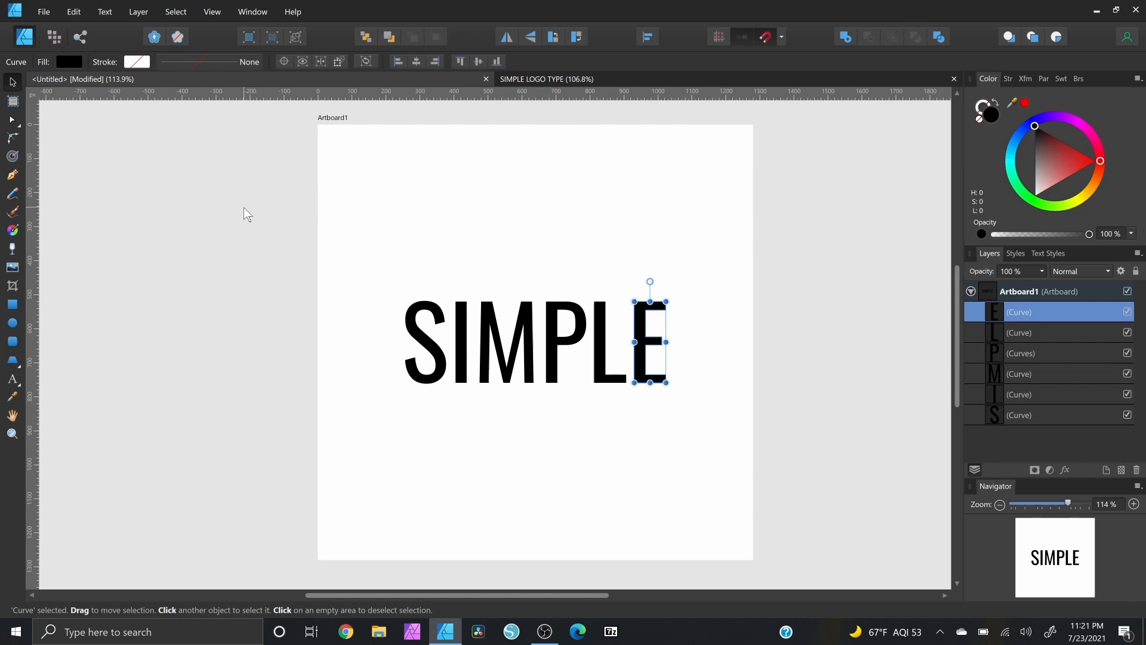
left_click(443, 239)
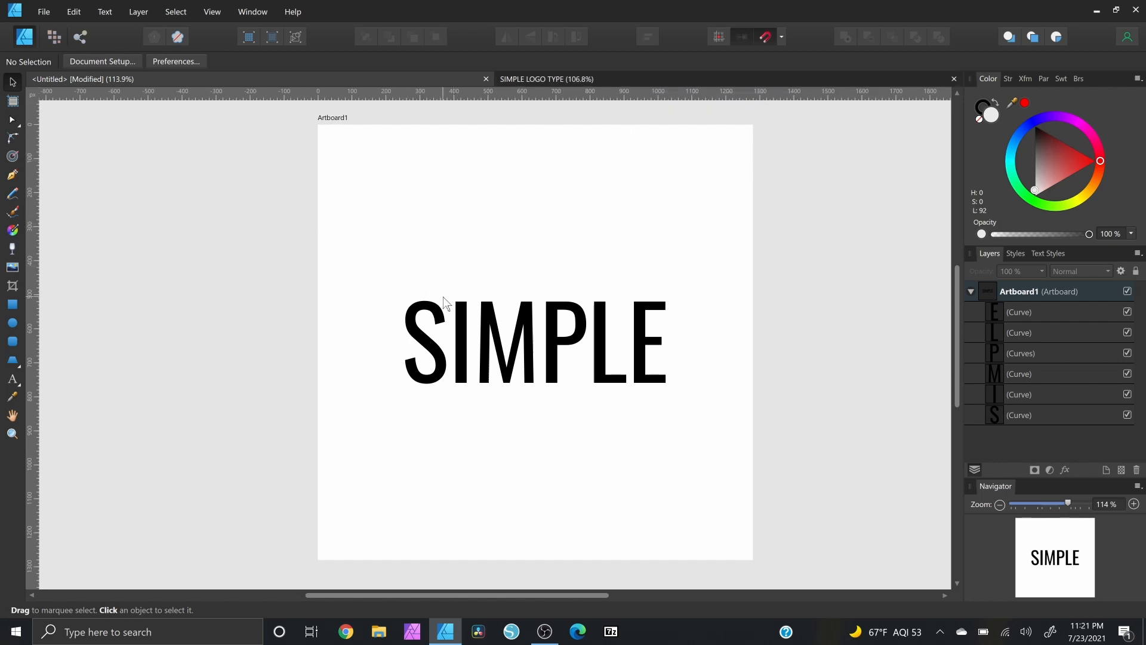
- Toggle the ruler display off and back on
key("ctrl+r")
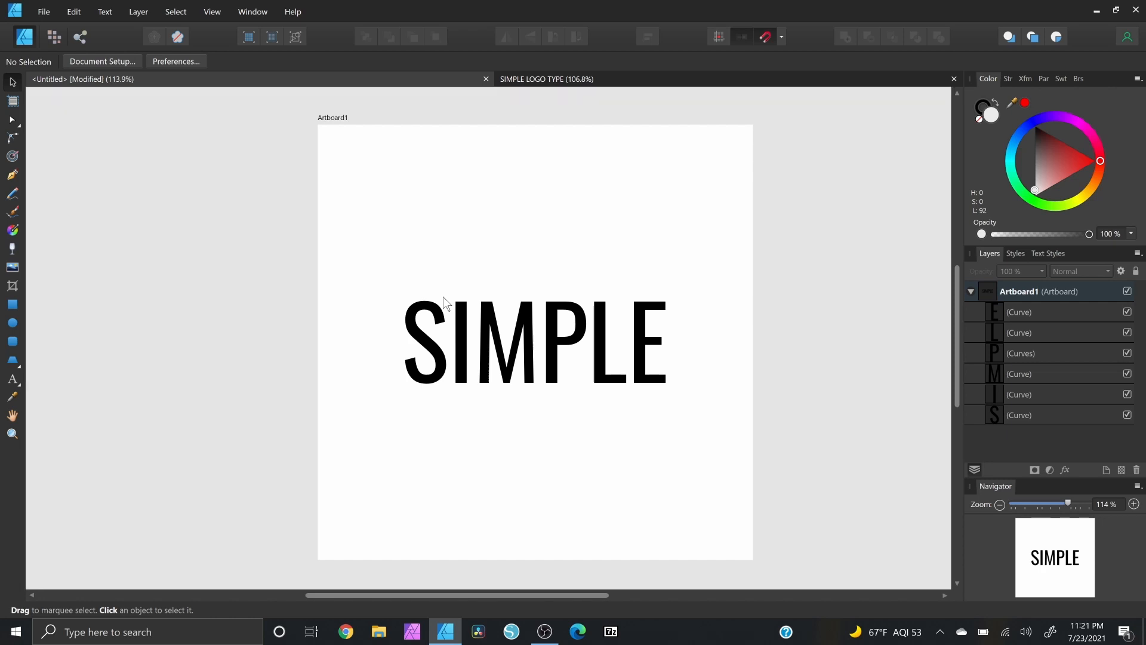
key("ctrl+r")
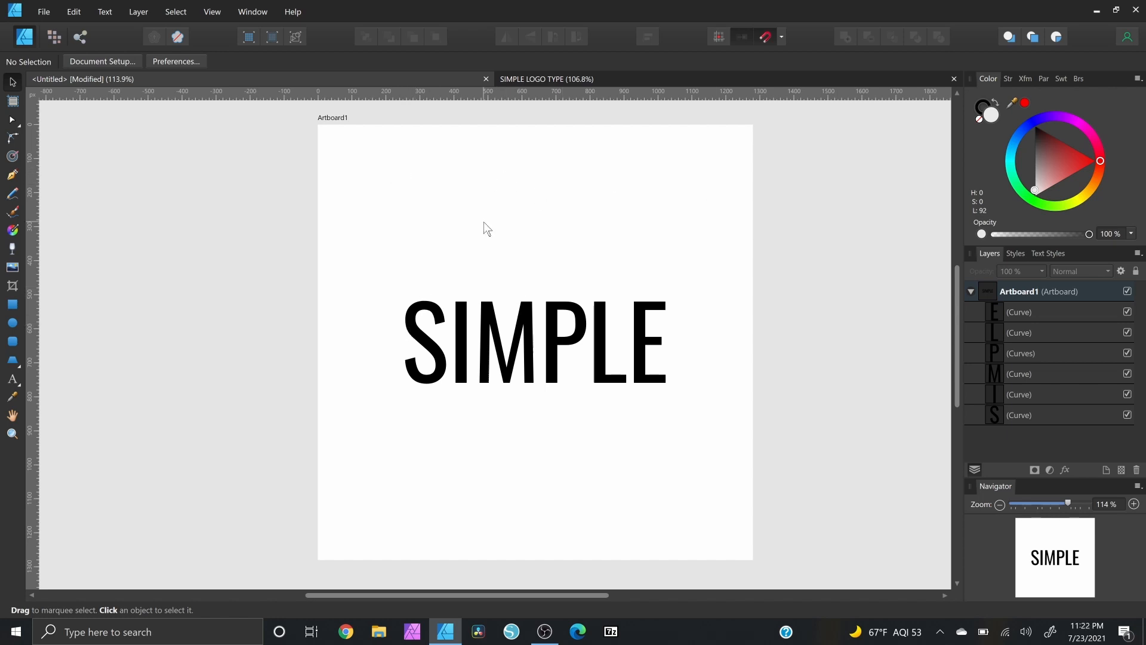
left_click(215, 13)
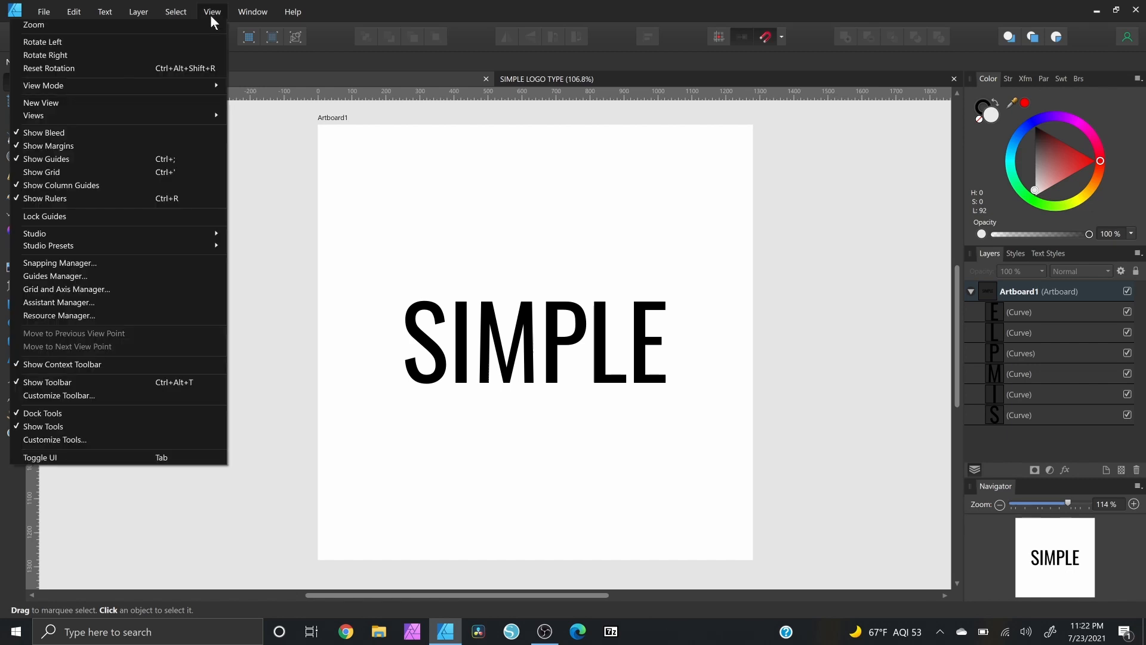
left_click(56, 198)
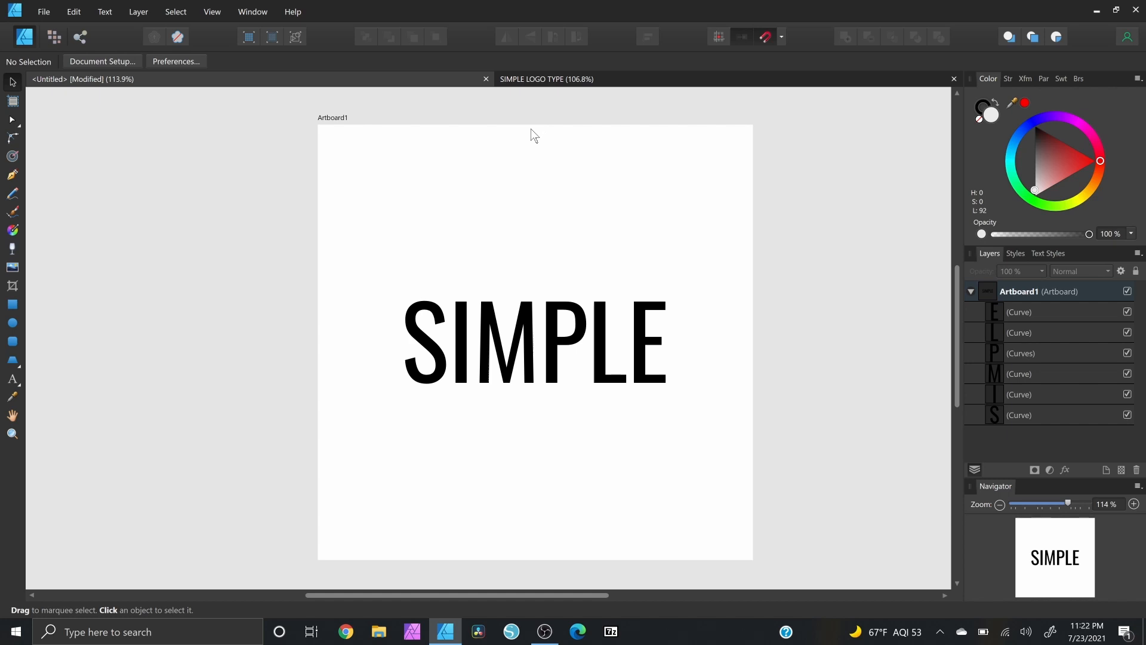
key("ctrl+r")
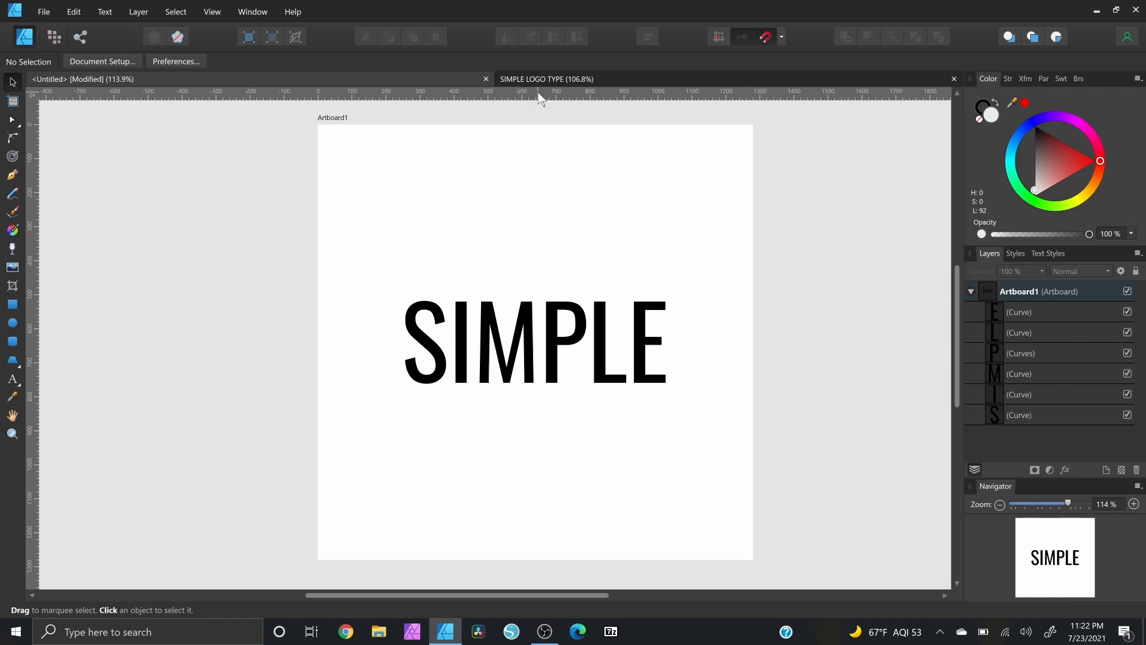
- Place two horizontal and two vertical ruler guides along the outer edges of the word SIMPLE
left_click_drag(539, 96, 566, 383)
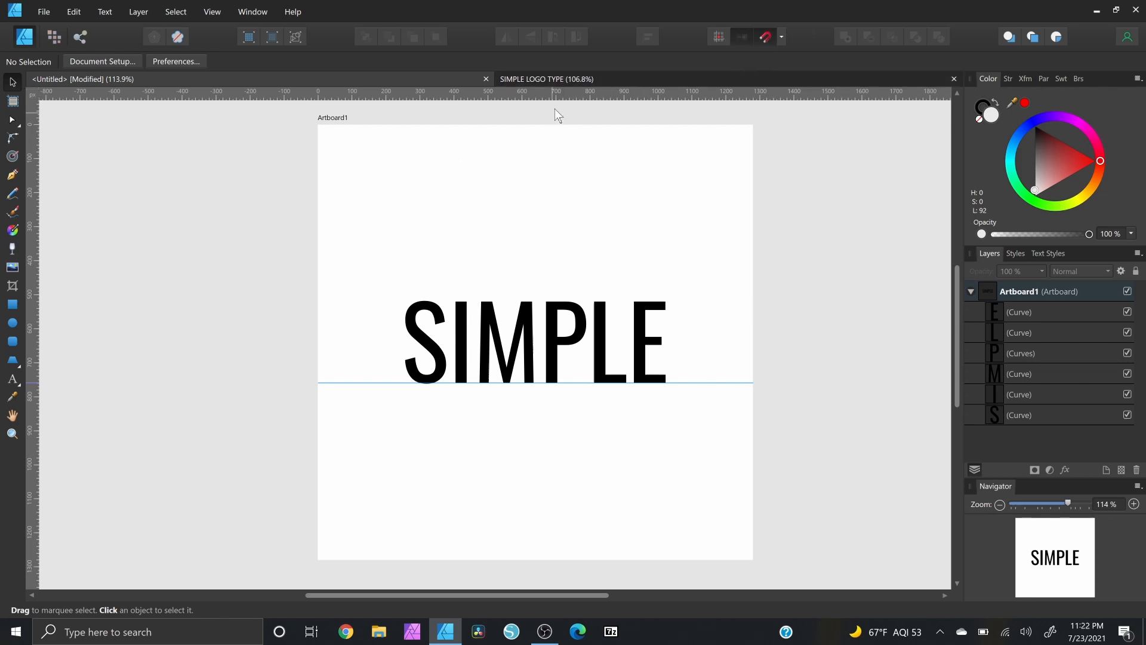
left_click_drag(562, 97, 586, 301)
left_click_drag(33, 332, 411, 333)
left_click_drag(33, 347, 667, 338)
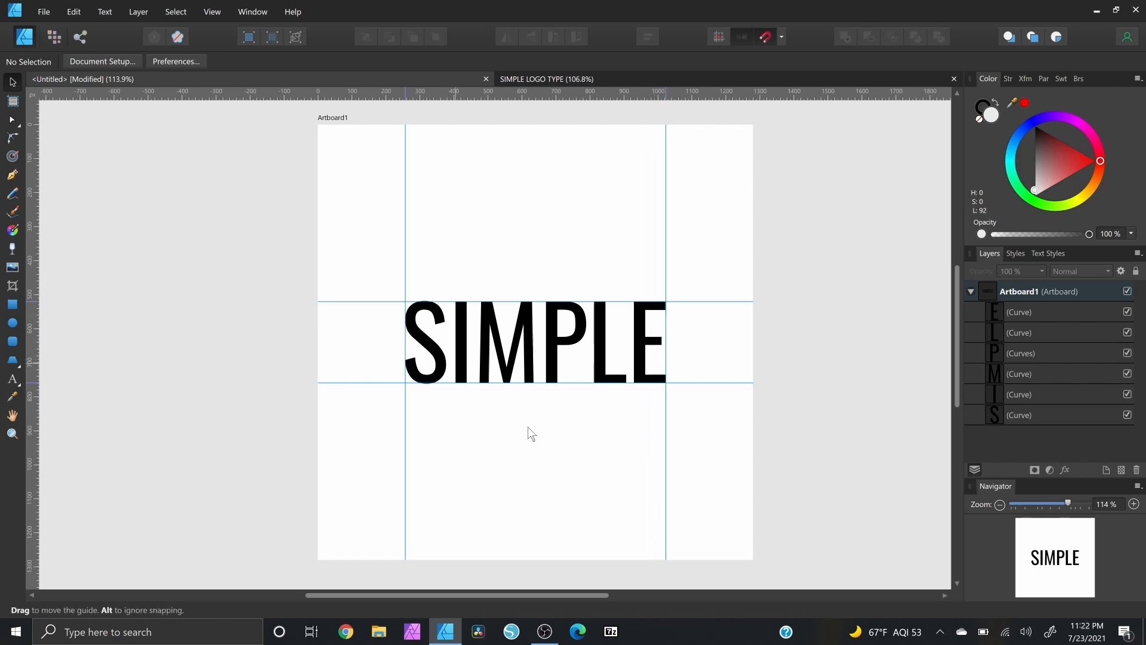
scroll(583, 399, "up", 3)
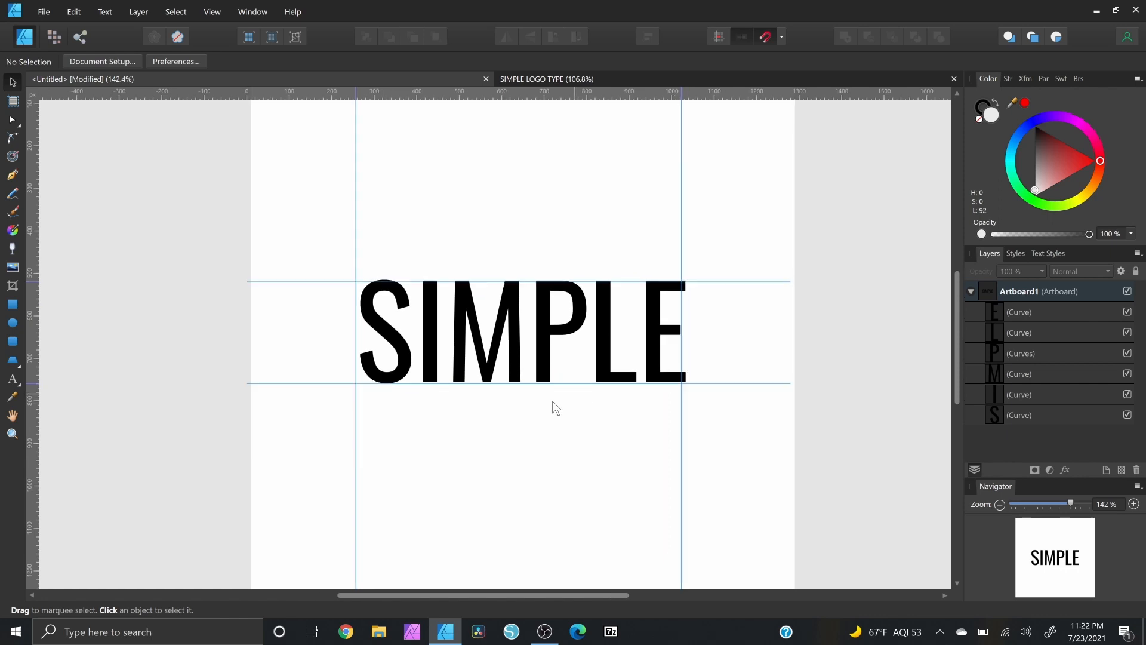
scroll(568, 482, "down", 1)
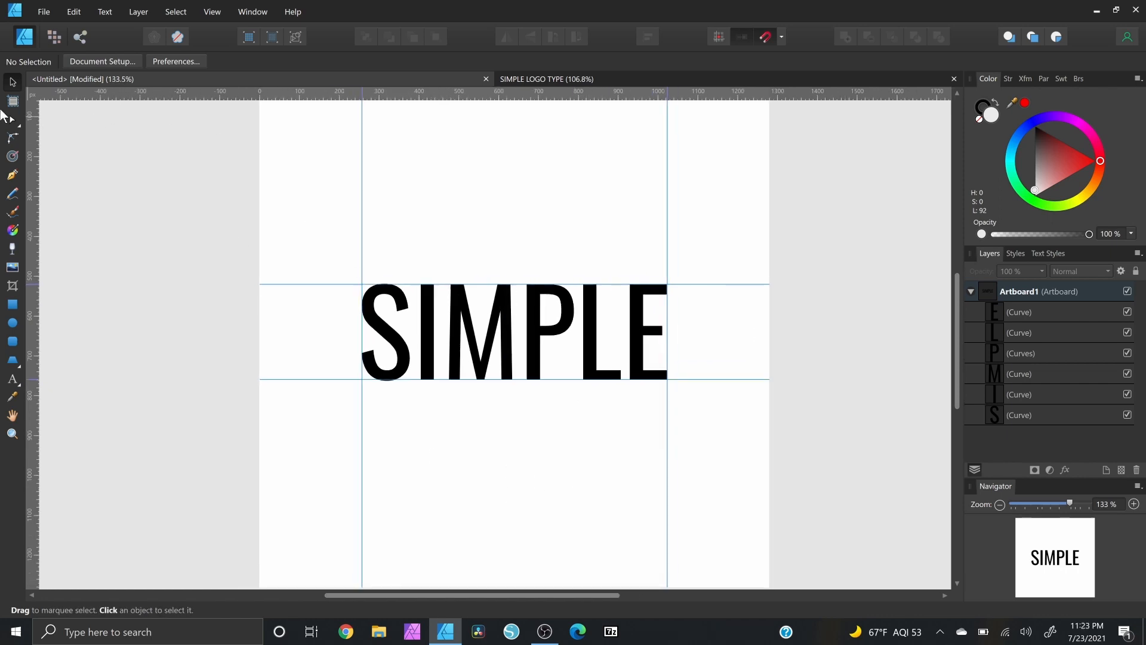
- Round the corners at both open ends of the S with the Corner tool until the terminals are semicircular
left_click(11, 139)
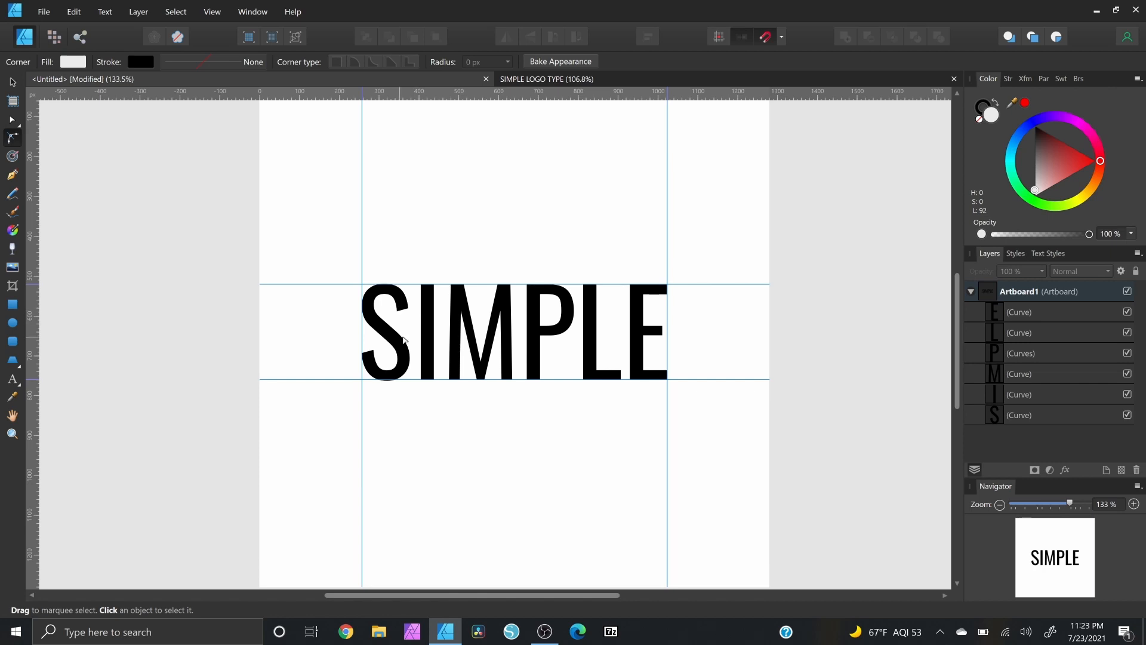
scroll(404, 339, "up", 5)
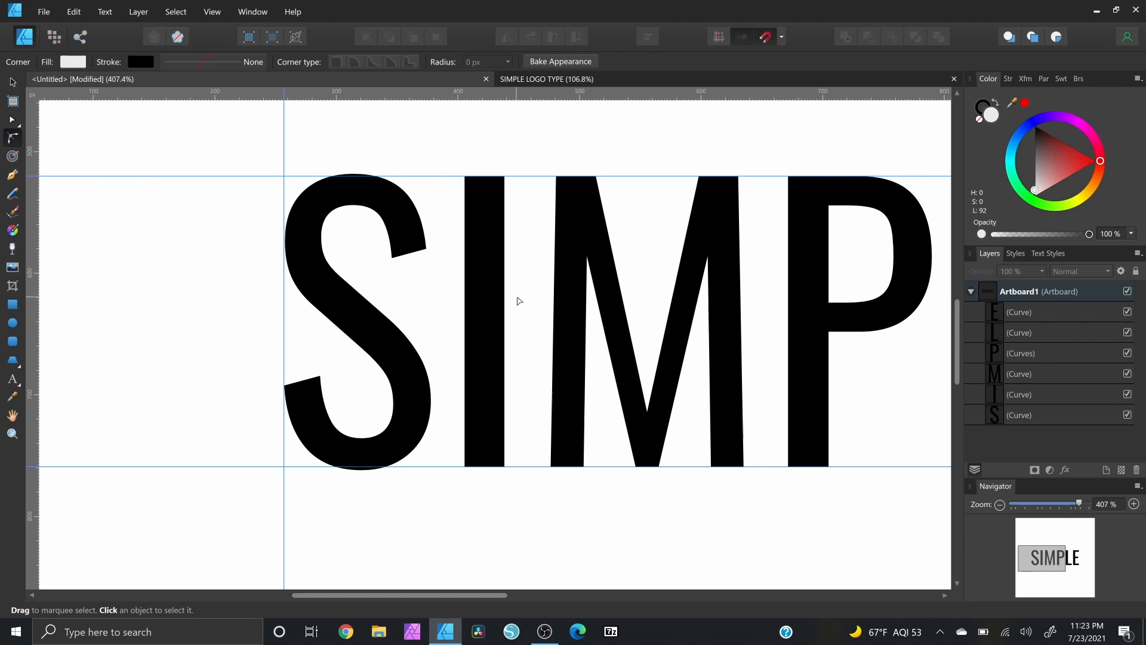
scroll(519, 301, "down", 4)
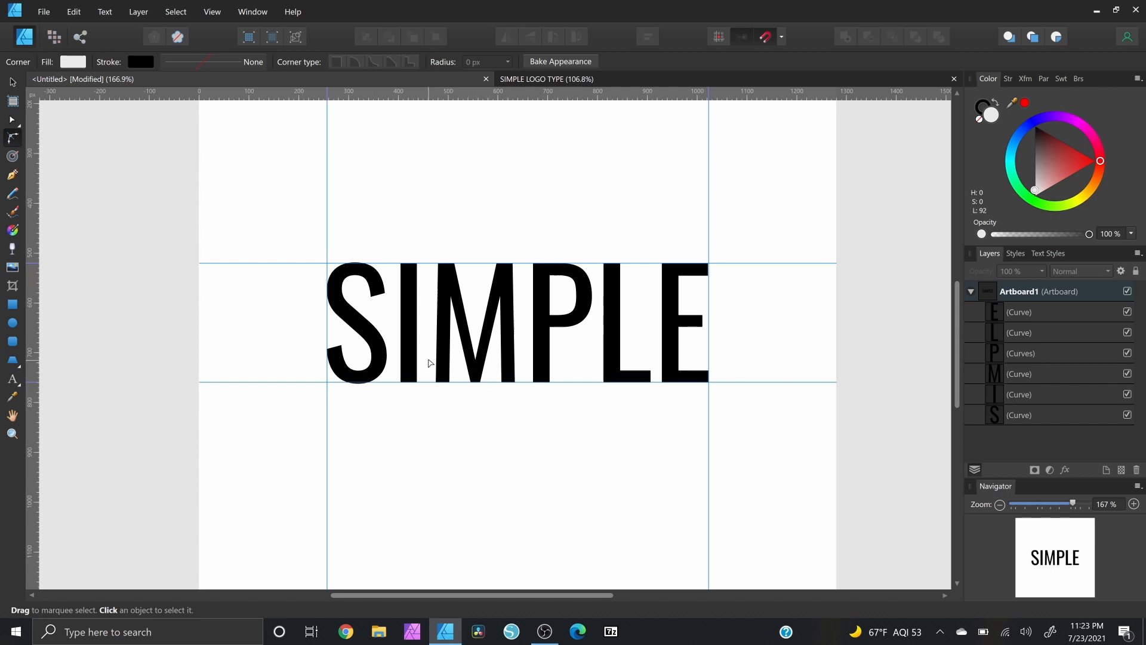
scroll(395, 327, "up", 6)
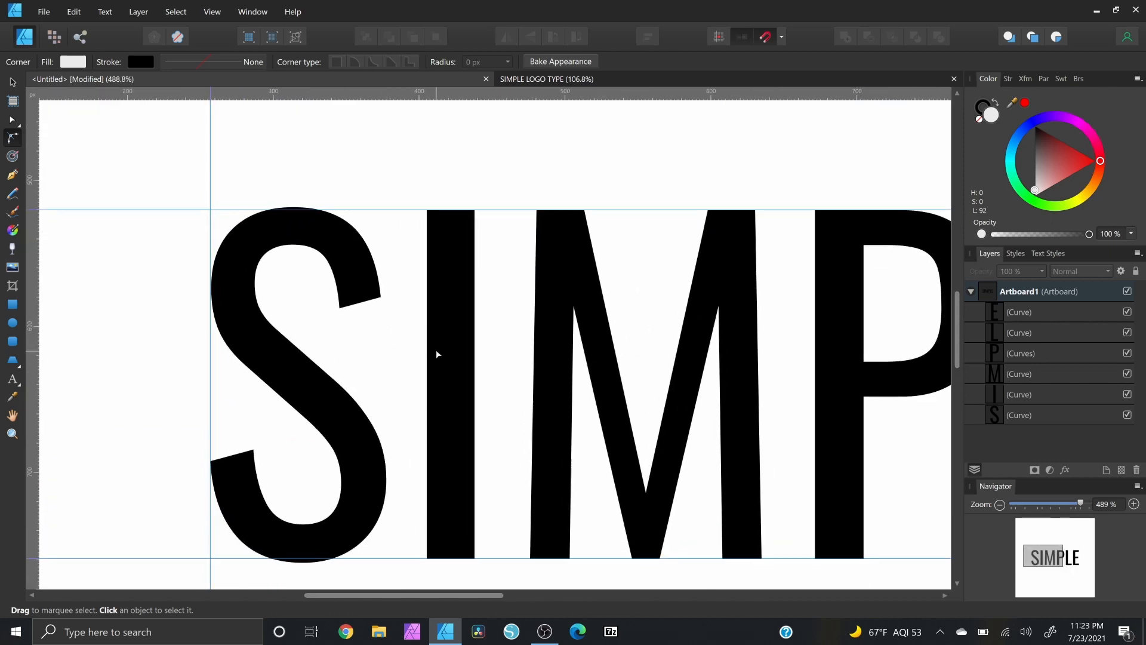
left_click(364, 274)
left_click_drag(340, 308, 128, 238)
scroll(238, 519, "up", 6)
scroll(307, 310, "down", 2)
key("a")
key("c")
left_click_drag(274, 317, 276, 319)
- Round all four corners of the I to a radius of about 16.5 px so both ends become semicircular
scroll(295, 355, "down", 7)
scroll(411, 230, "up", 4)
left_click(398, 233)
scroll(440, 343, "down", 2)
scroll(440, 344, "up", 5)
scroll(381, 450, "down", 4)
left_click_drag(373, 453, 390, 436)
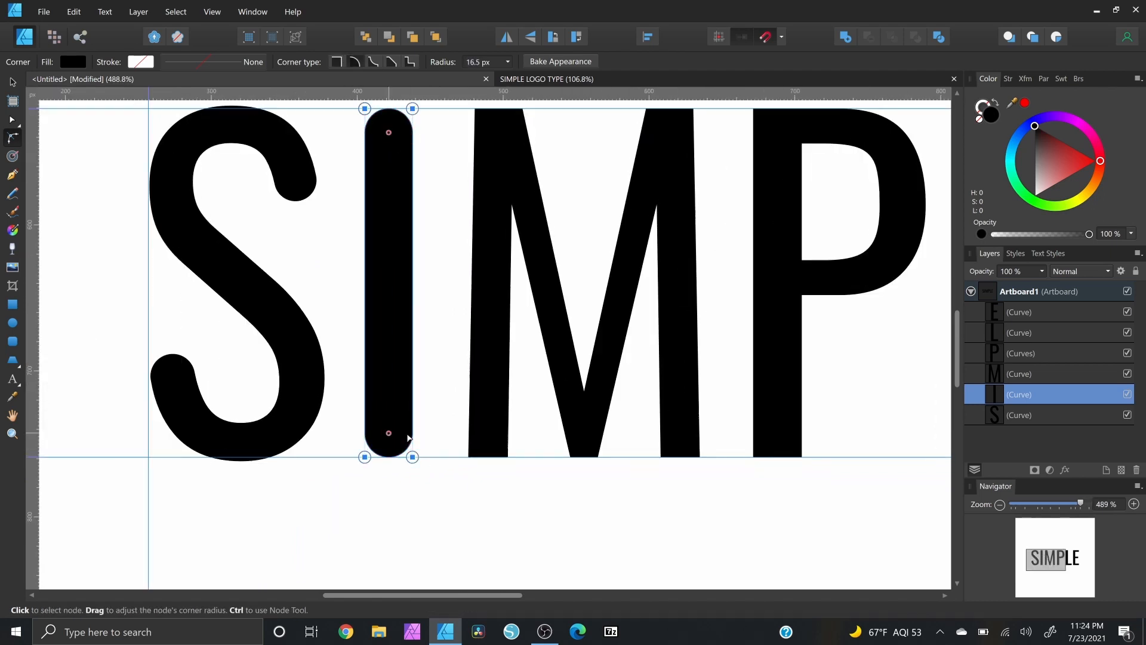
- Round the two upper ends of the M with a corner radius of about 18.1 px
scroll(389, 435, "down", 3)
left_click(434, 396)
scroll(435, 396, "down", 1)
left_click_drag(538, 222, 530, 255)
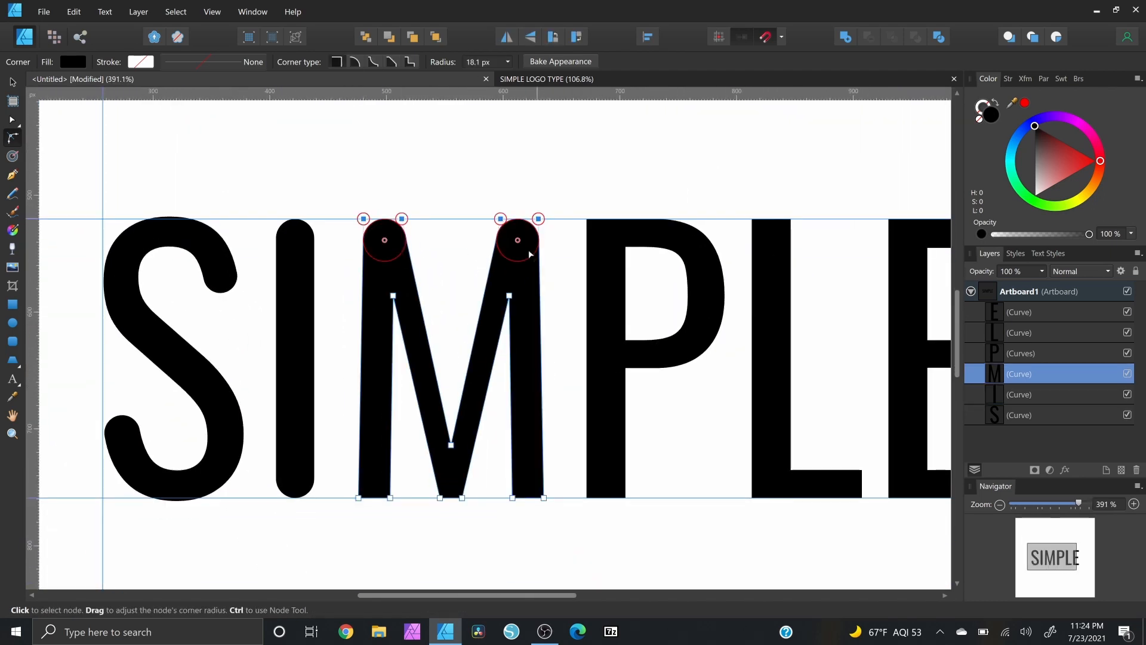
- Select the six lower corner nodes of the M and round its outer feet and center point
scroll(513, 440, "down", 2)
scroll(511, 463, "up", 4)
left_click(570, 499)
left_click(521, 499, "shift")
left_click(443, 499, "shift")
left_click(408, 499, "shift")
left_click(330, 499, "shift")
left_click(281, 499, "shift")
left_click_drag(330, 499, 306, 475)
left_click(330, 499, "shift")
left_click(281, 499, "shift")
- Round the two corners at the foot of the P's stem to a radius of about 16.5 px
scroll(585, 441, "down", 3)
left_click_drag(591, 417, 347, 408)
left_click(392, 356)
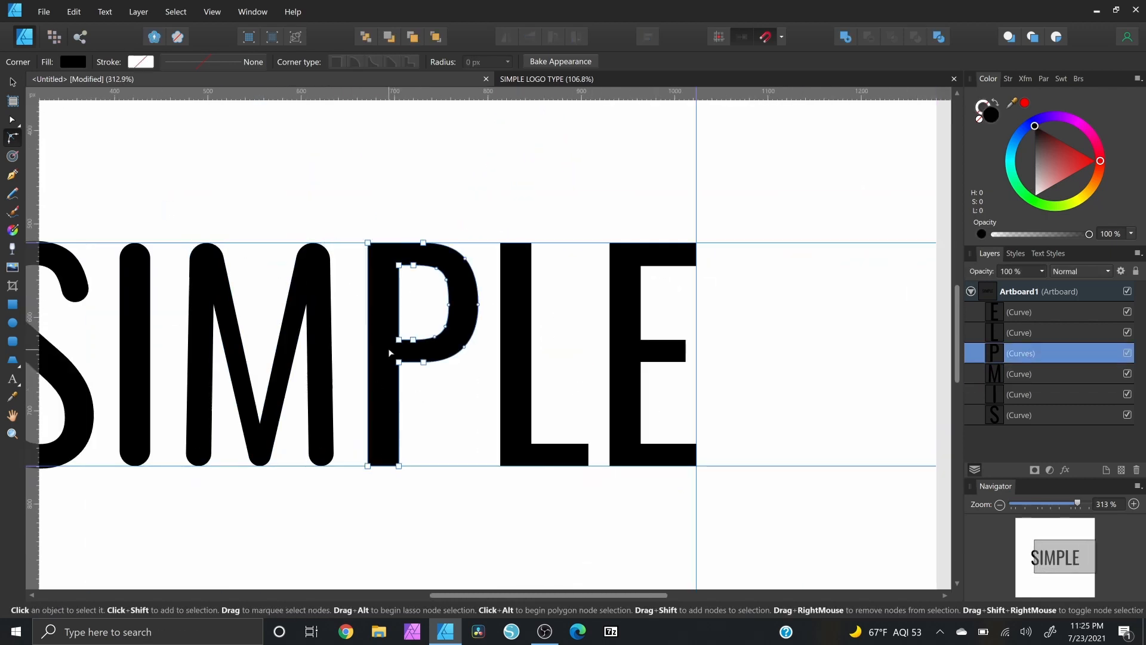
left_click(367, 243)
left_click_drag(371, 467, 406, 336)
left_click(417, 412, "shift")
scroll(450, 415, "up", 5)
scroll(407, 337, "down", 7)
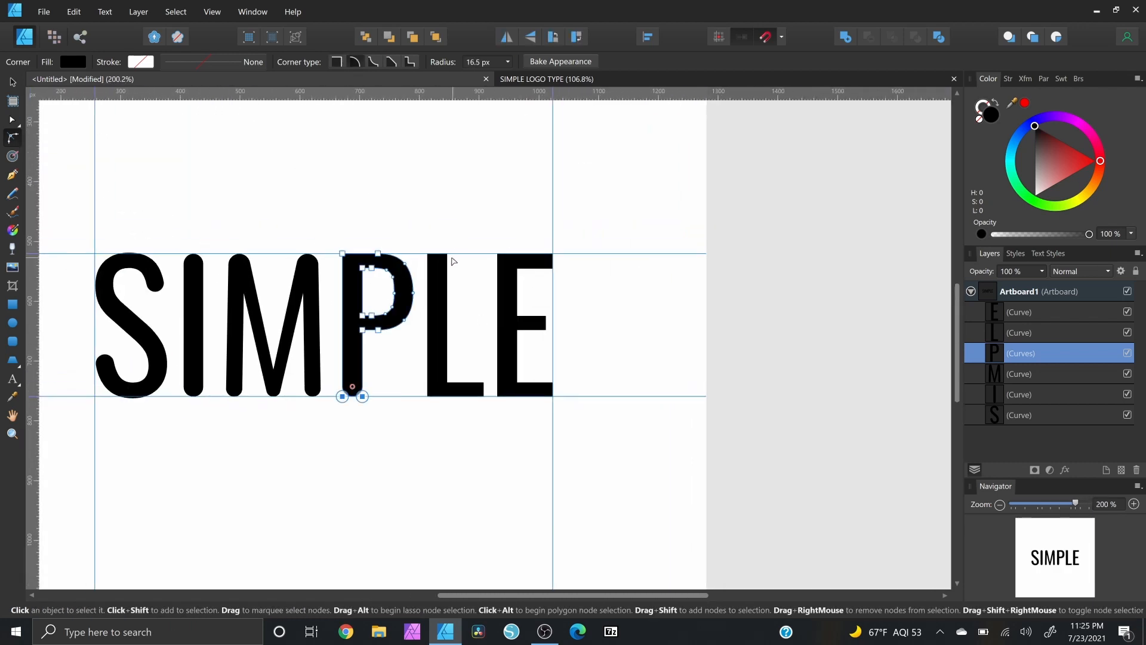
- Round the end of the L's foot to about 11.9 px radius and the top of its stem to about 16.6 px
left_click(444, 260)
scroll(485, 406, "up", 7)
left_click_drag(487, 406, 455, 274)
left_click_drag(475, 285, 442, 320)
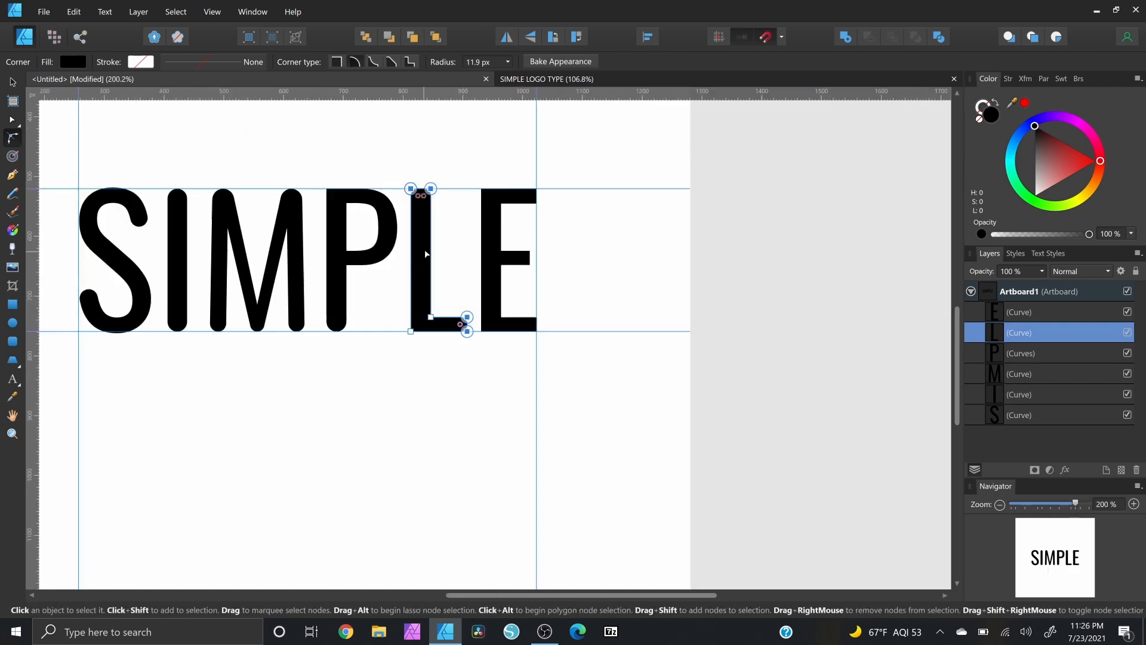
scroll(416, 367, "up", 5)
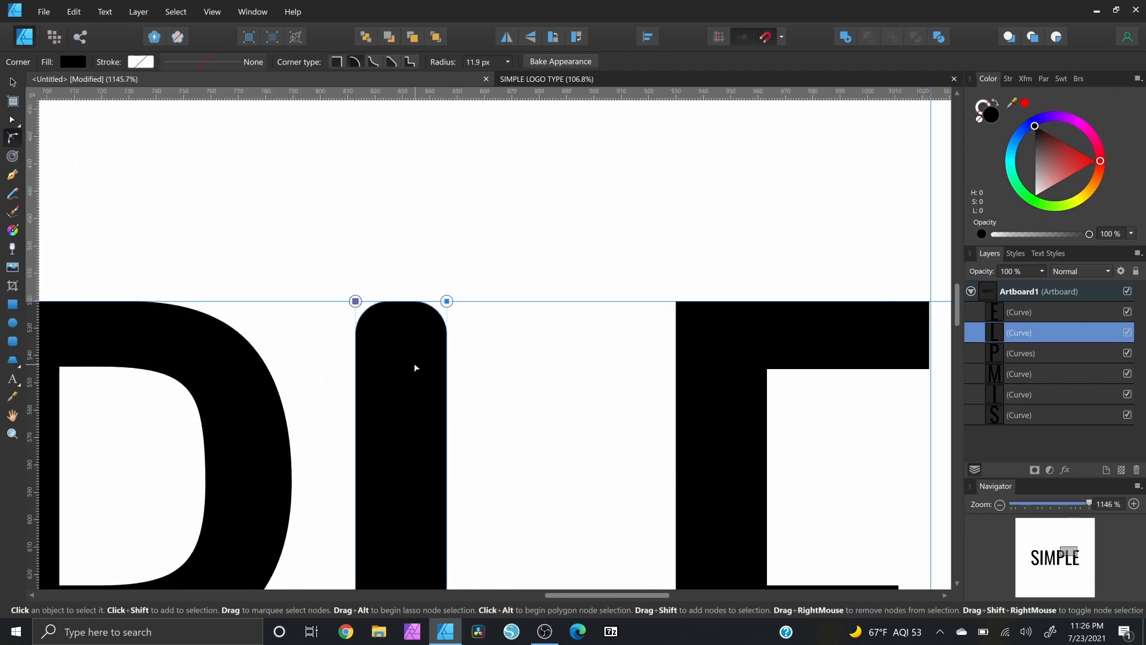
scroll(414, 365, "up", 2)
left_click_drag(412, 317, 397, 339)
scroll(396, 339, "down", 8)
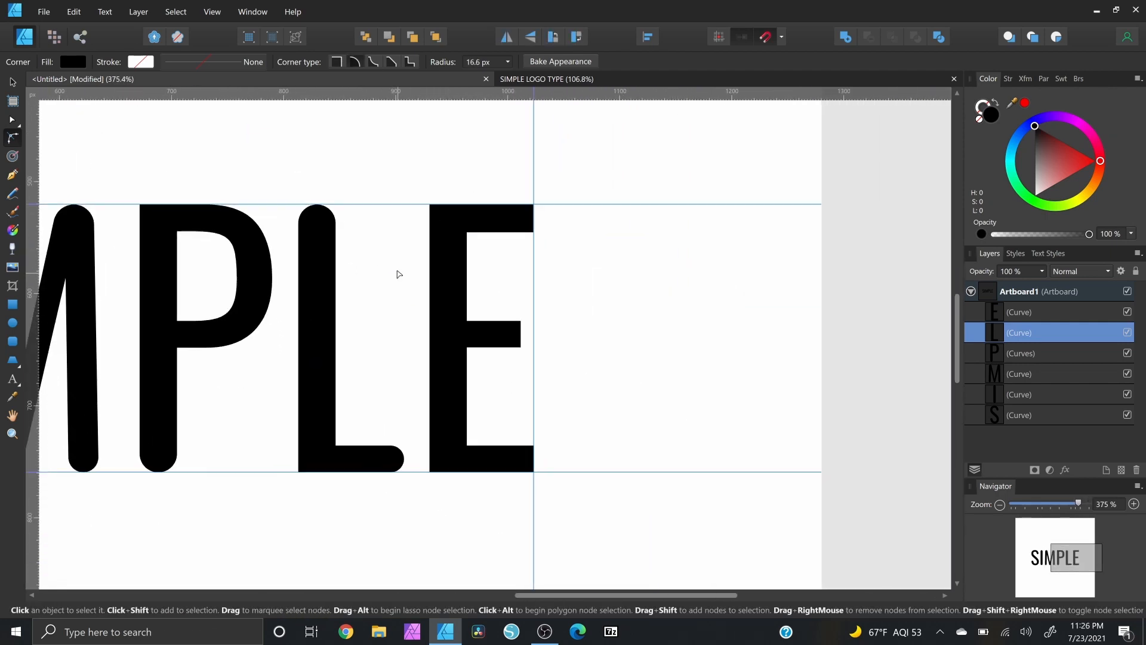
- Round the free ends of all three arms of the E into semicircles, the upper one to about 12.1 px radius
left_click(445, 276)
left_click_drag(529, 445, 517, 453)
left_click_drag(532, 228, 517, 214)
scroll(571, 404, "down", 3)
left_click_drag(572, 404, 729, 364)
- Round the remaining outer corners of the P, L and E: the P's upper left, the L's lower left and both left corners of the E
scroll(728, 364, "up", 3)
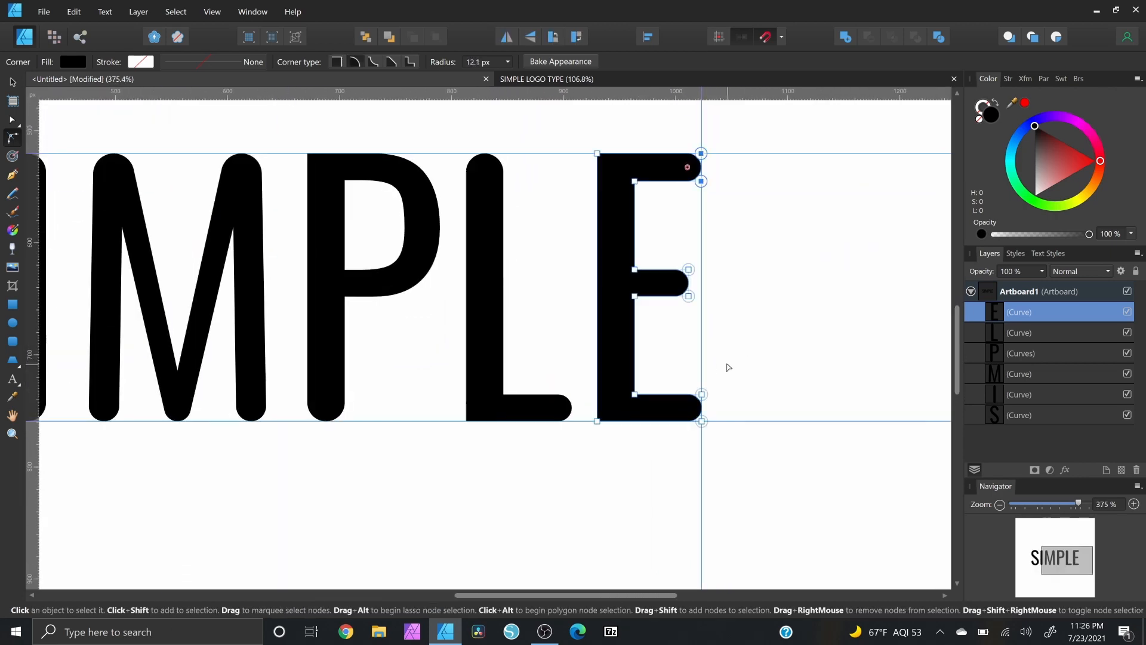
left_click(477, 416)
left_click(602, 415, "shift")
left_click(316, 181, "shift")
scroll(332, 193, "down", 1)
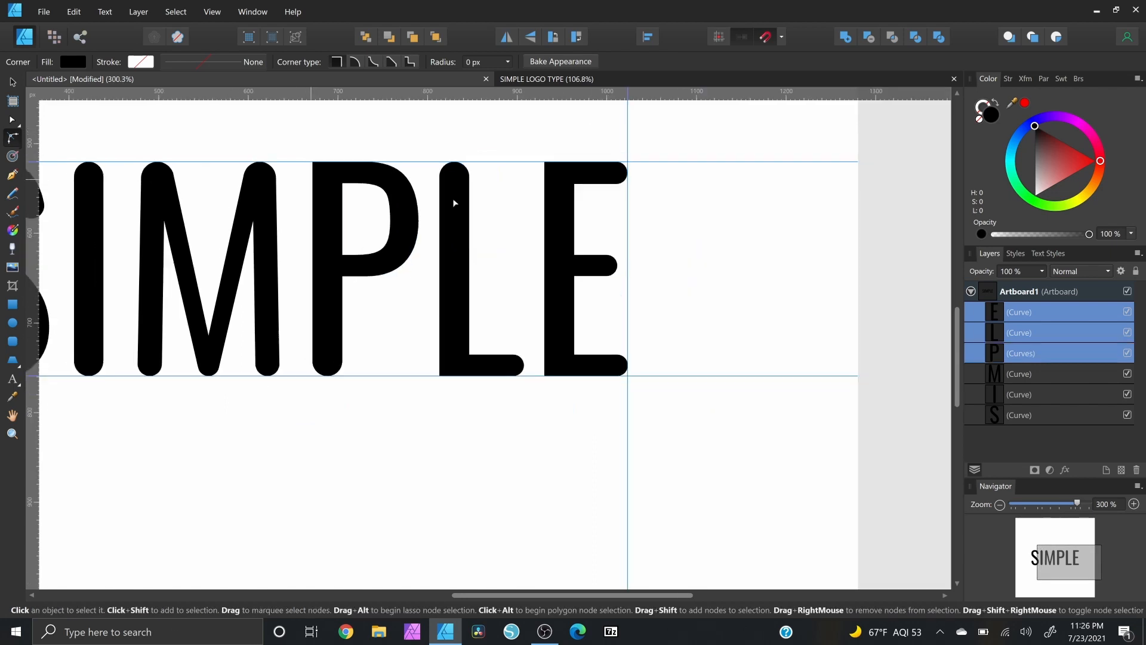
scroll(454, 203, "up", 1)
left_click(552, 371, "shift")
left_click(631, 439, "shift")
left_click(631, 440, "shift")
left_click(631, 439, "shift")
left_click(500, 440, "shift")
left_click(342, 172, "shift")
left_click_drag(341, 172, 358, 188)
scroll(644, 307, "down", 1)
- Select the inner corner nodes of the E, L, P and M together and round them slightly
left_click(617, 346)
scroll(553, 320, "up", 2)
left_click(553, 320)
scroll(553, 334, "down", 1)
left_click(529, 422)
left_click(529, 324, "shift")
left_click(529, 299, "shift")
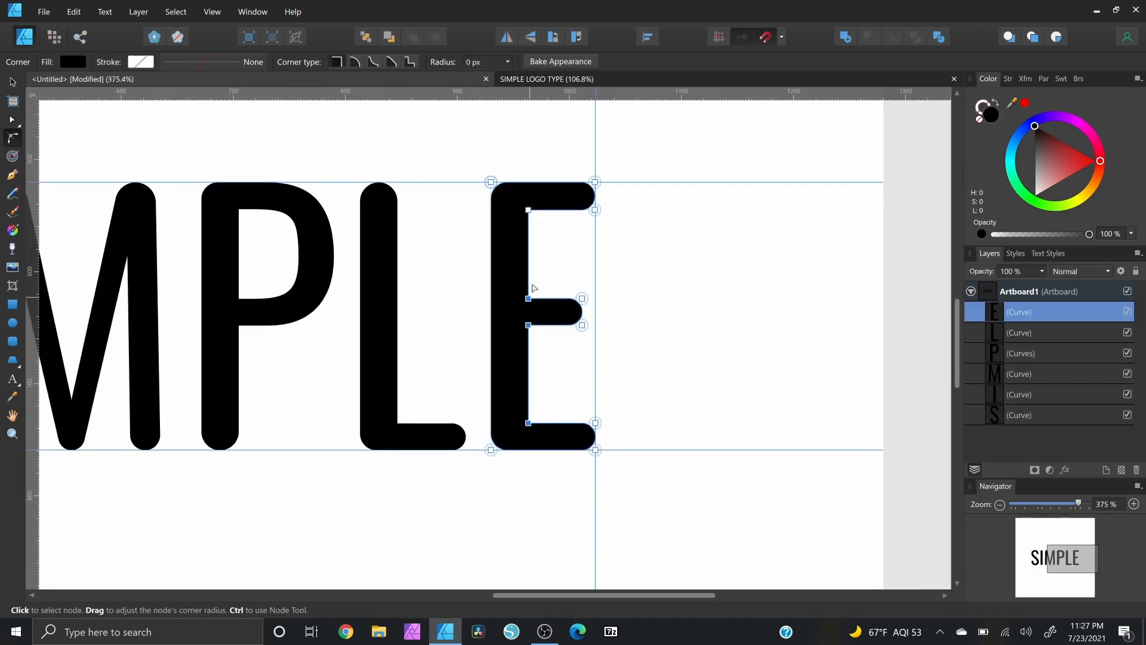
left_click(528, 211, "shift")
left_click_drag(406, 424, 471, 410)
left_click(470, 413, "shift")
left_click(462, 410, "shift")
left_click_drag(215, 185, 310, 171)
left_click(391, 293, "shift")
left_click(399, 299, "shift")
left_click(399, 272, "shift")
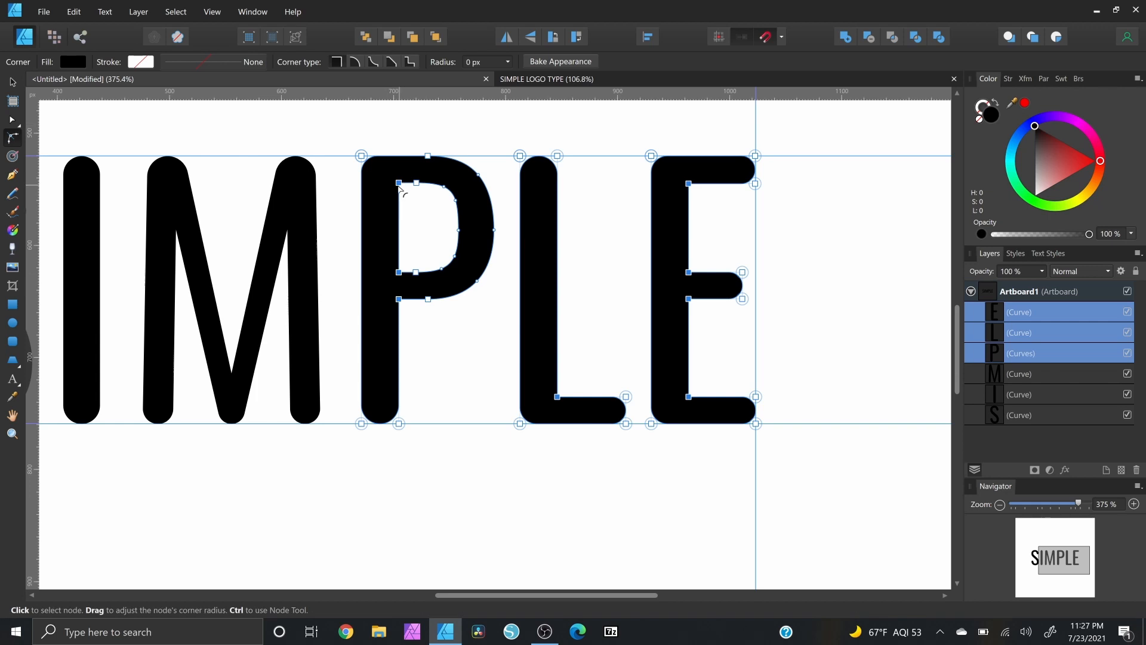
left_click(400, 182, "shift")
left_click_drag(271, 235, 465, 214)
left_click(466, 215, "shift")
left_click(480, 210, "shift")
left_click(425, 353, "shift")
left_click(368, 210, "shift")
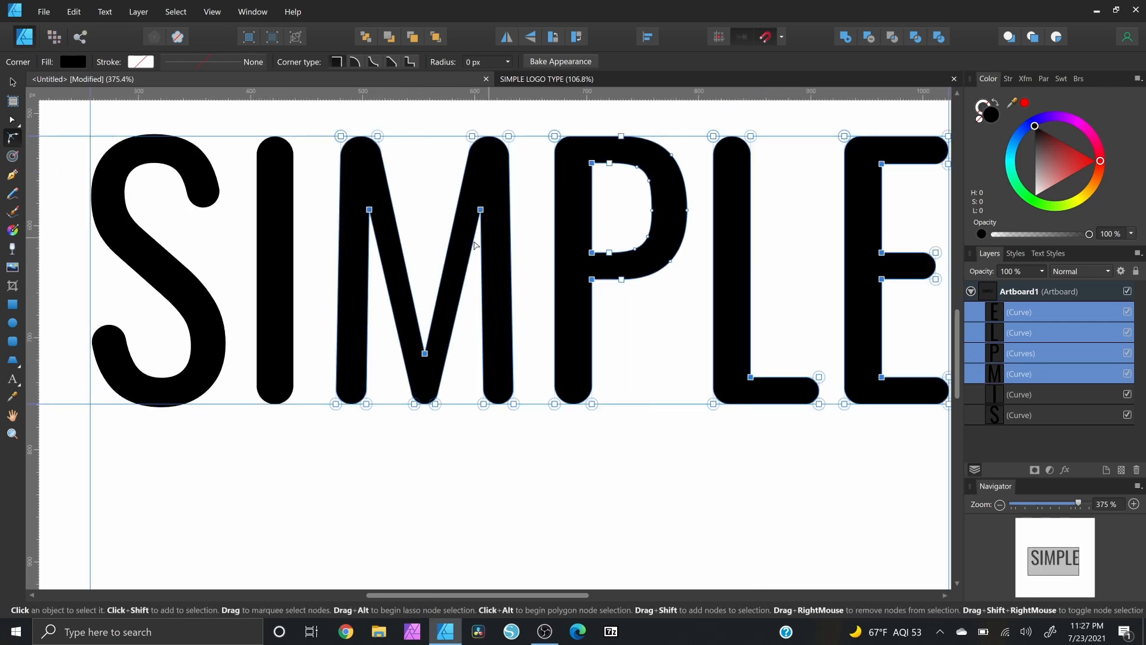
left_click_drag(481, 211, 482, 221)
- Deselect the letters with the Move tool and examine the rounded word as a whole
mouse_move(662, 353)
left_mouse_down()
mouse_move(494, 356)
mouse_move(656, 355)
left_mouse_up()
scroll(650, 352, "down", 2)
scroll(382, 303, "down", 2)
left_click(12, 82)
left_click(541, 474)
scroll(507, 298, "up", 2)
scroll(623, 426, "down", 2)
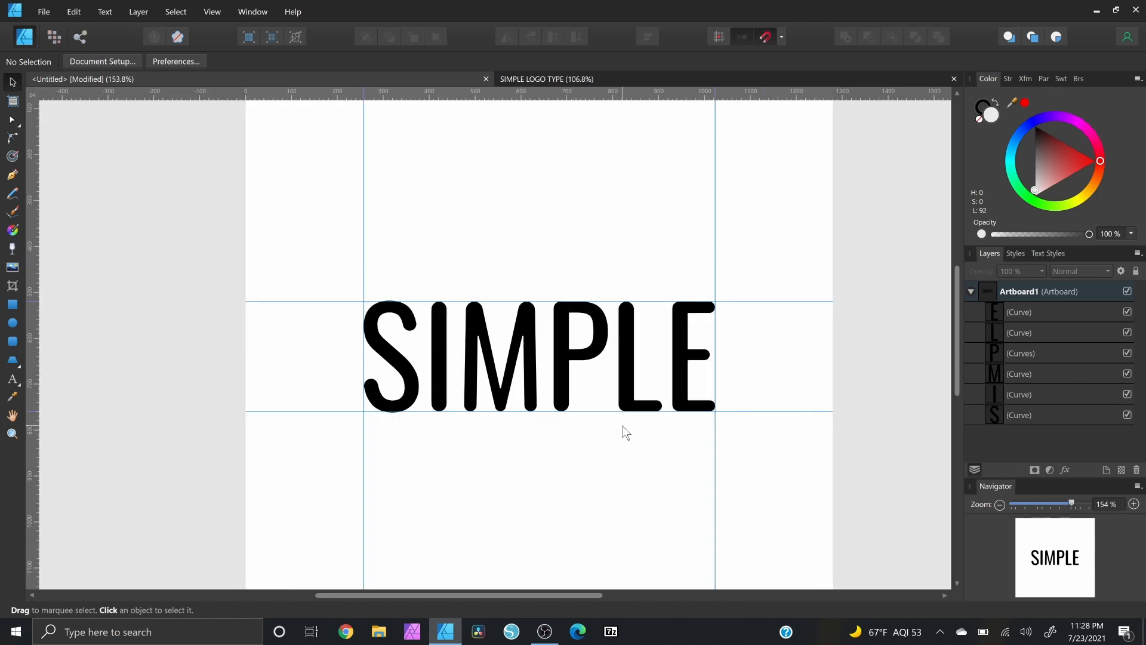
scroll(623, 426, "down", 1)
left_click_drag(622, 424, 616, 383)
scroll(616, 383, "up", 2)
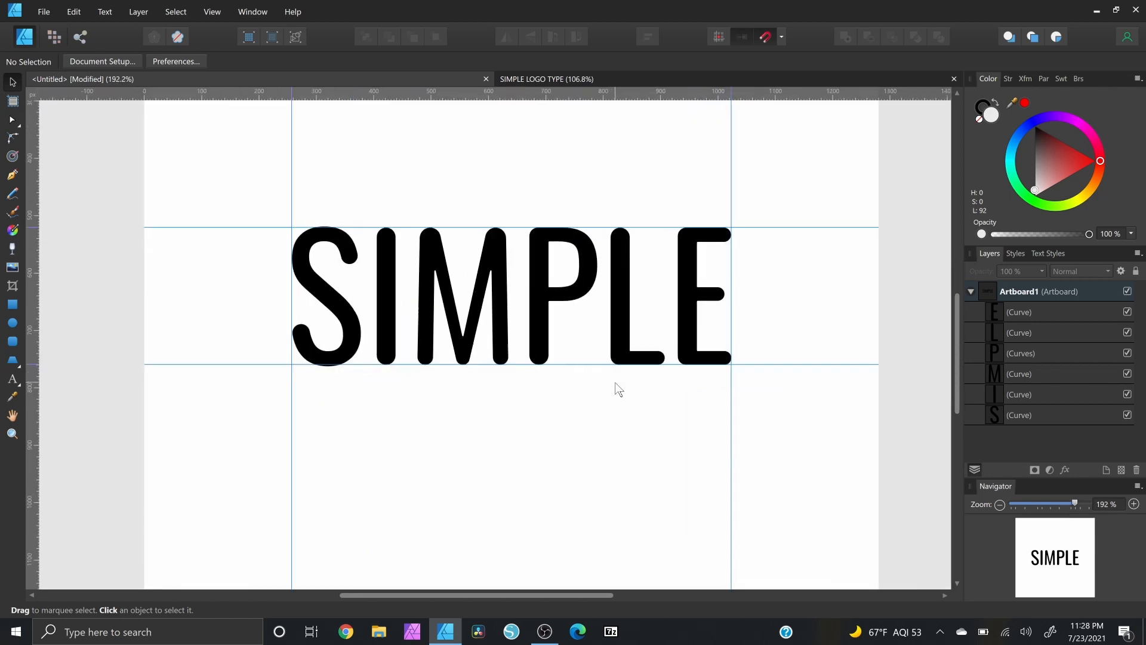
- Tilt the S slightly counterclockwise and the I slightly clockwise
left_click(342, 254)
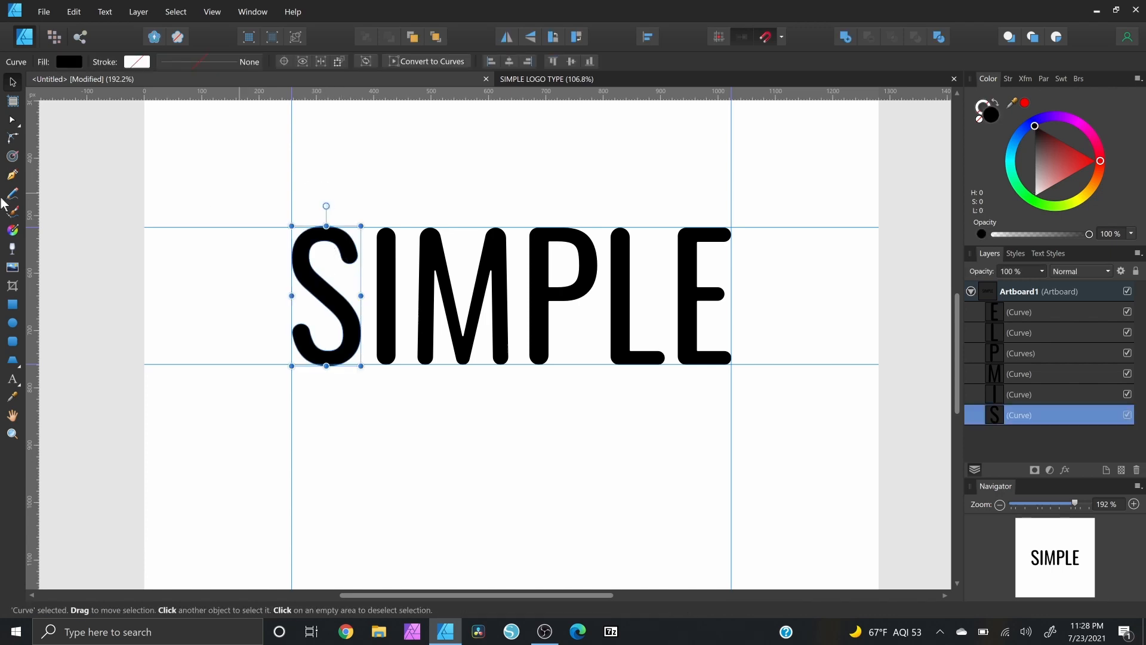
left_click_drag(322, 204, 315, 204)
left_click(384, 246)
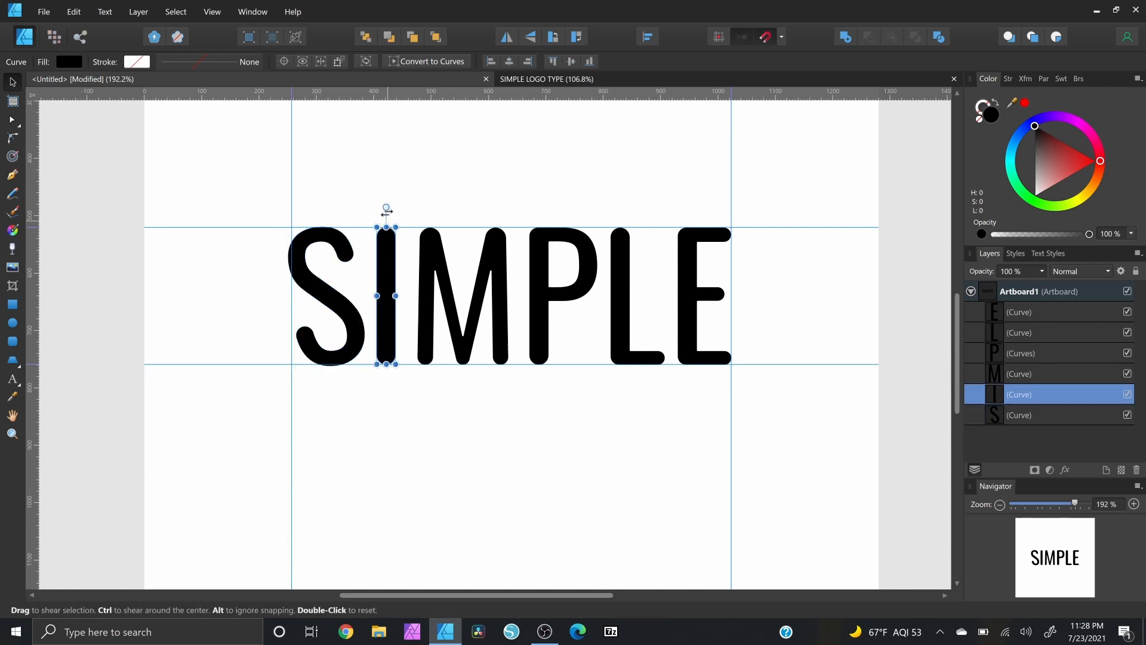
left_click_drag(389, 207, 394, 209)
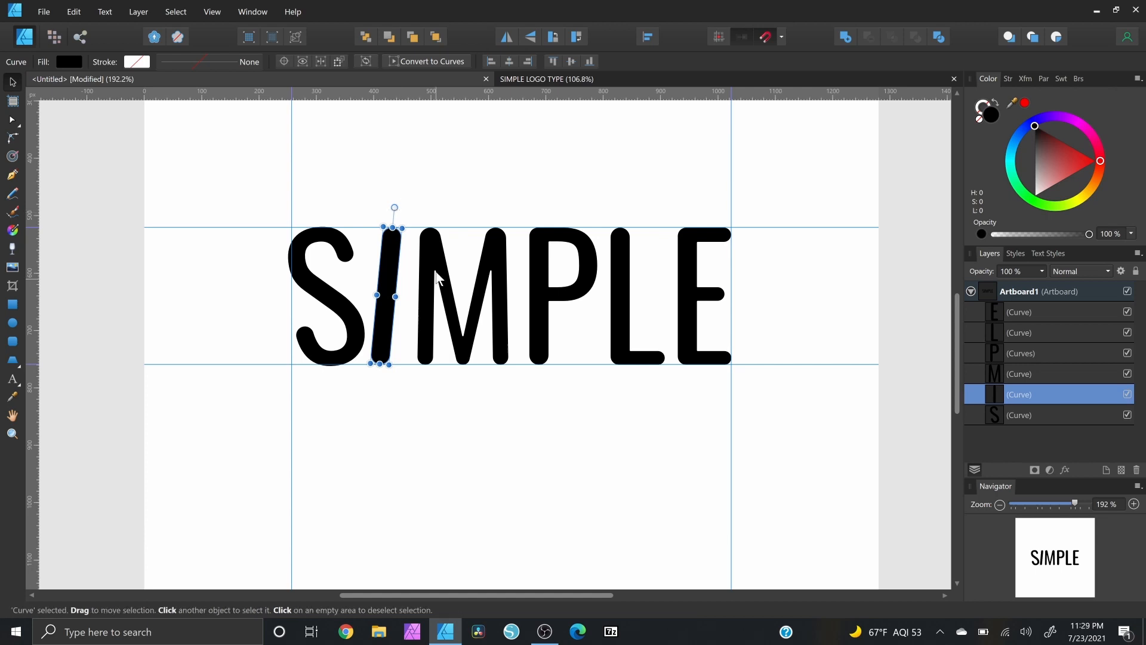
- Tilt the M slightly counterclockwise and the P slightly clockwise
left_click(436, 266)
left_click_drag(463, 206, 456, 207)
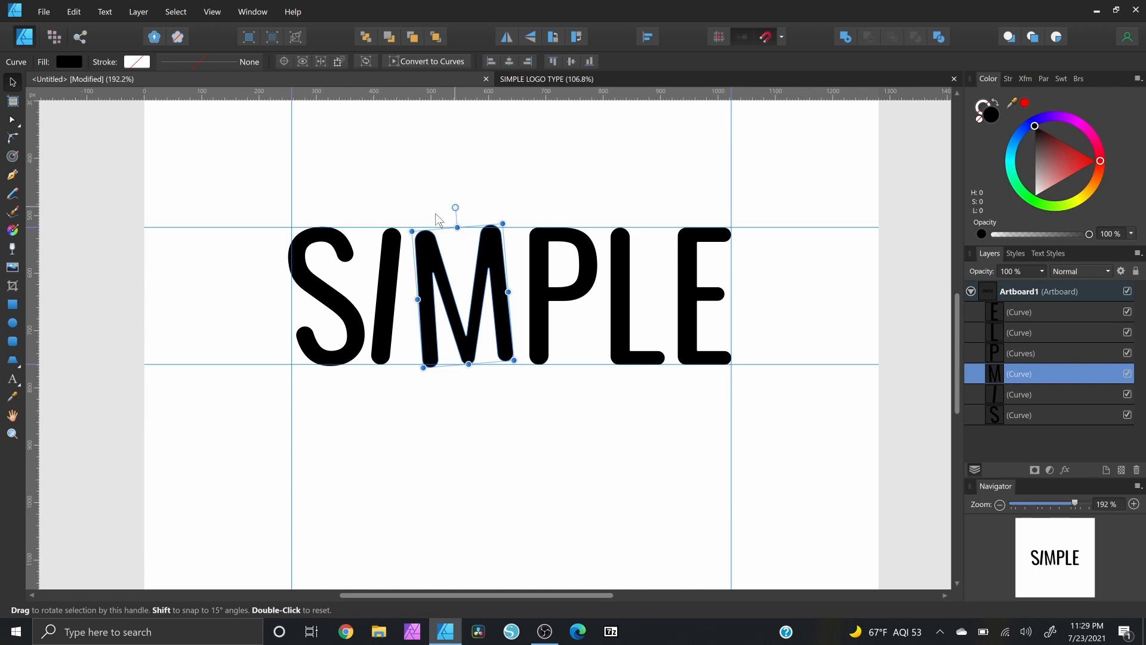
left_click(584, 254)
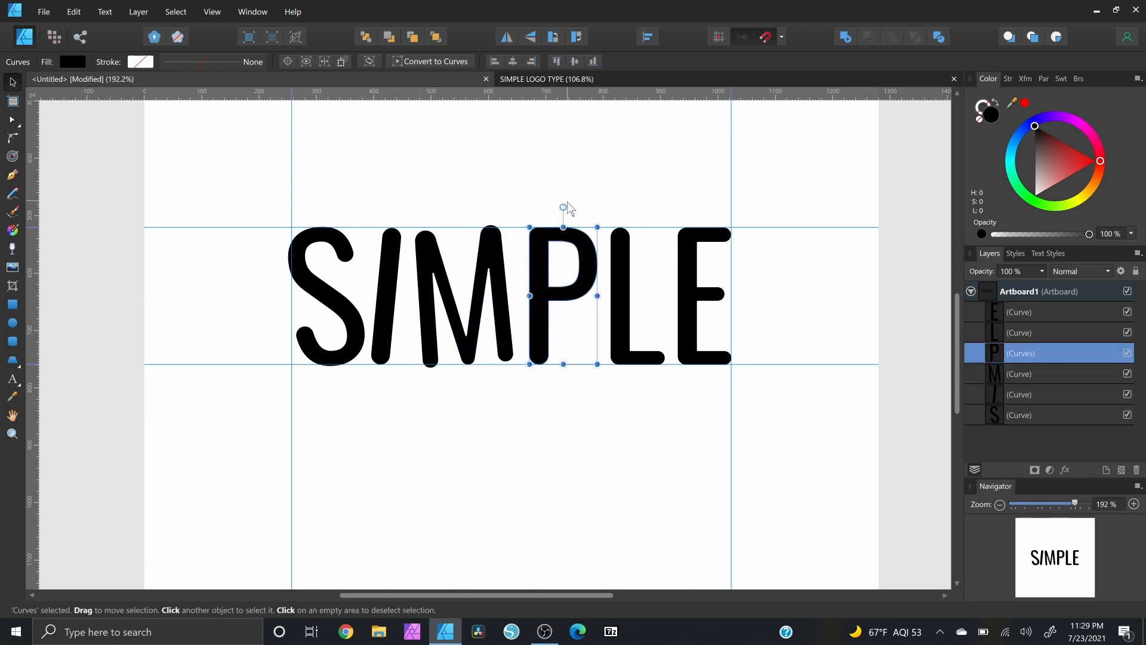
left_click_drag(563, 206, 569, 211)
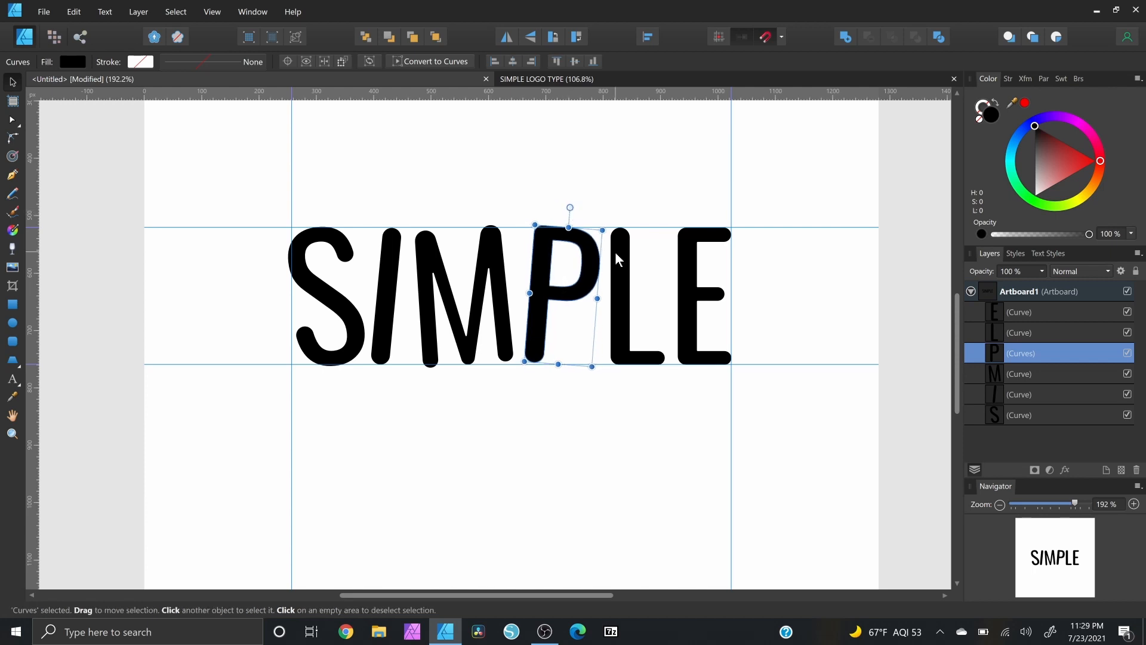
- Tilt the L slightly counterclockwise and the E slightly clockwise
left_click(616, 251)
left_click_drag(634, 208, 625, 208)
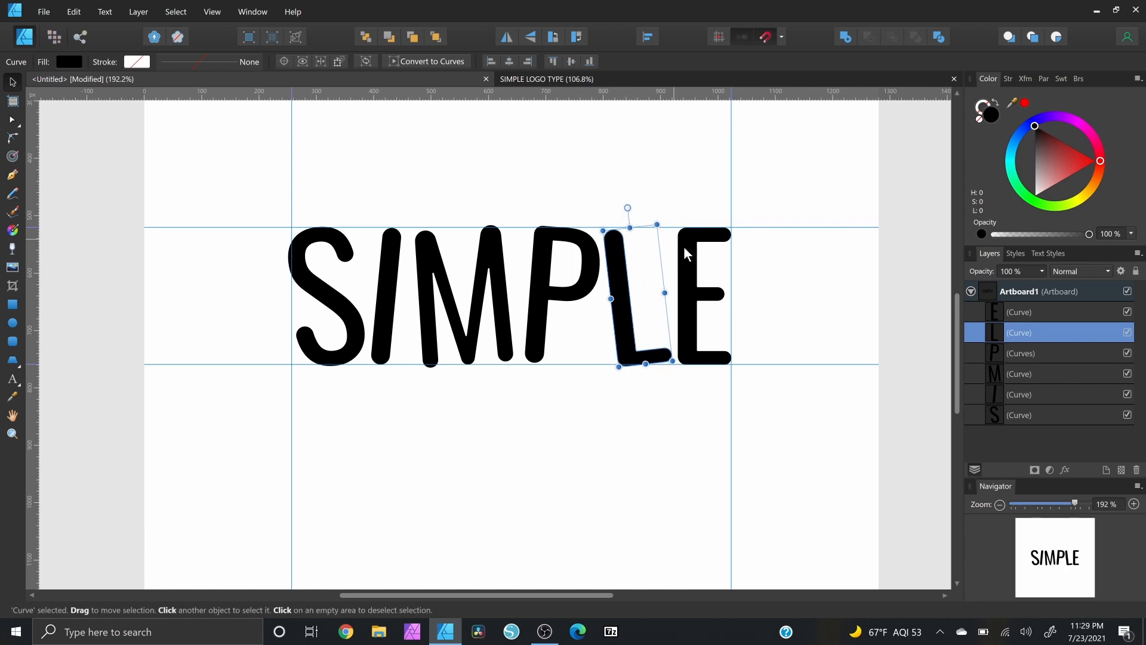
left_click(685, 250)
left_click_drag(703, 207, 711, 208)
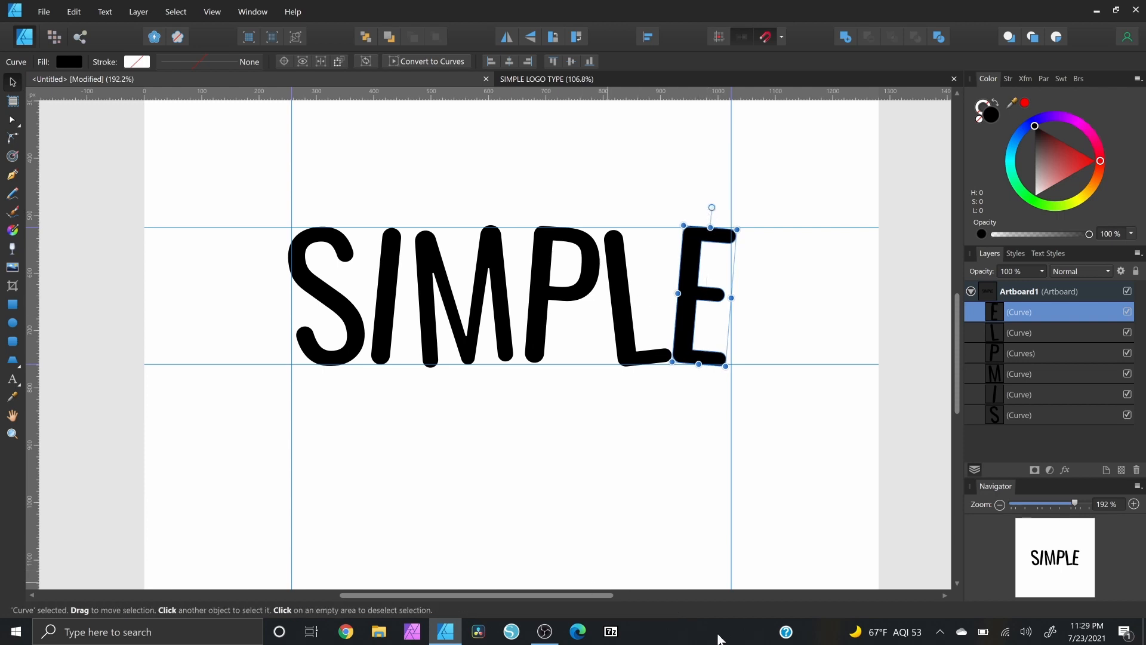
- Fine-tune the tilt of the M by a slight clockwise rotation and leave nothing selected
left_click(493, 275)
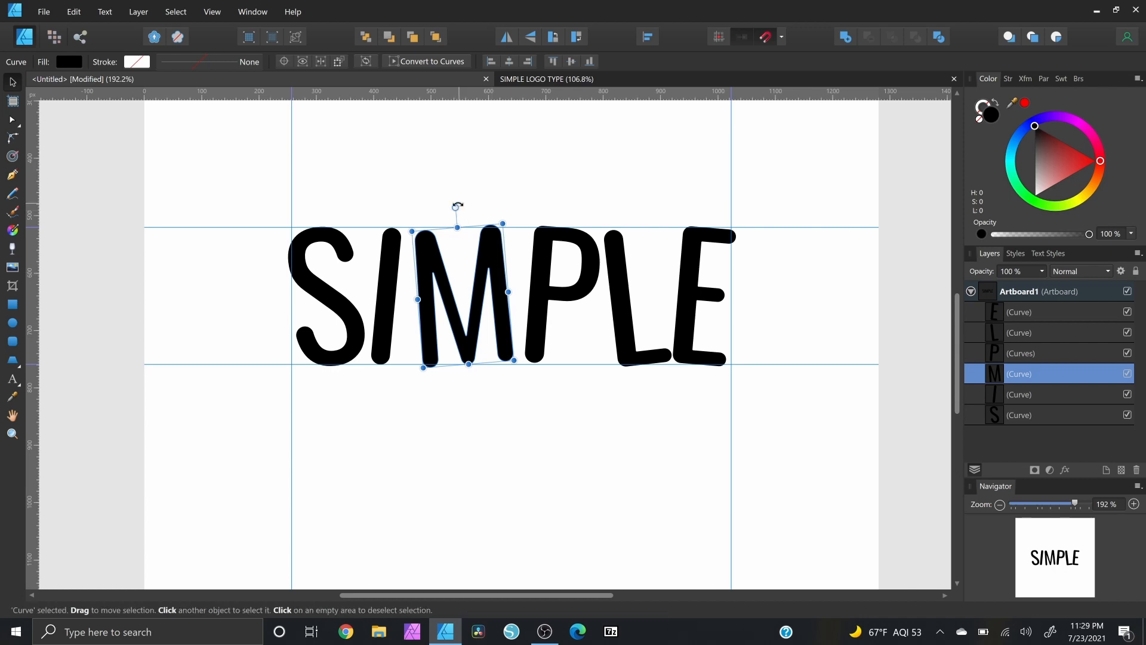
left_click_drag(457, 207, 457, 208)
left_click(621, 289)
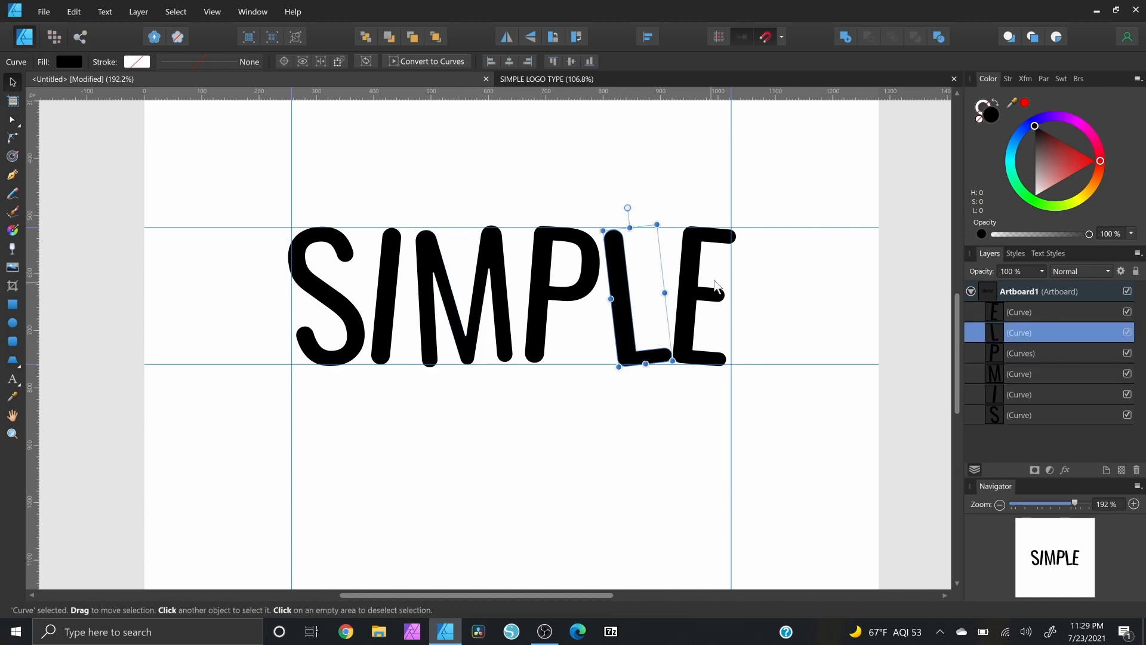
left_click(707, 289)
left_click(637, 422)
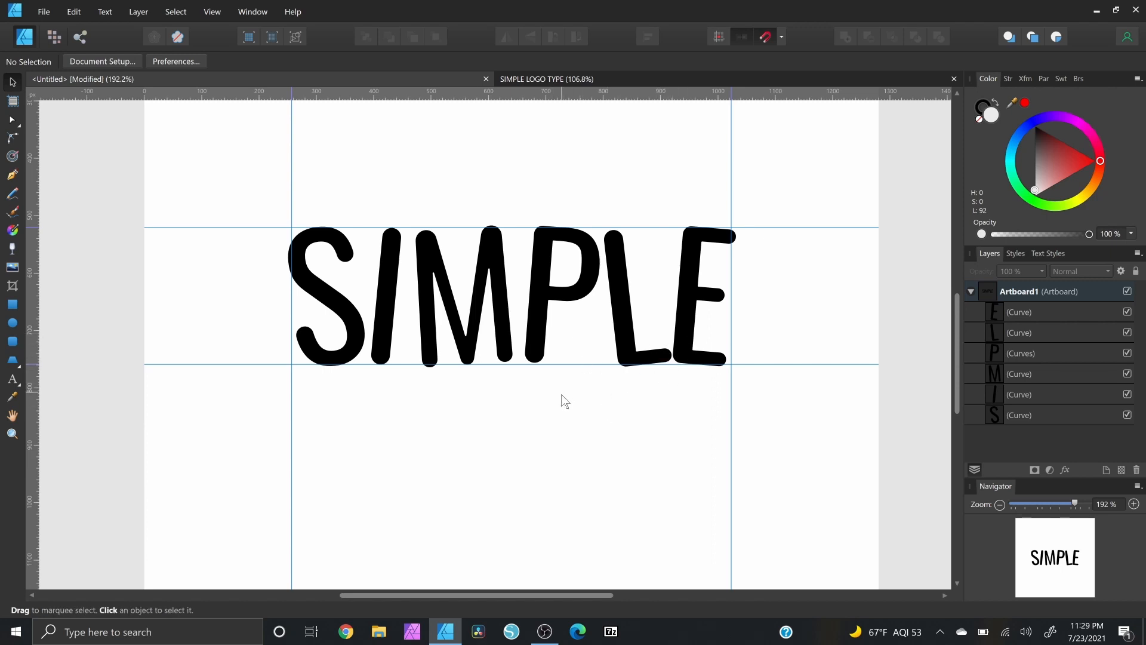
- Draw a small square of about 21 px with the Rectangle tool in the empty area below the word
left_click(13, 305)
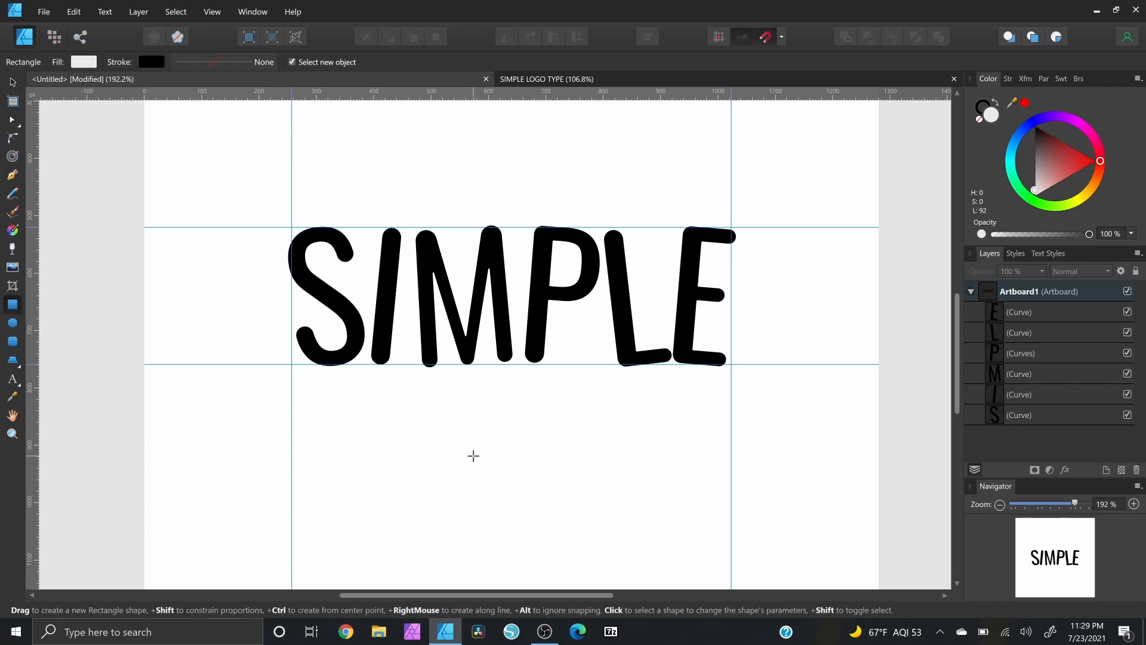
mouse_move(474, 455)
left_mouse_down()
mouse_move(485, 472)
mouse_move(479, 462)
left_mouse_up()
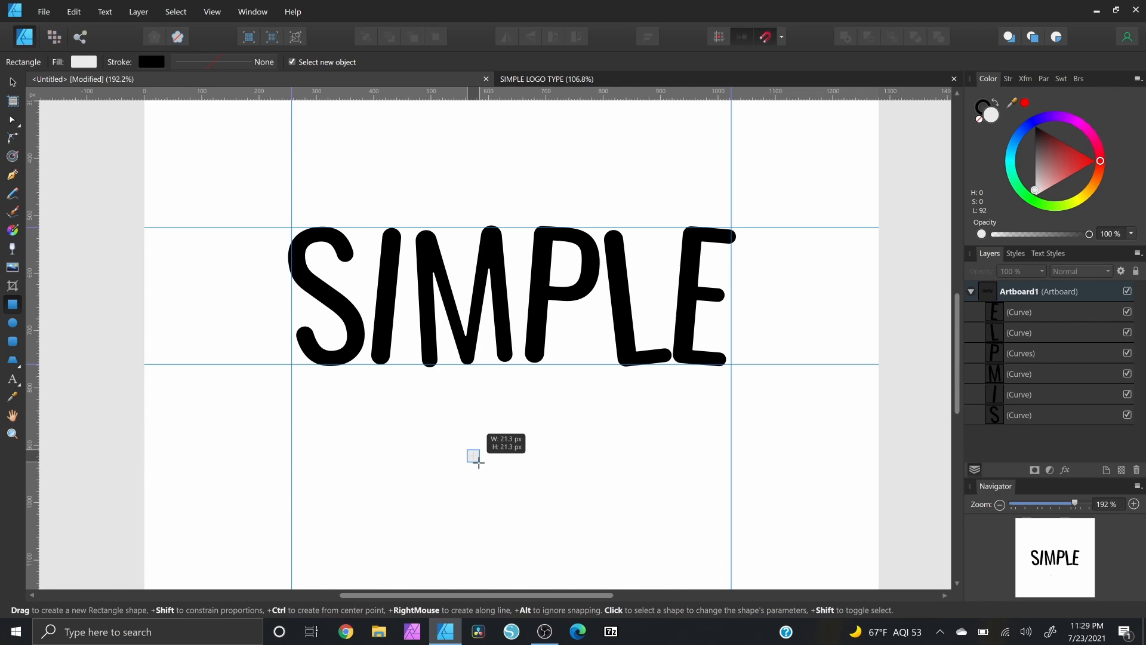
left_click_drag(479, 463, 479, 462)
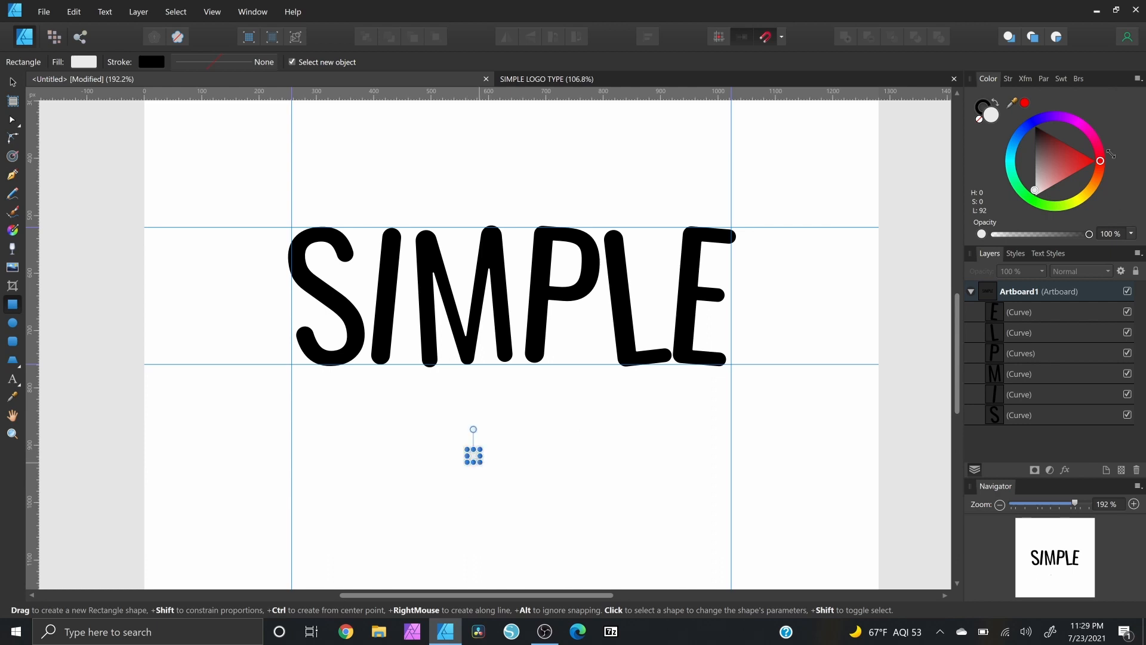
- Fill the small square with pure red, remove its stroke and make the fill the active color again
left_click_drag(1076, 166, 1109, 162)
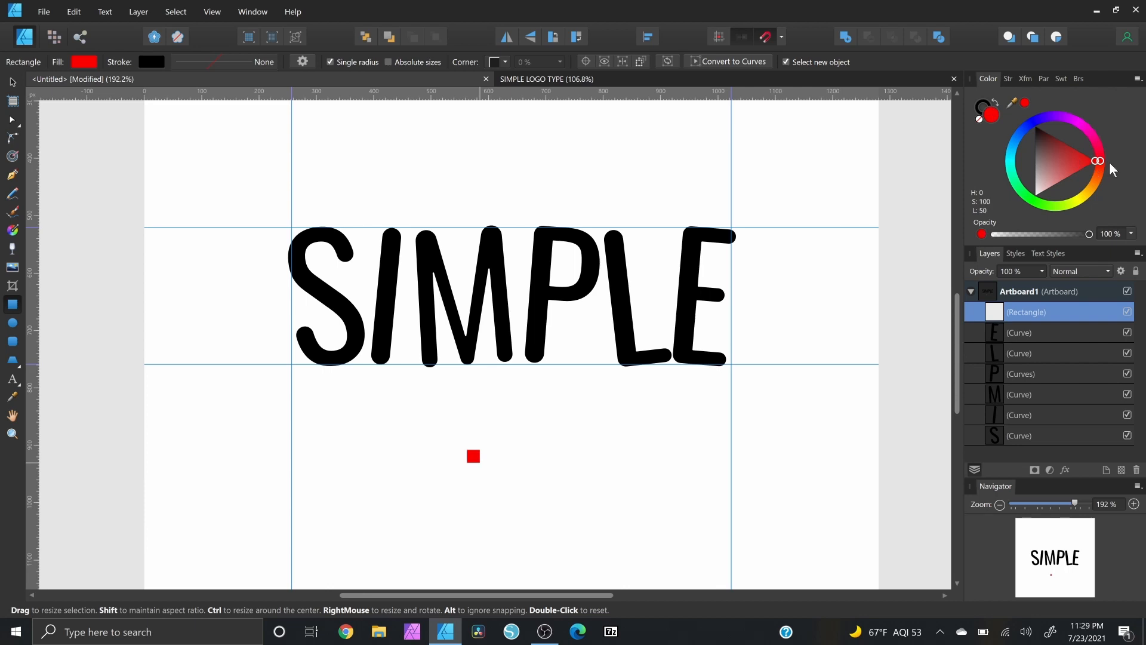
left_click(983, 108)
left_click(979, 119)
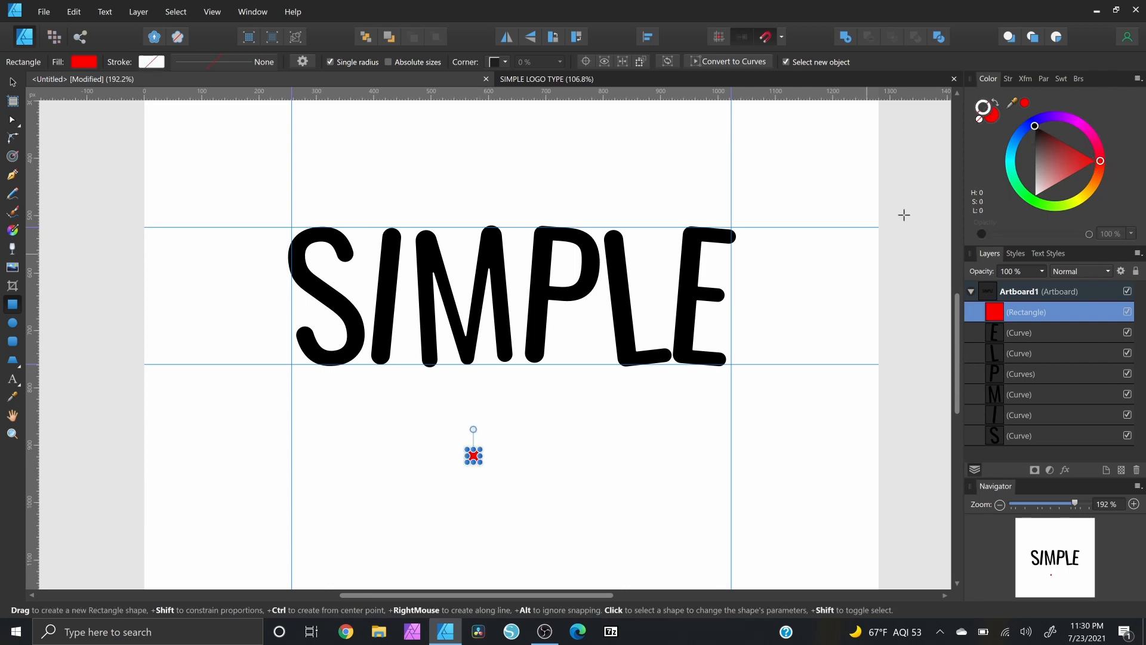
left_click(988, 116)
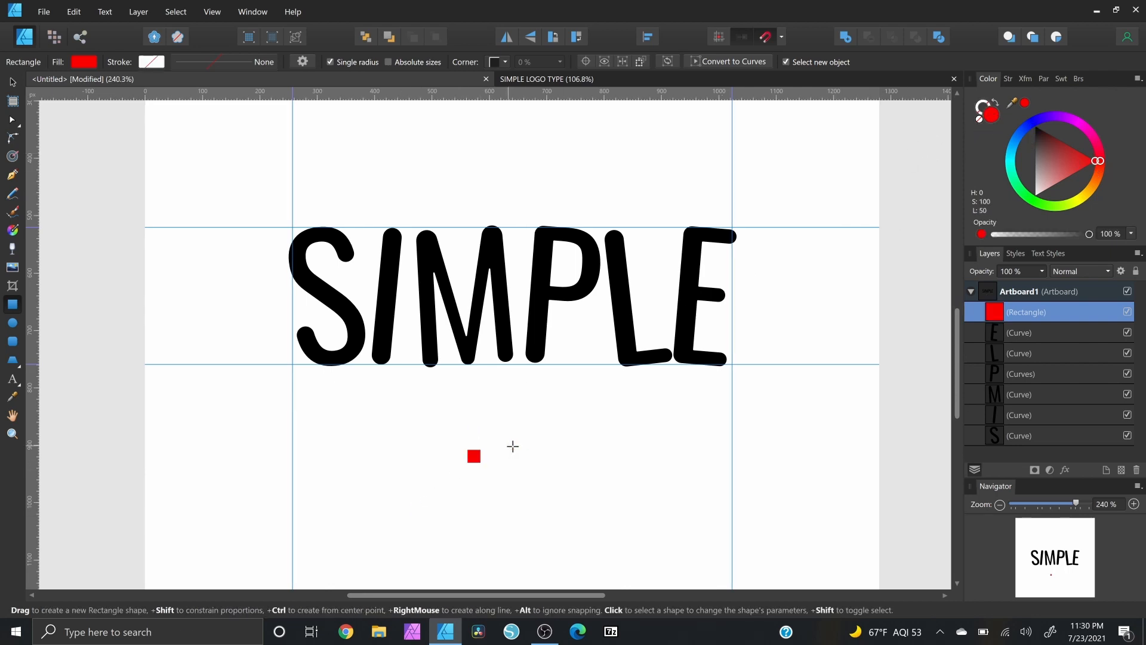
- Move the red square from below the word into the gap between the lower ends of the S and the I
scroll(513, 449, "up", 5)
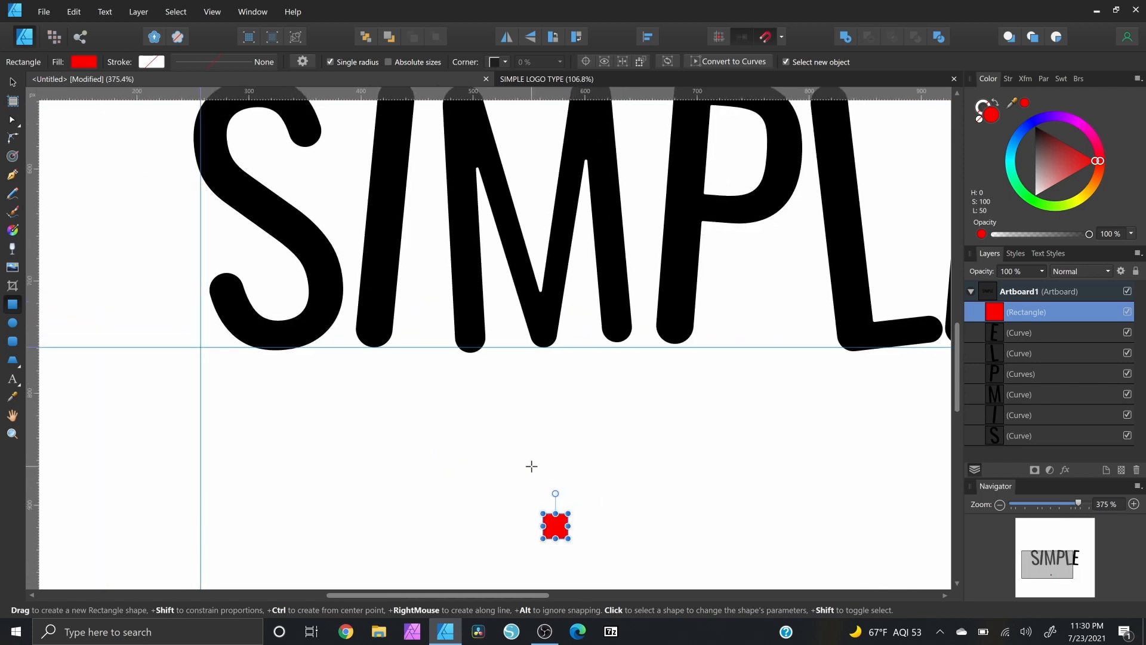
key("v")
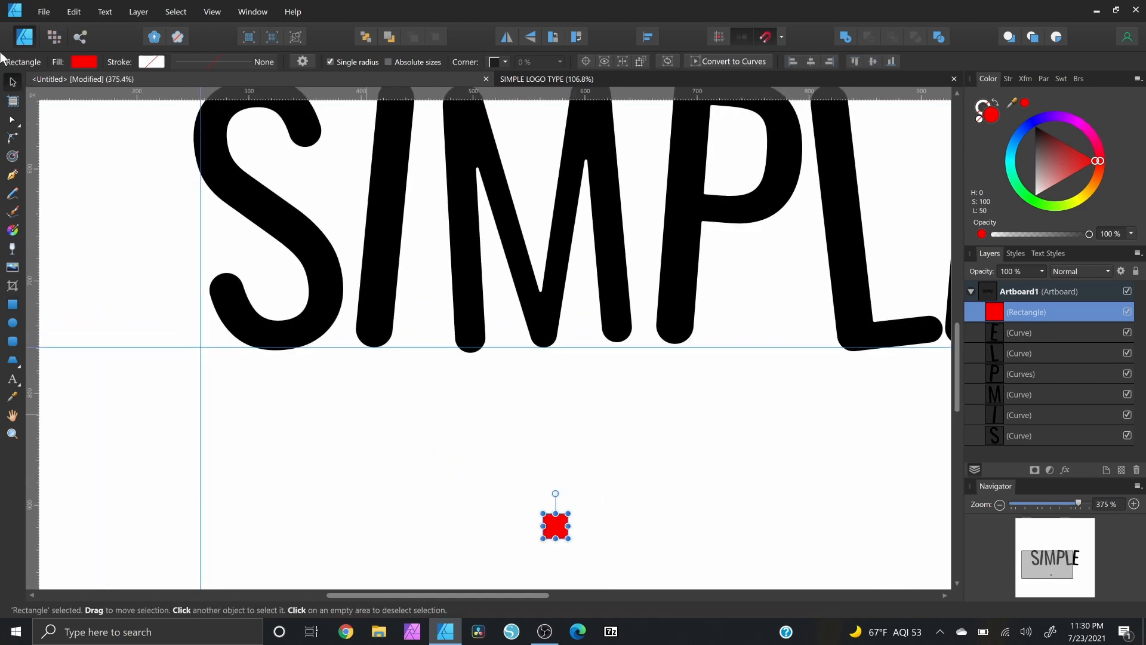
left_click_drag(554, 525, 364, 327)
scroll(363, 327, "down", 3)
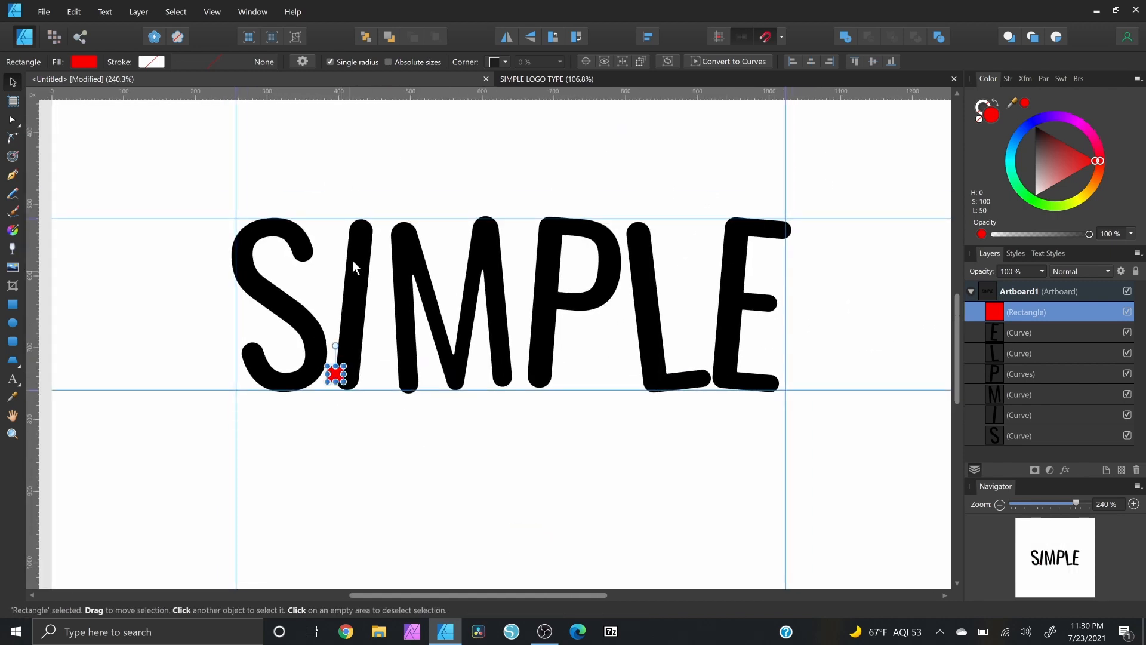
- Shift the letters I, M, P, L and E together horizontally away from the S to open a wide gap around the red square
left_click(353, 263)
left_click_drag(333, 176, 877, 422)
left_click_drag(479, 322, 582, 324)
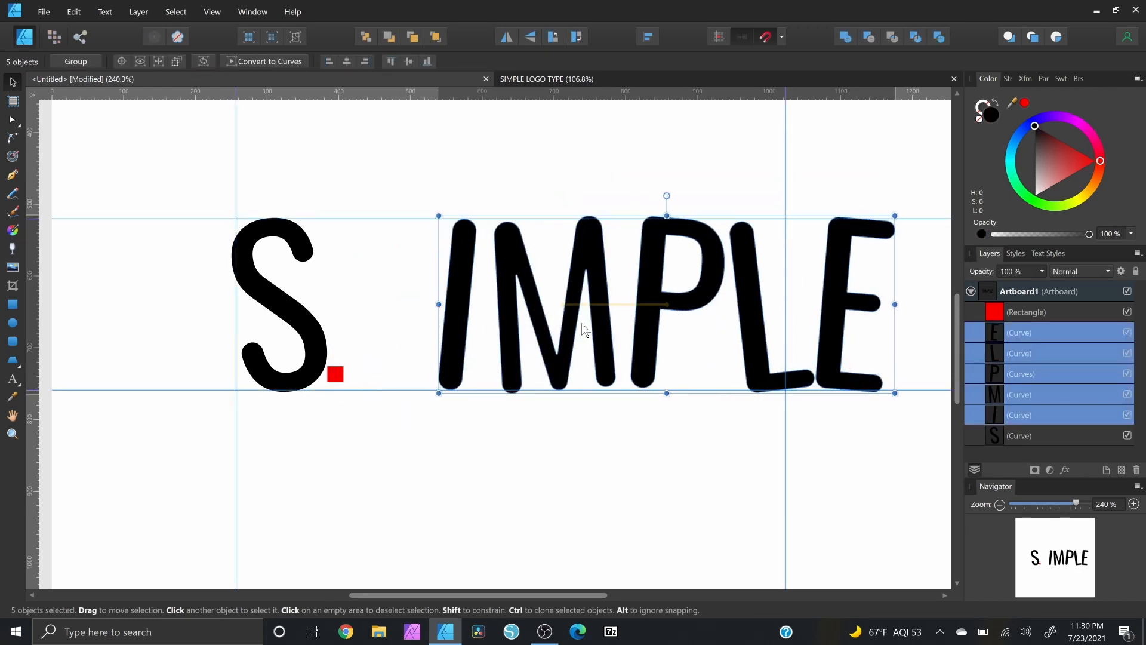
scroll(360, 359, "up", 2)
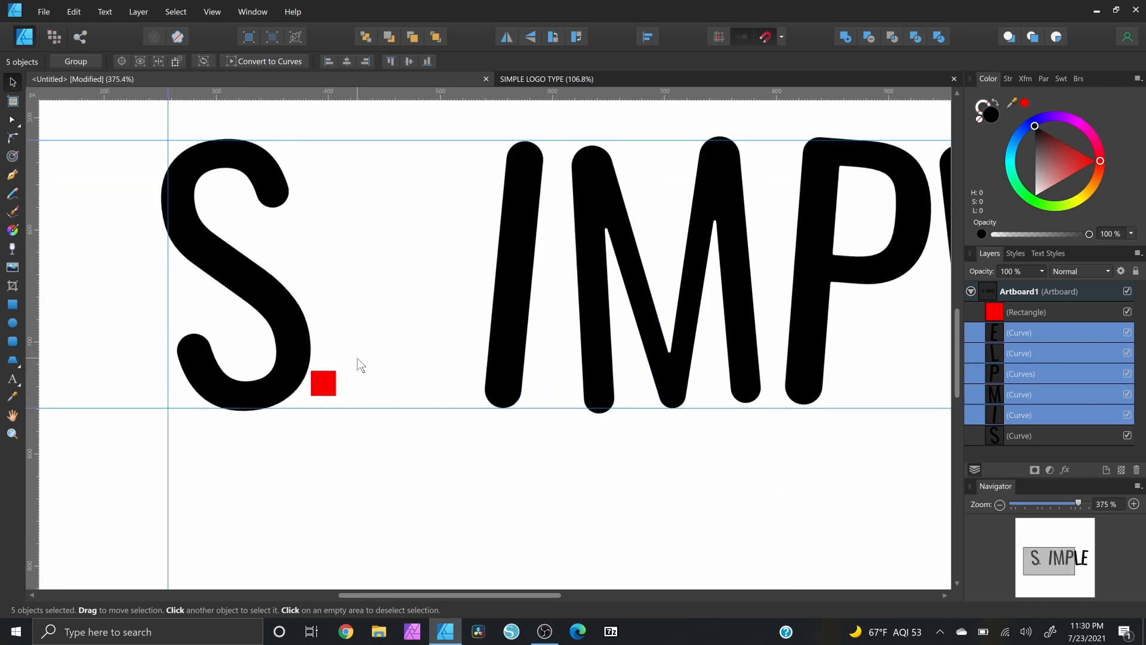
left_click_drag(386, 365, 469, 364)
- Shrink the red square slightly and place it against the outer edge of the S's lower curve
scroll(379, 407, "up", 1)
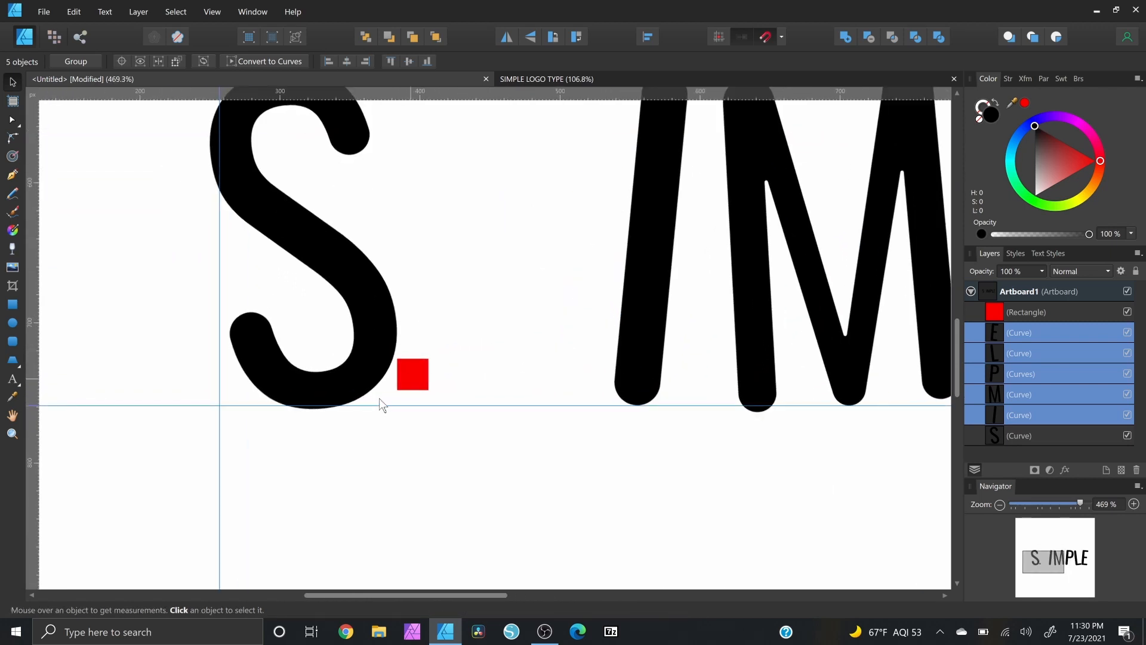
left_click(413, 380)
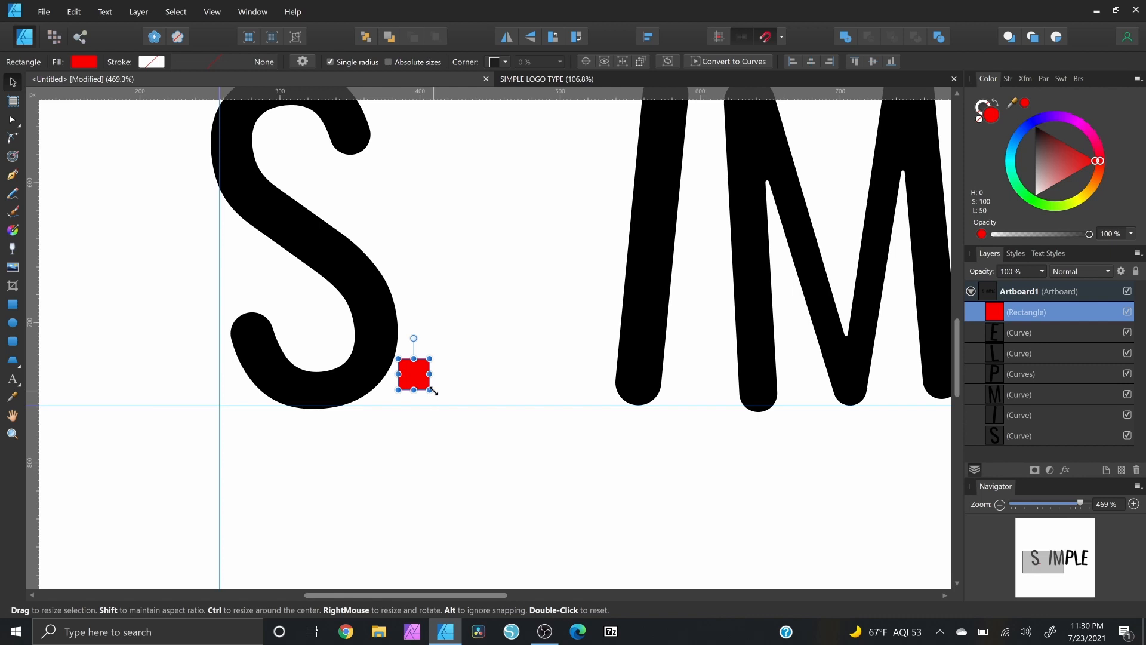
left_click_drag(429, 391, 426, 387)
scroll(474, 389, "down", 2)
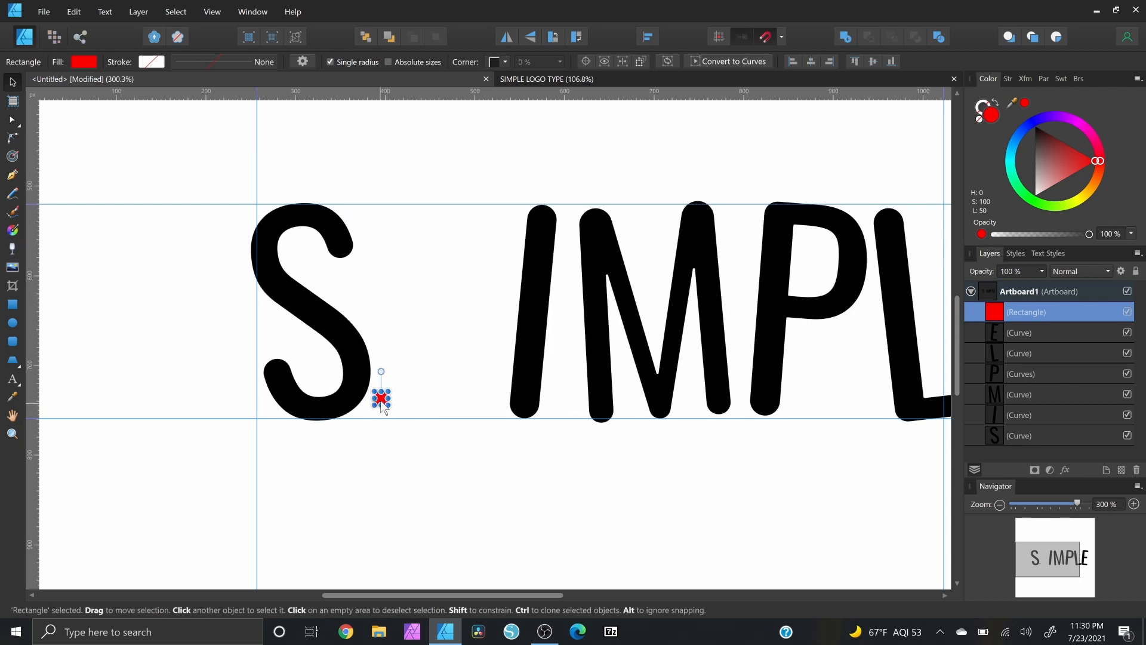
left_click_drag(382, 406, 379, 405)
left_click(356, 377)
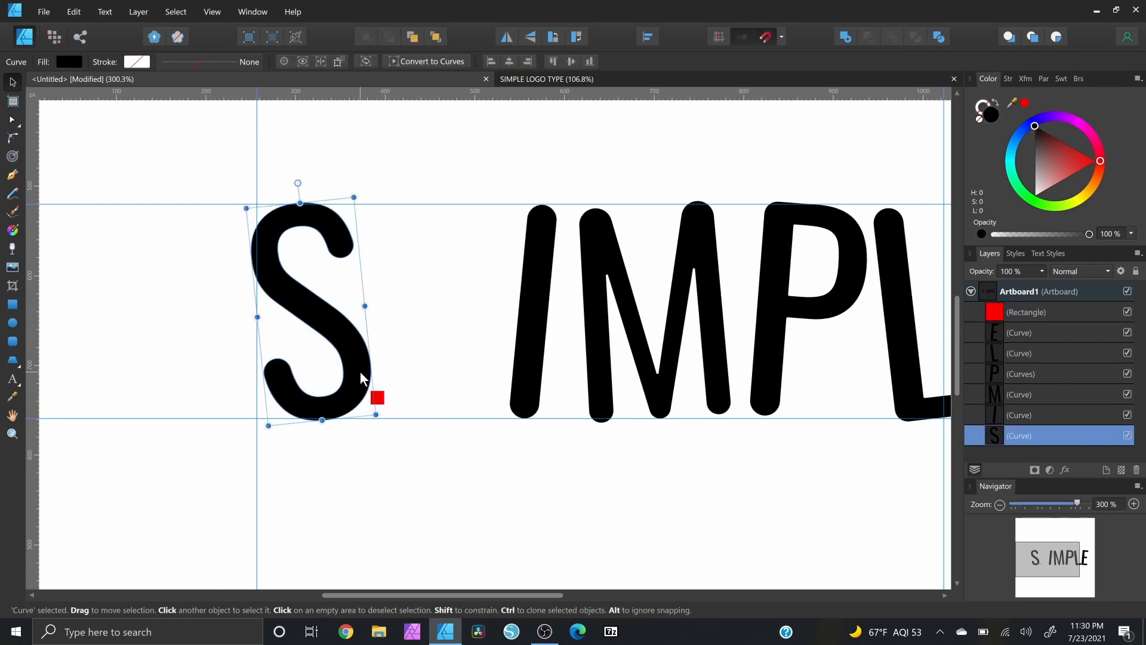
left_click(380, 399)
left_click_drag(385, 404, 385, 404)
scroll(394, 396, "down", 2)
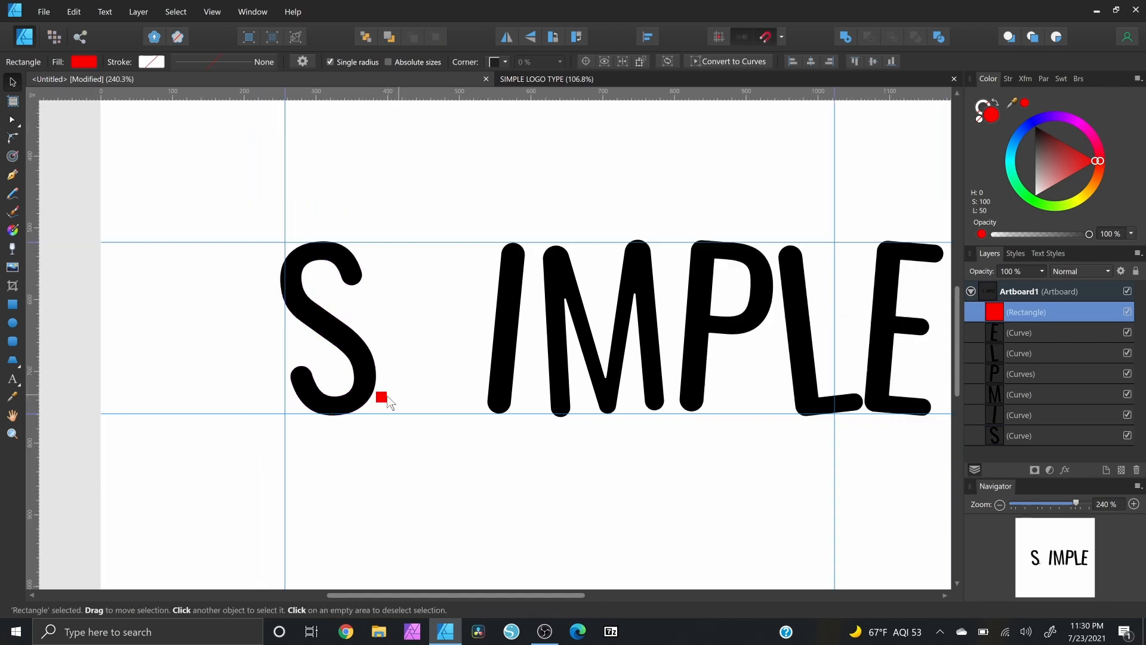
- Close up the I and the M in turn, using the red square to gauge the gap from each preceding letter
left_click(478, 315)
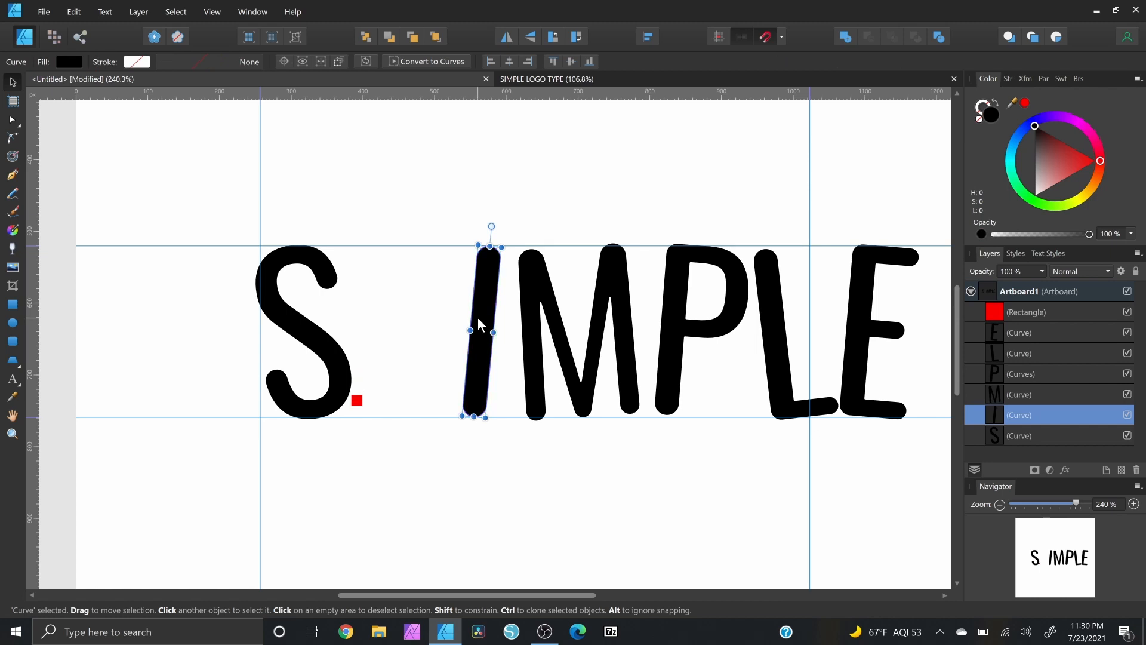
left_click_drag(478, 319, 380, 306)
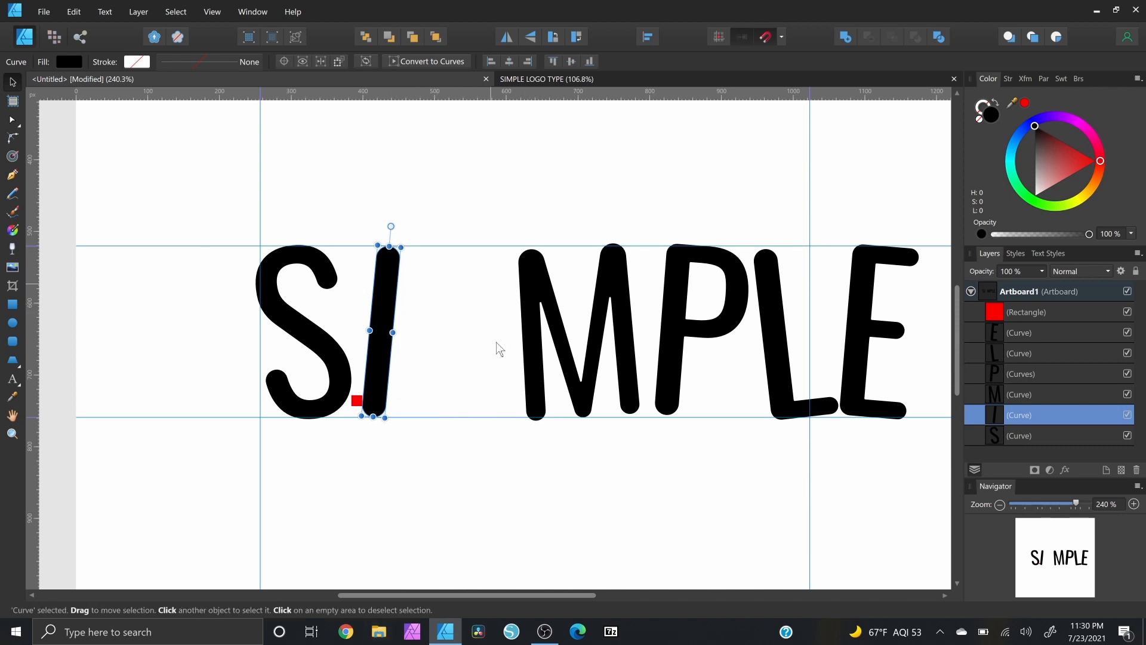
left_click(357, 401)
left_click_drag(356, 404, 405, 405)
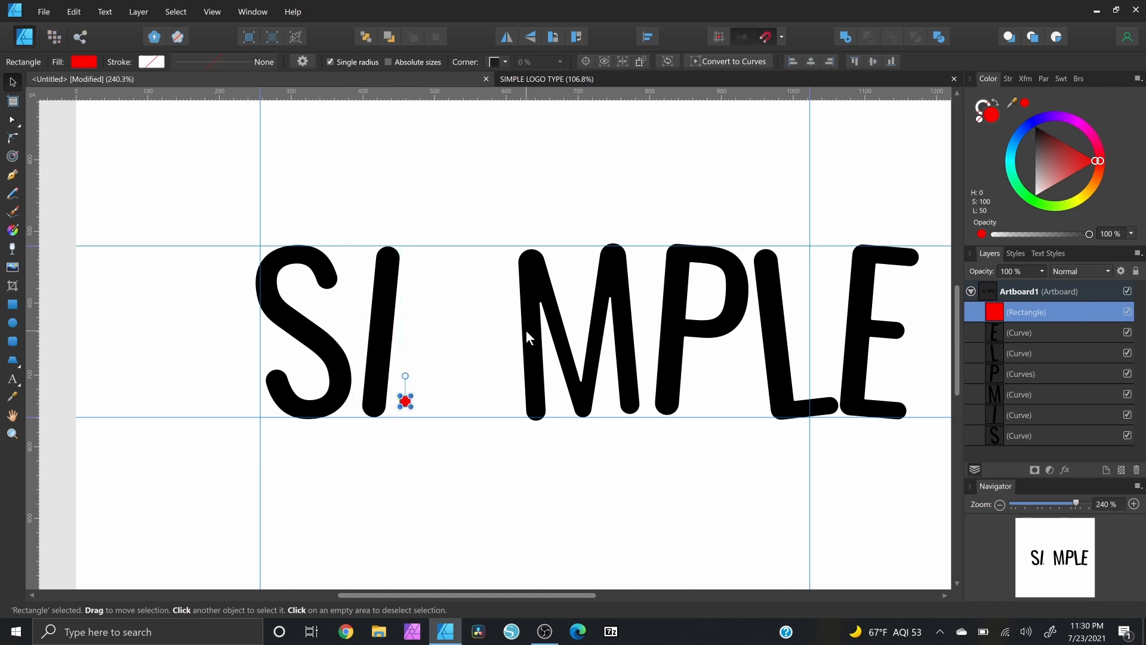
left_click(535, 304)
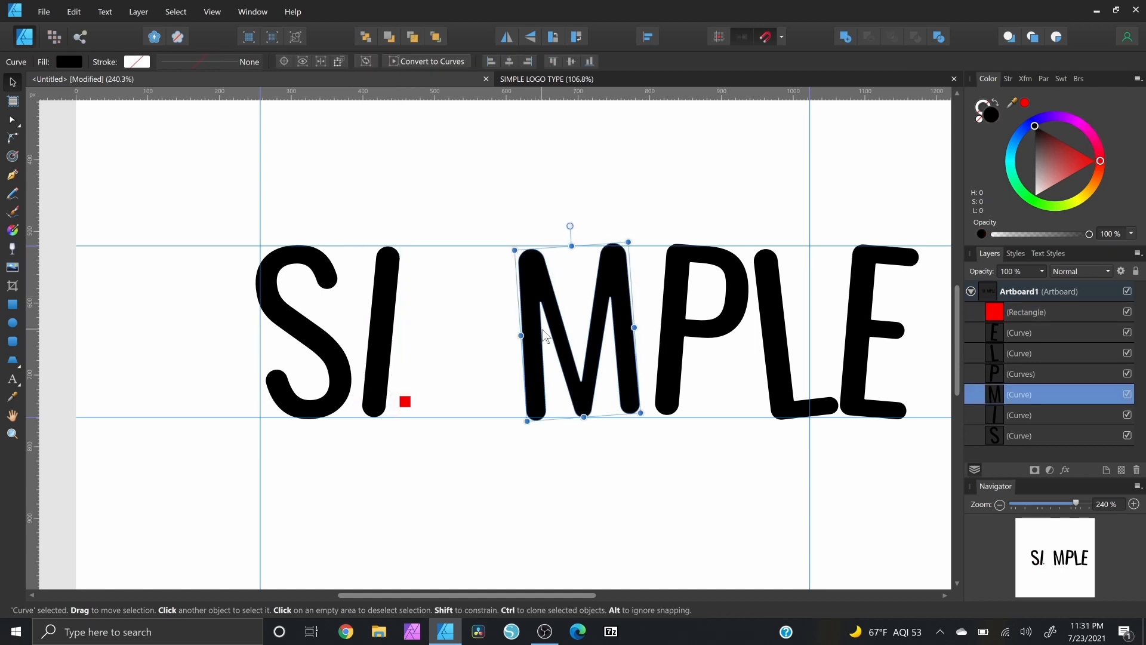
left_click_drag(545, 335, 437, 336)
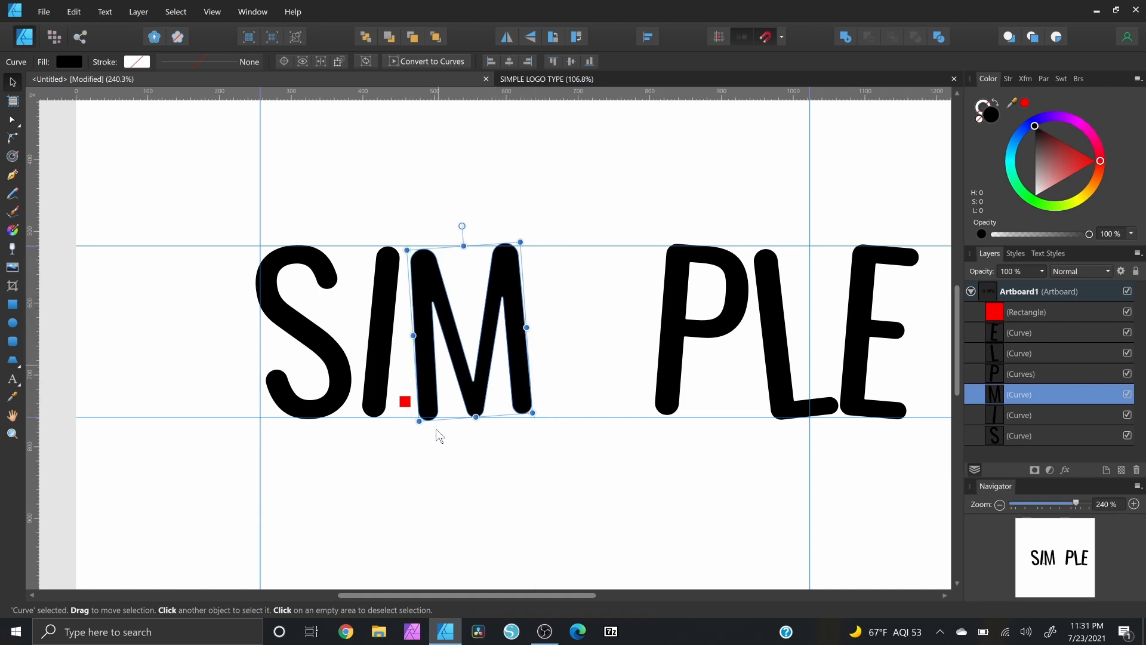
- Close up the P, L and E in turn, spacing each from its preceding letter with the red square
left_click_drag(406, 406, 546, 412)
left_click_drag(660, 330, 566, 330)
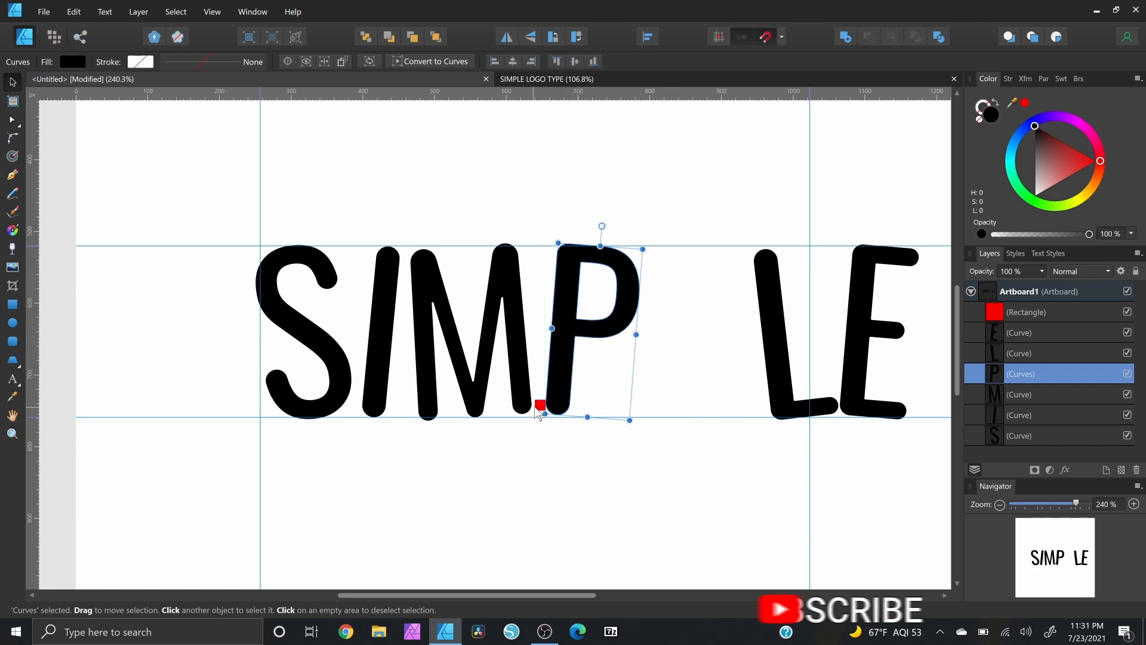
left_click_drag(540, 407, 643, 292)
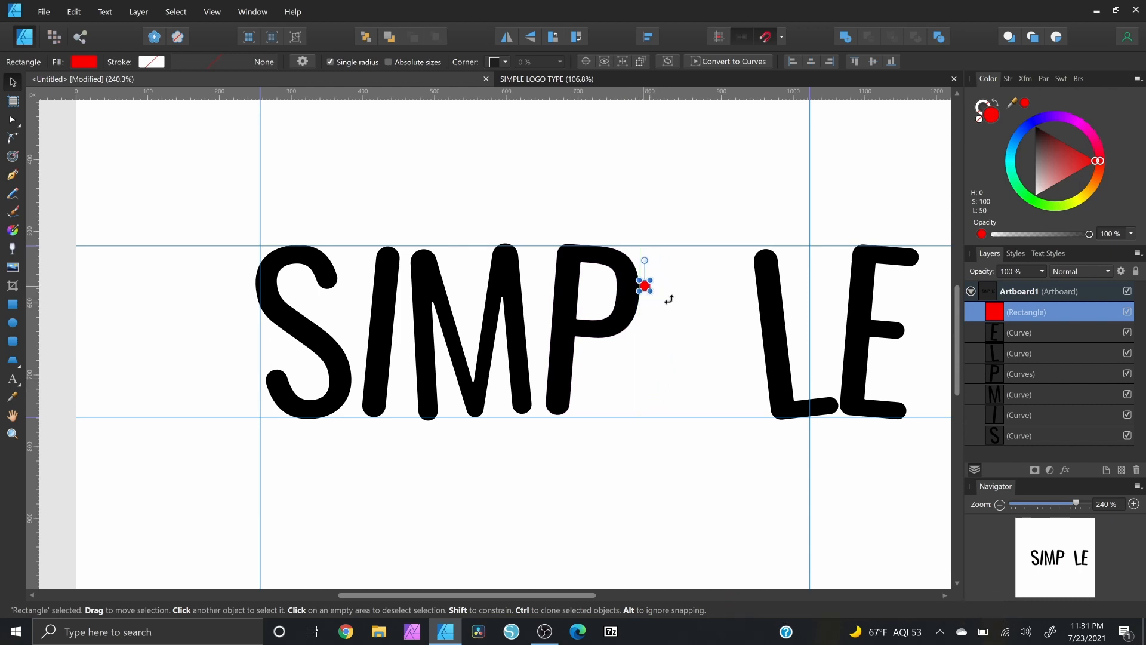
left_click(761, 310)
left_click_drag(769, 314, 744, 408)
left_click_drag(860, 317, 770, 318)
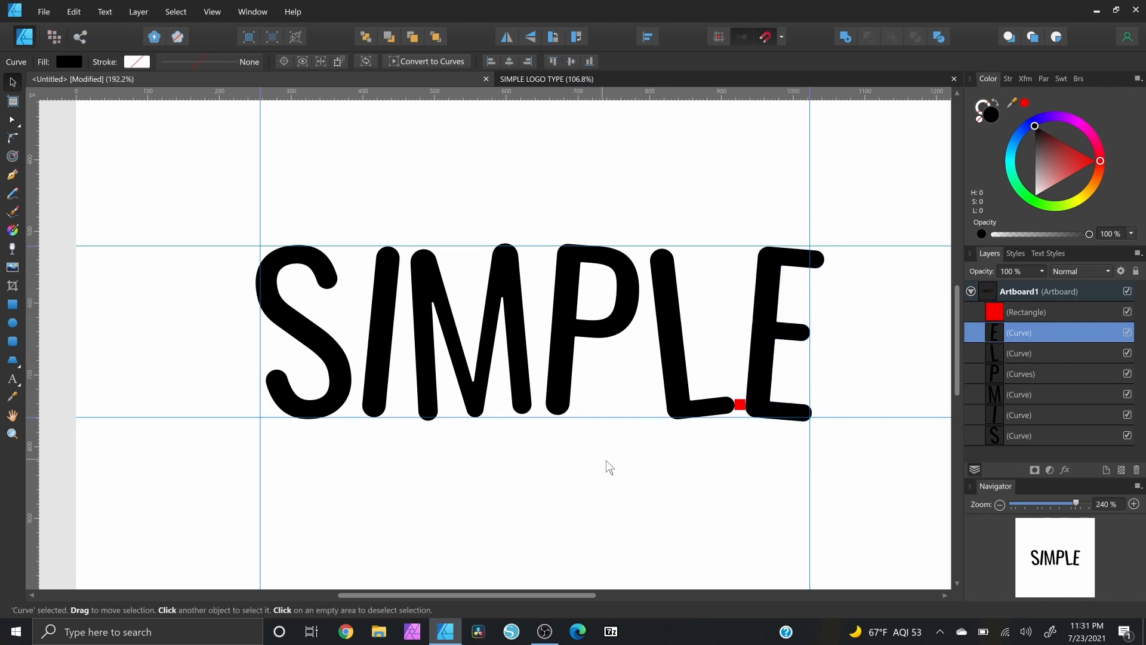
- Shorten the I by moving its two upper nodes down along the tilt of the stem
scroll(607, 460, "down", 2)
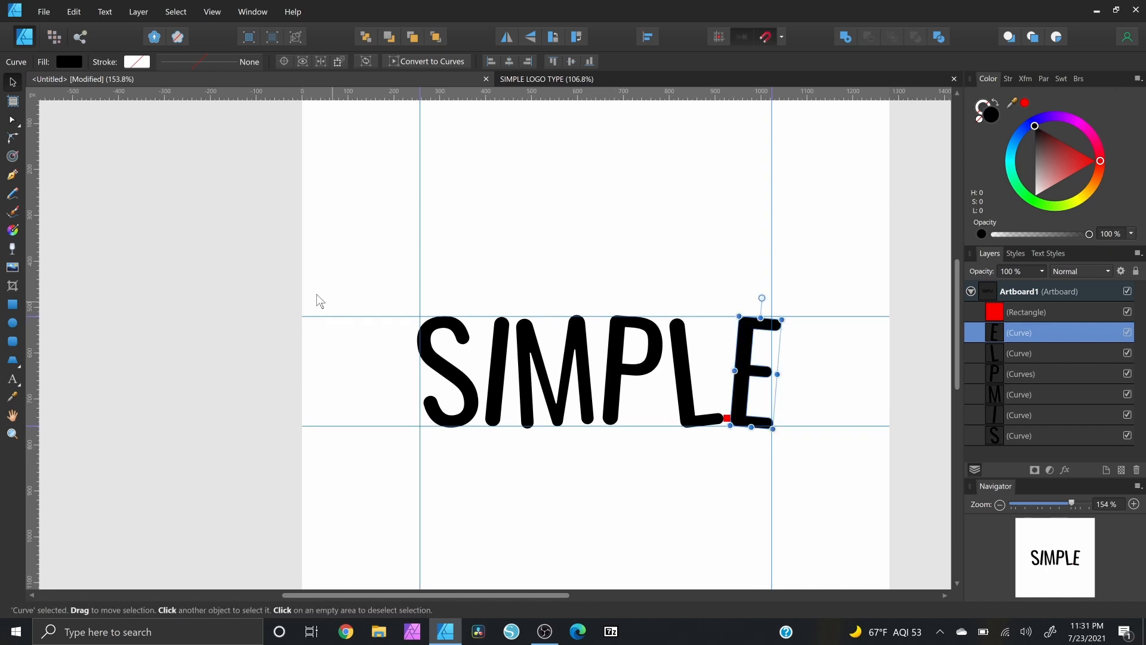
scroll(564, 429, "up", 2)
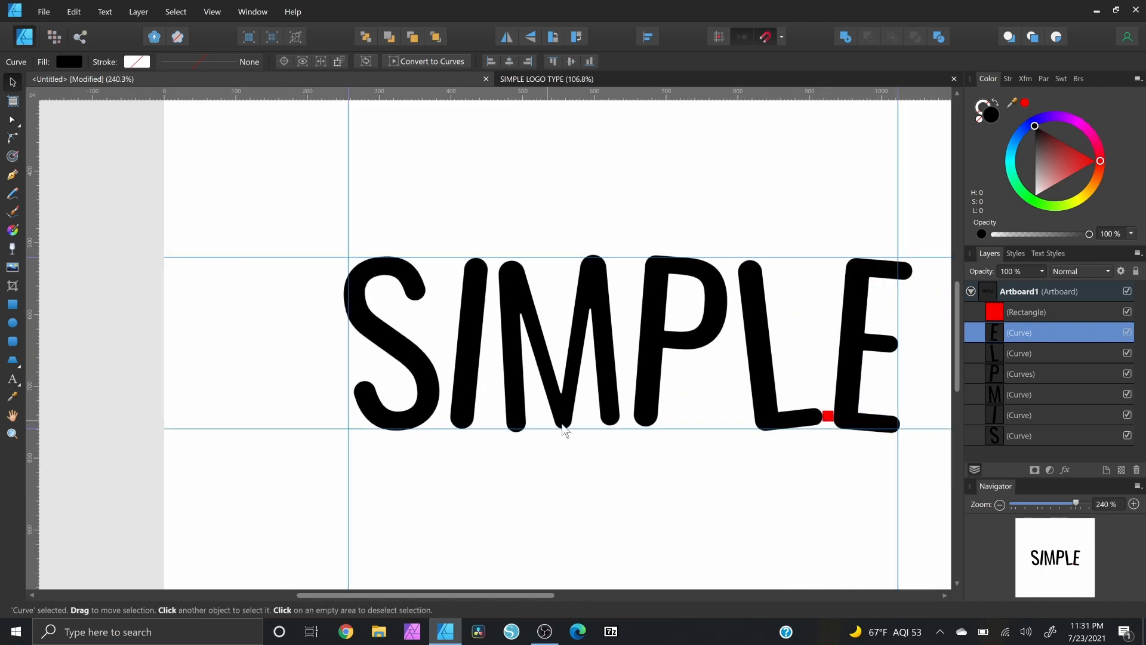
left_click(487, 280)
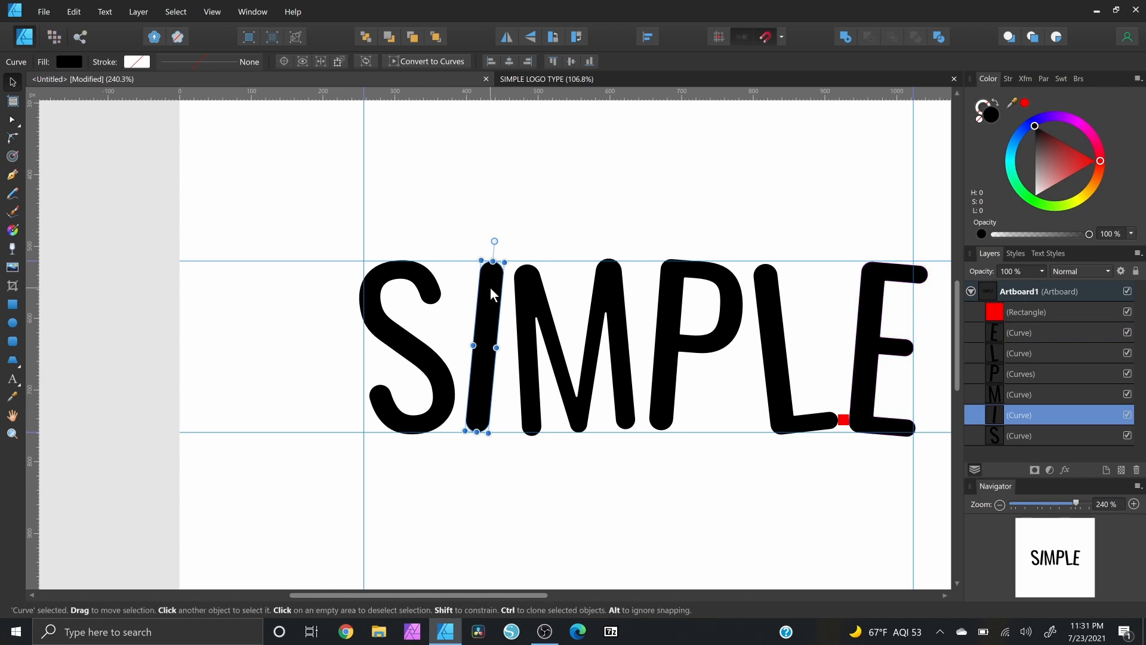
key("a")
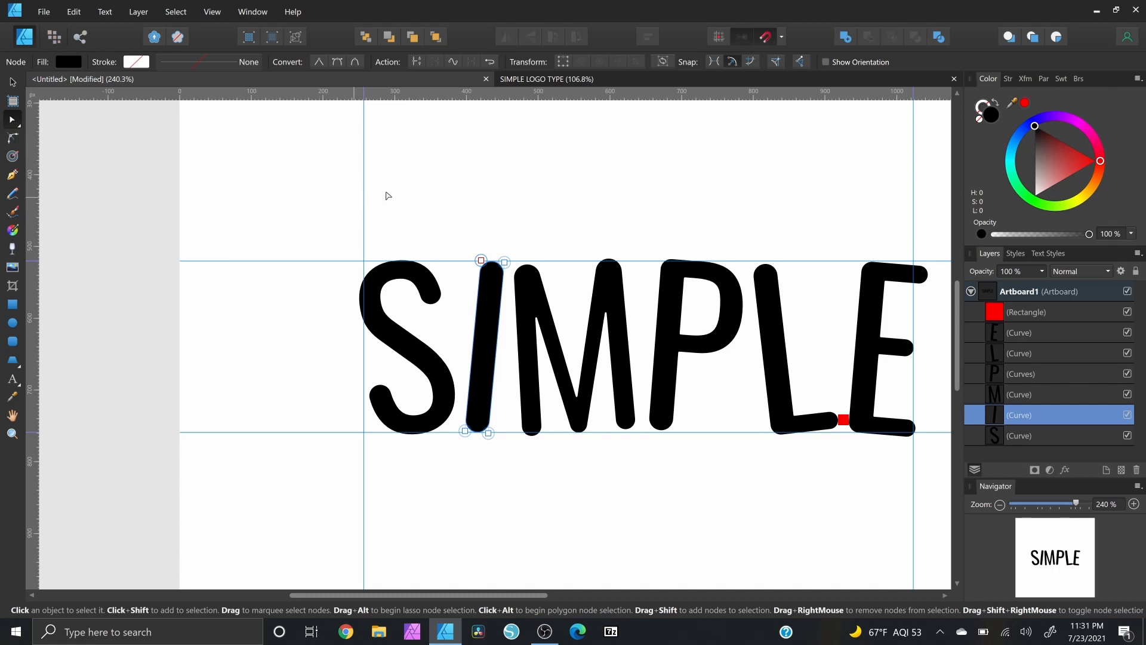
left_click_drag(487, 270, 514, 279)
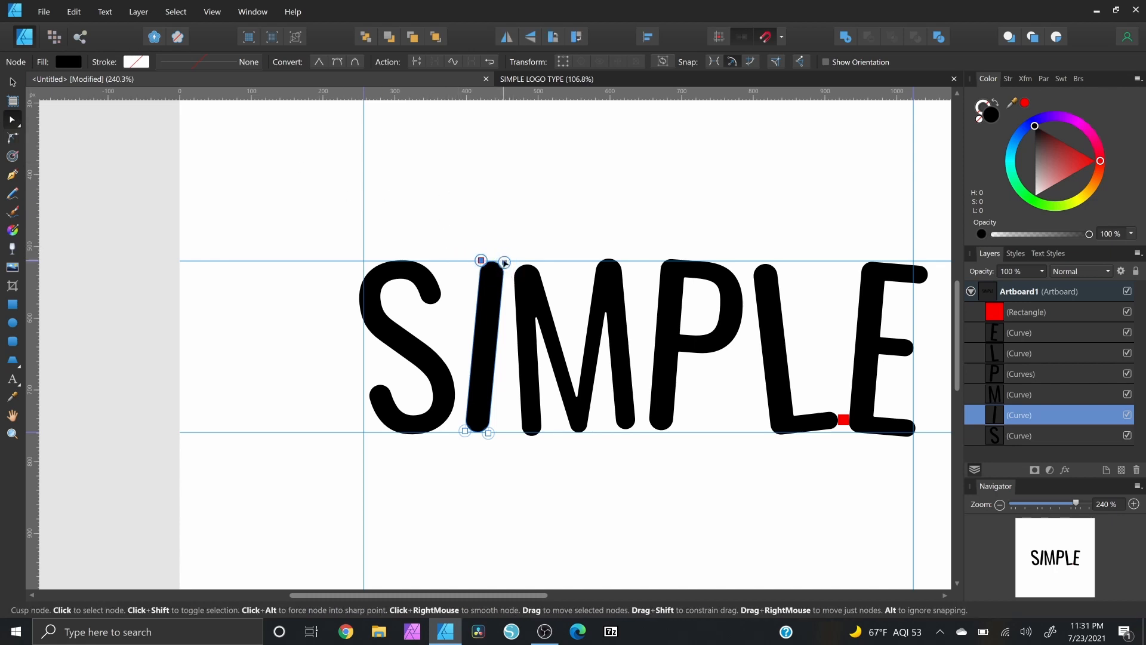
left_click_drag(505, 267, 501, 296)
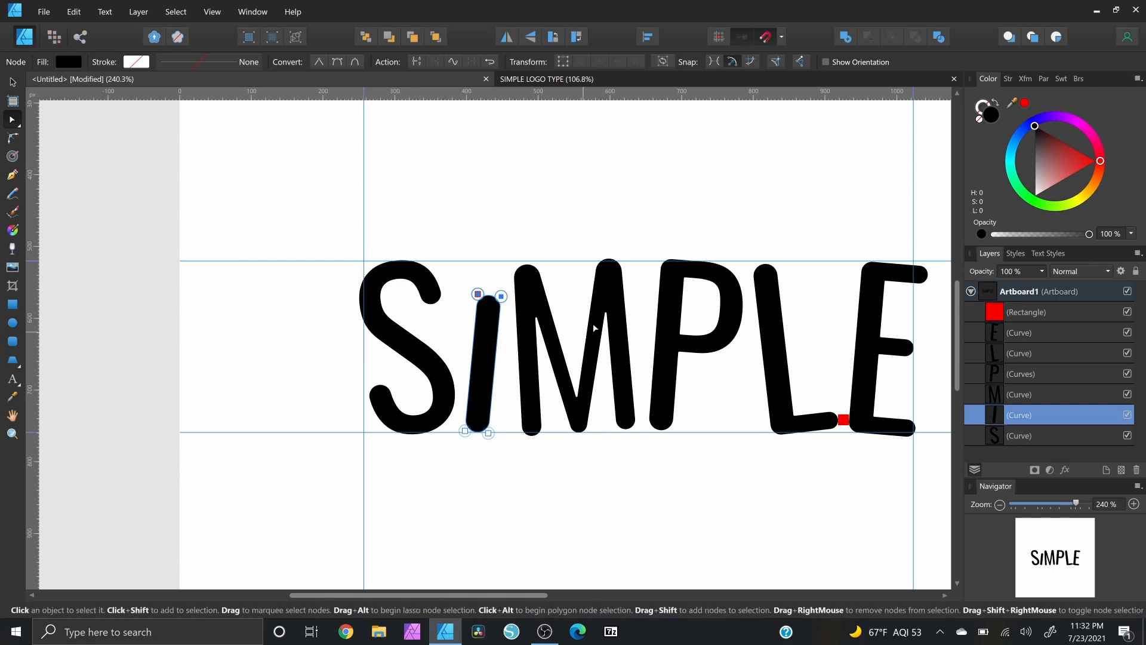
- Shorten the P by moving its bowl and top nodes down along the stem, leaving the foot nodes in place
left_click(701, 279)
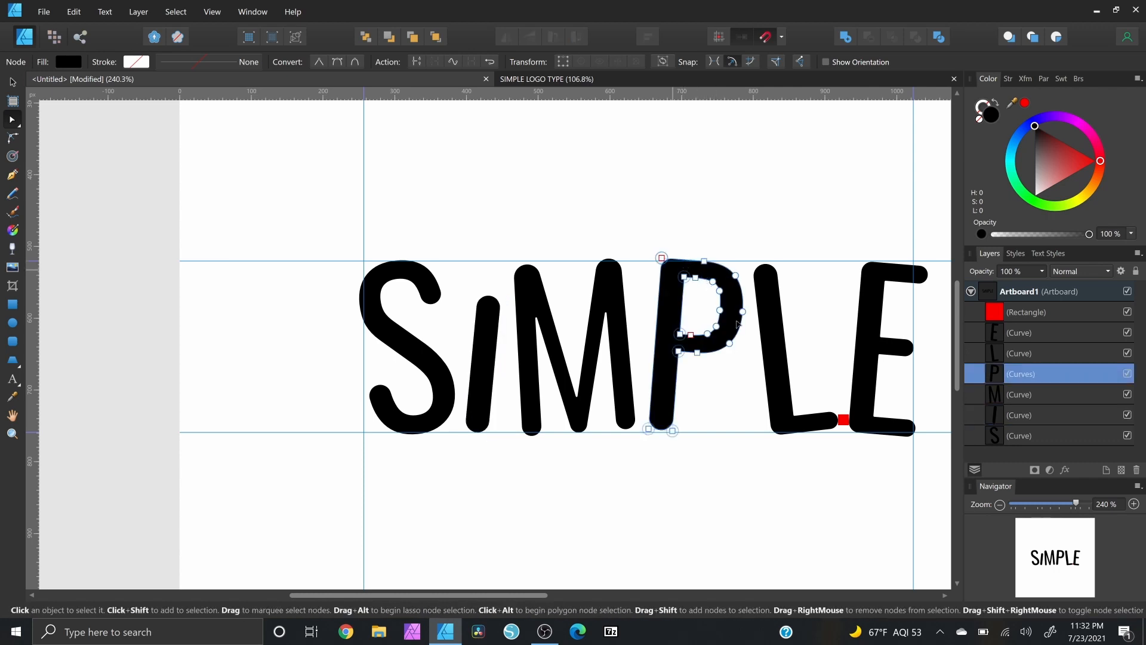
key("ctrl+plus")
scroll(587, 342, "right", 2)
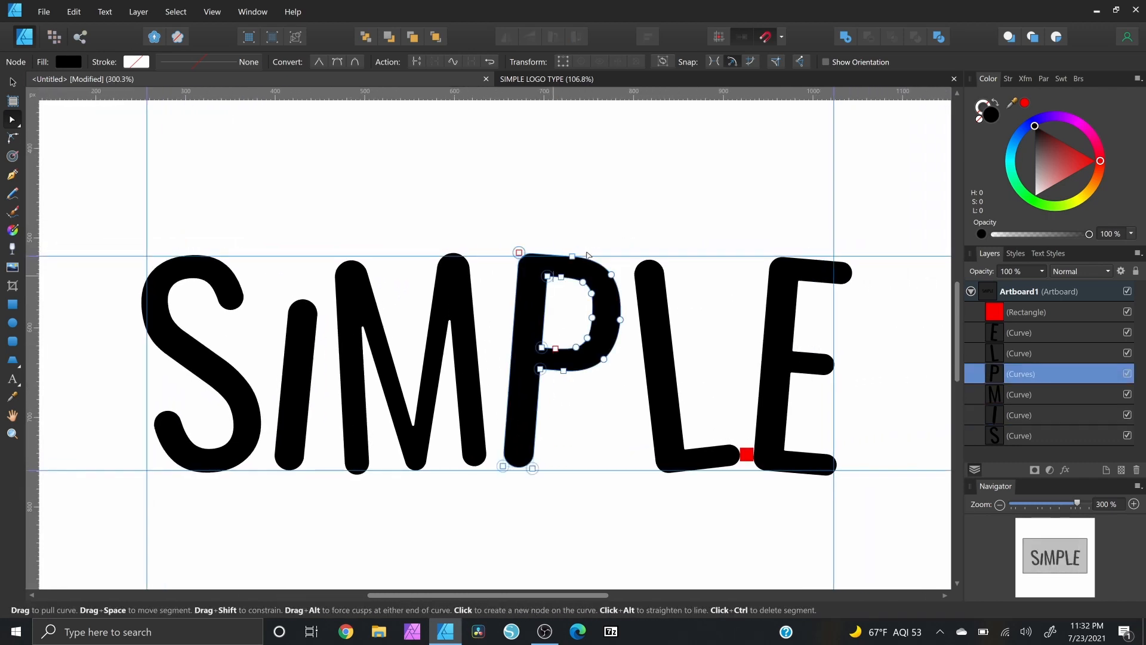
left_click_drag(485, 234, 630, 400)
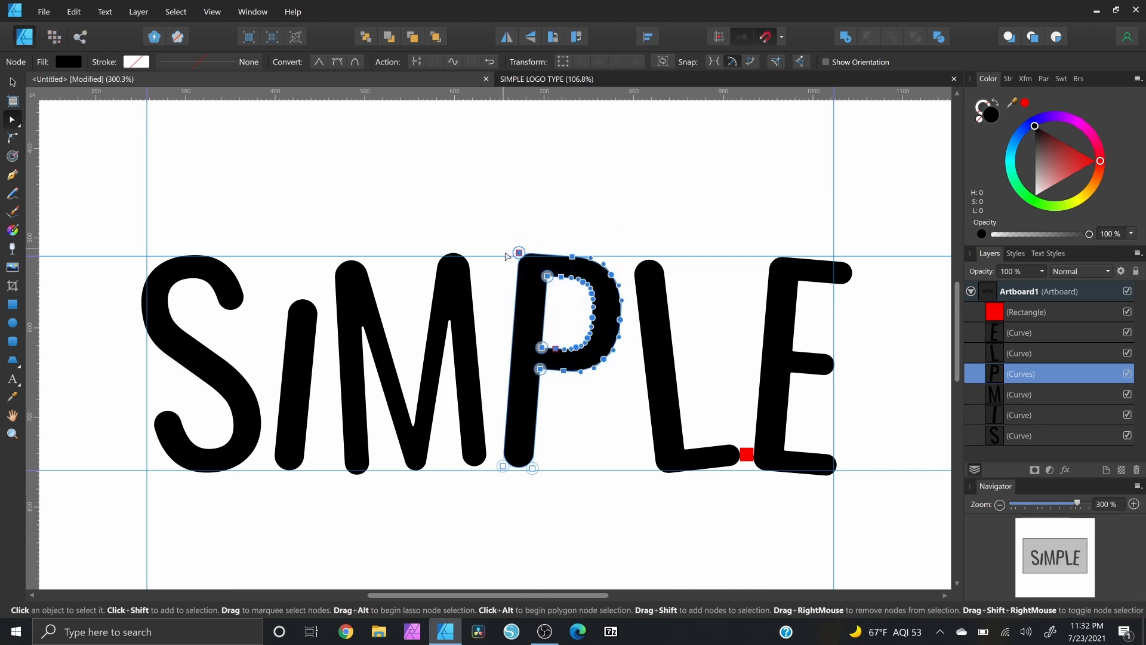
left_click_drag(520, 254, 515, 300)
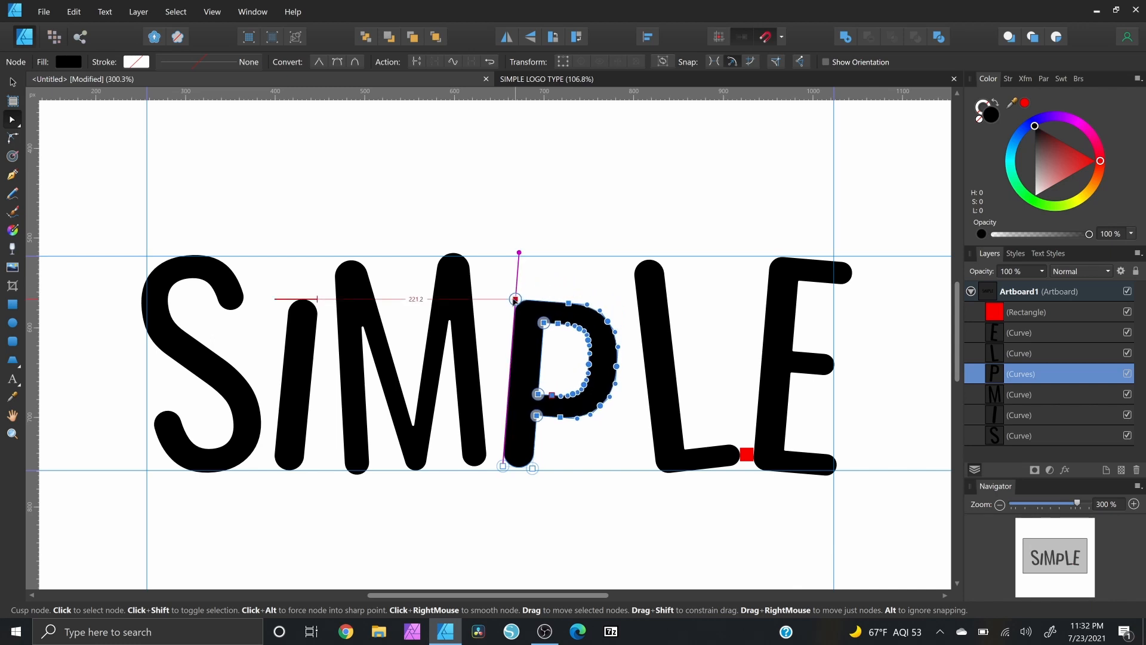
left_click_drag(514, 299, 515, 290)
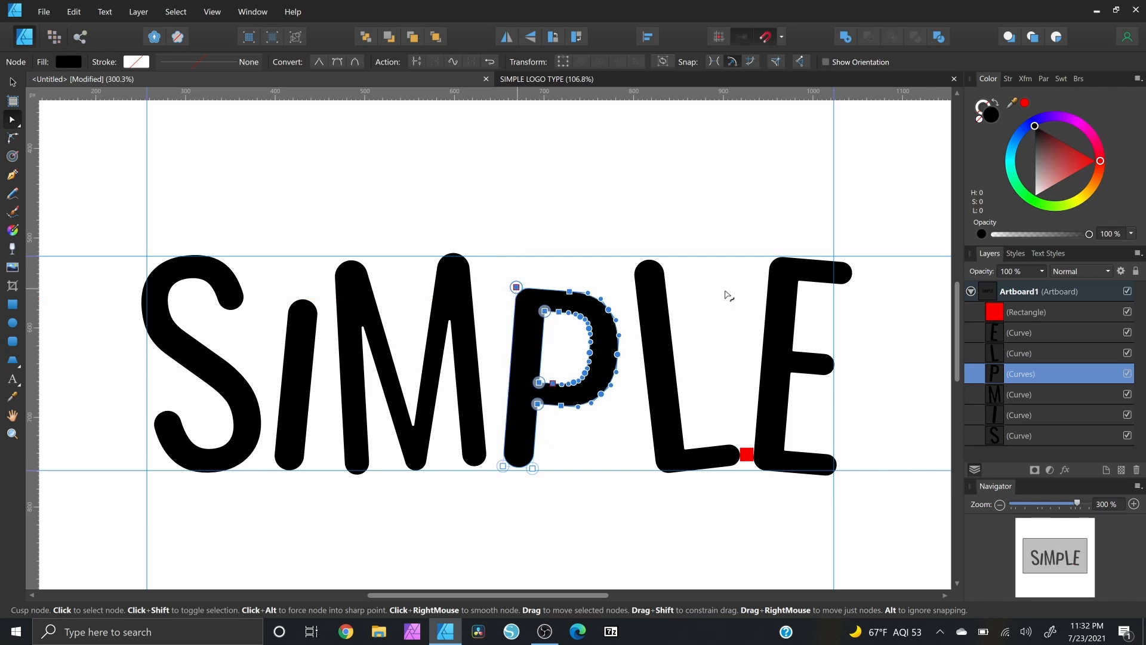
- Lower the E's top and middle arms slightly by moving their nodes down together, keeping the base nodes in place
left_click_drag(653, 299, 593, 278)
scroll(593, 277, "down", 1)
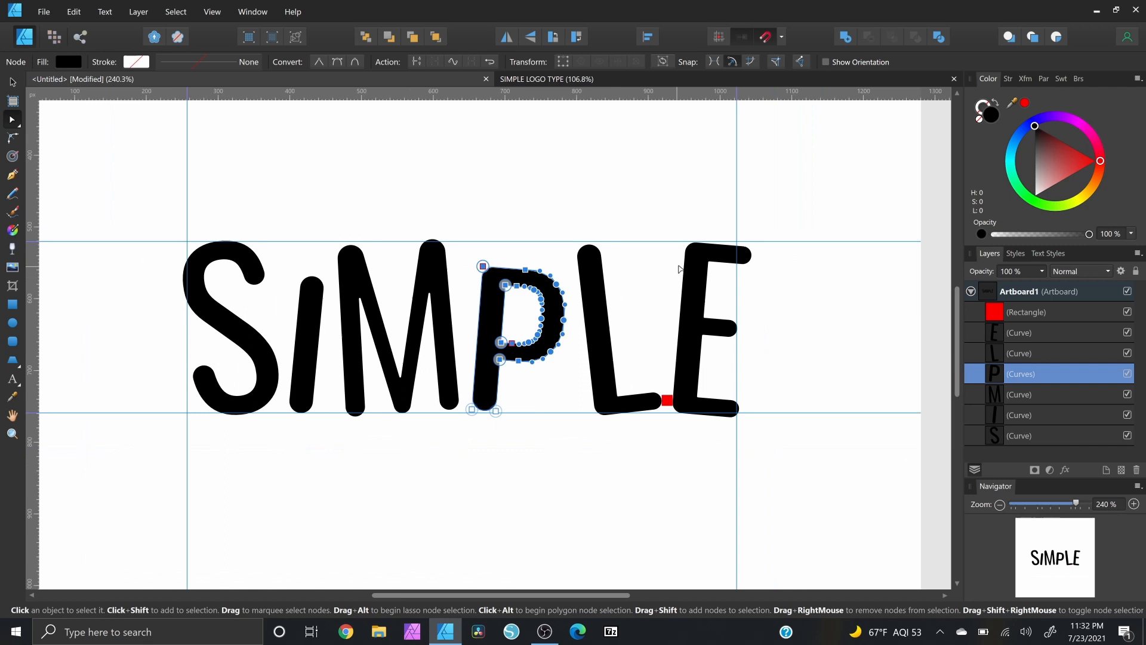
left_click(703, 277)
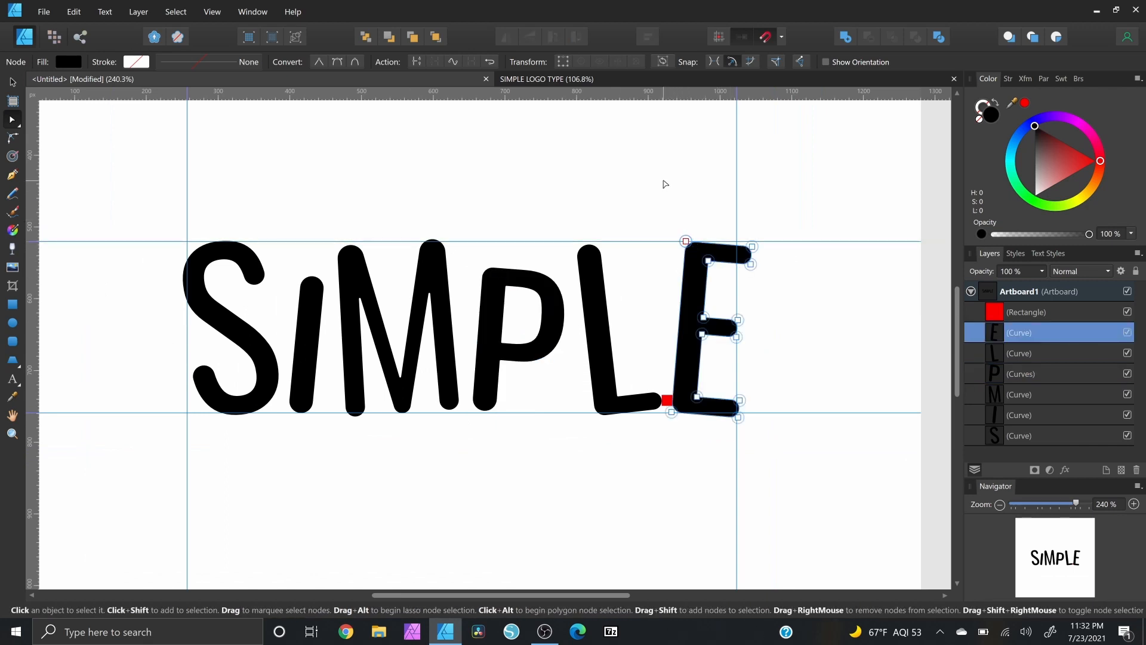
left_click_drag(622, 210, 794, 353)
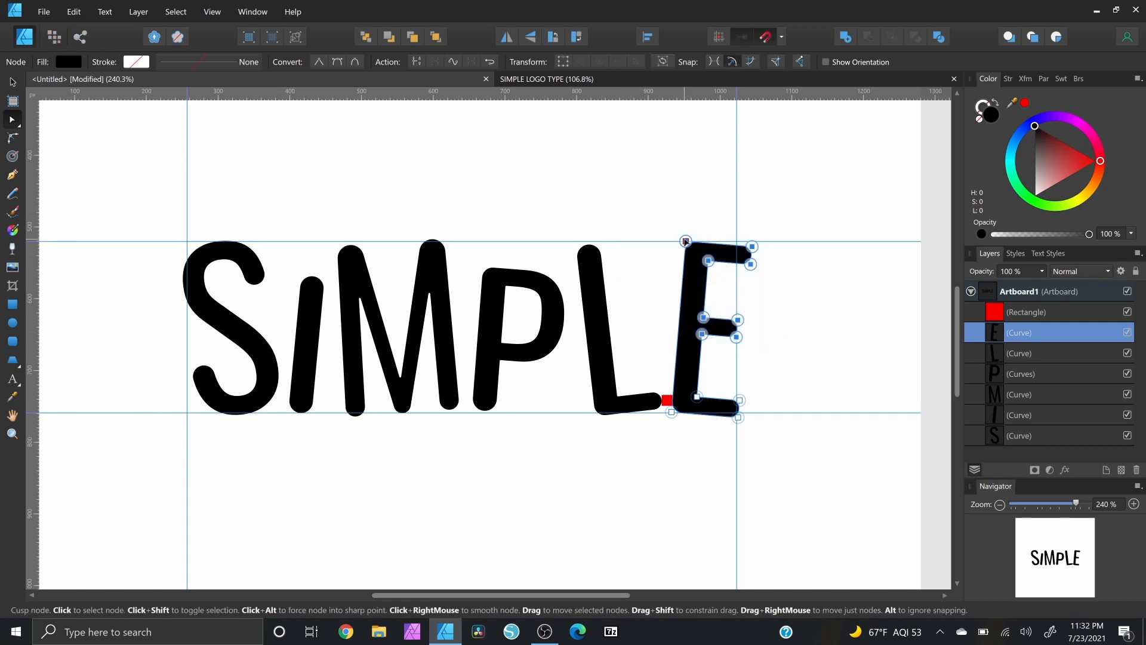
left_click_drag(686, 246, 686, 255)
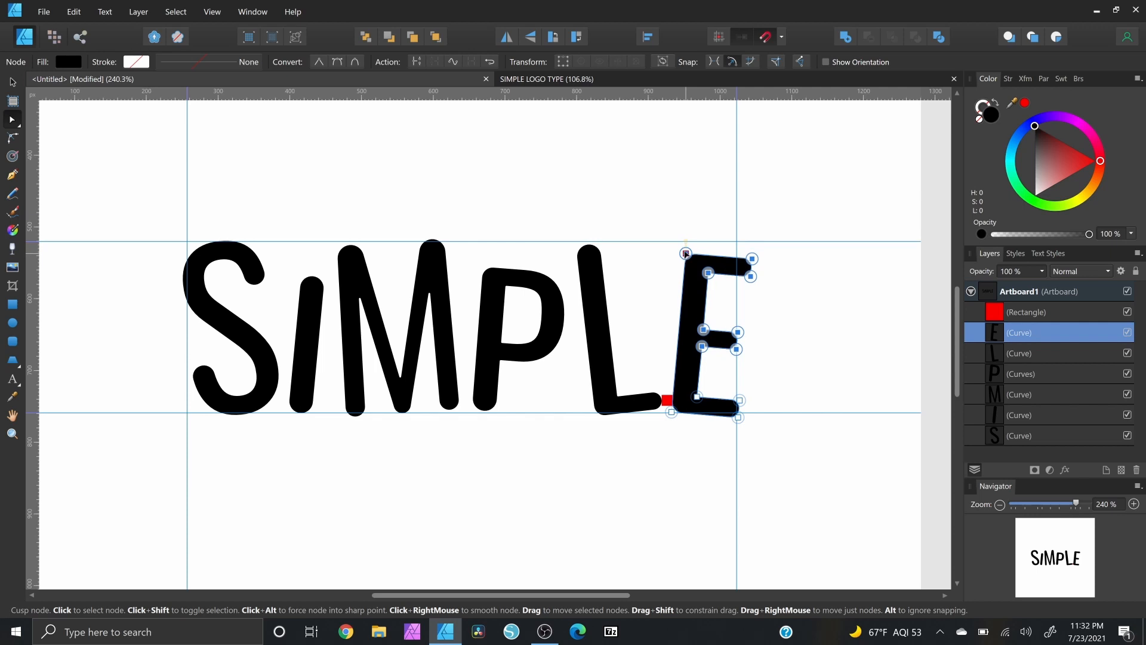
- Shorten the M slightly by moving its four top nodes and two inner upper nodes down together, keeping the foot nodes in place
left_click(245, 357)
left_click_drag(245, 354, 325, 299)
scroll(327, 313, "down", 3)
scroll(326, 298, "up", 3)
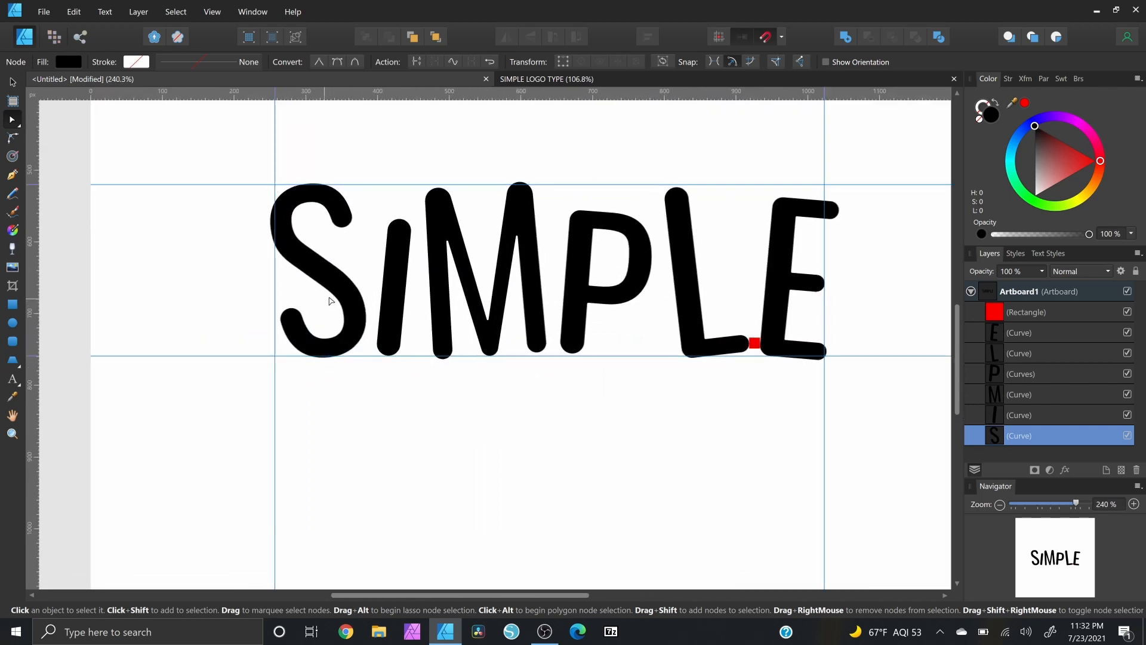
scroll(330, 300, "up", 1)
left_click(438, 242)
left_click_drag(386, 190, 544, 265)
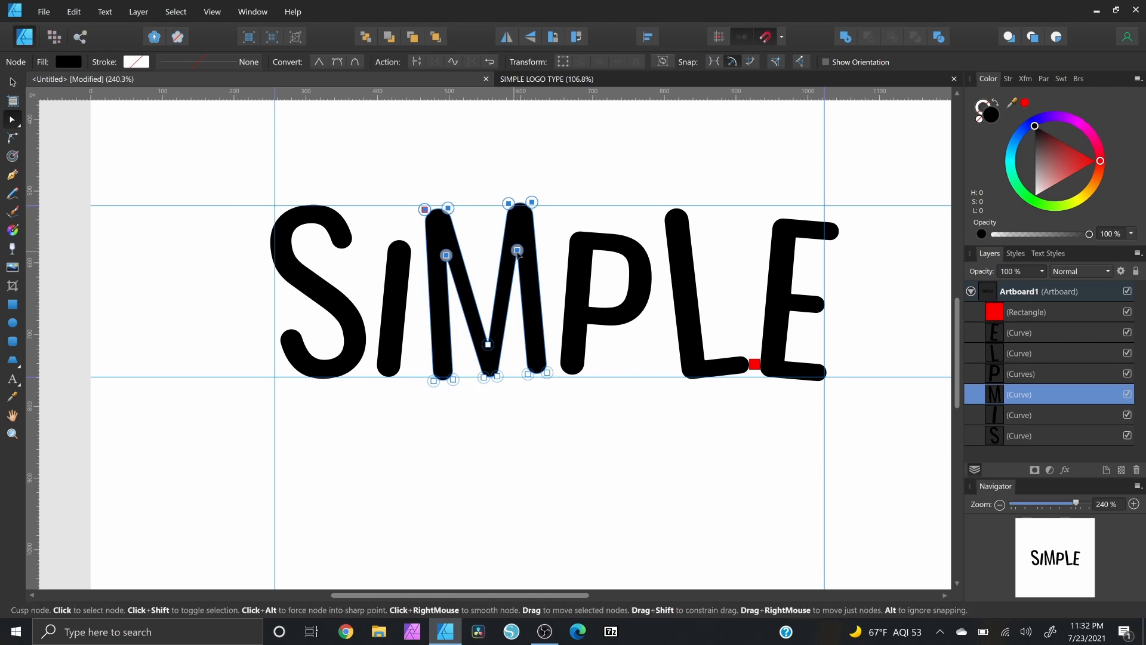
key("Down")
key("Down")
key("Down")
key("Down")
key("Down")
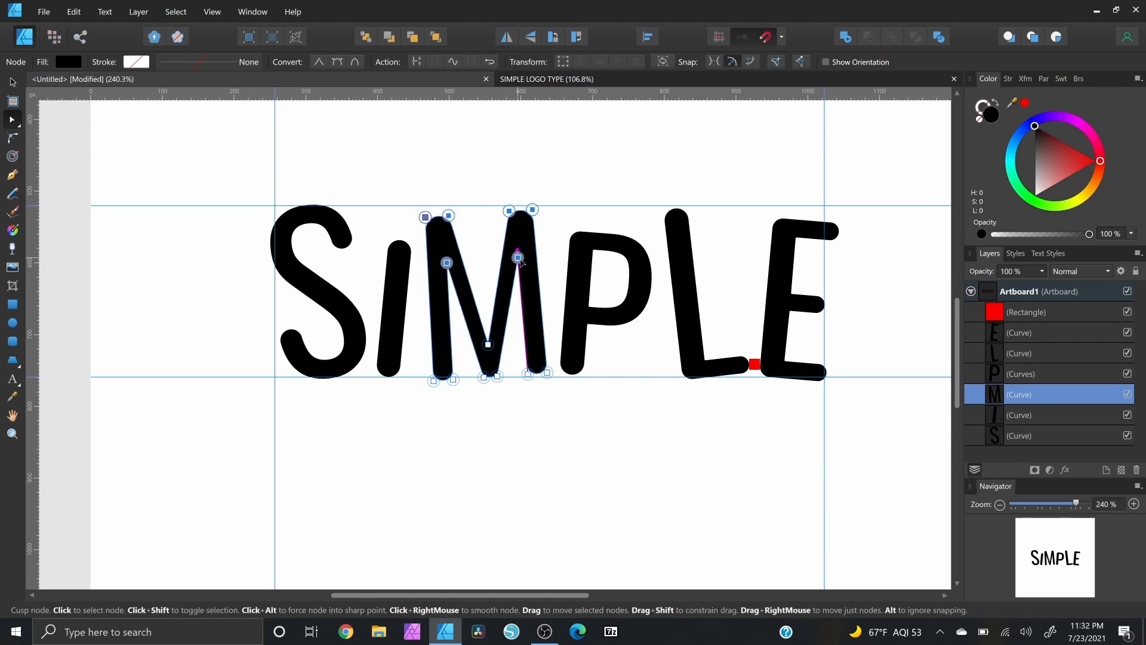
- Lower the top of the L's stem very slightly by moving its two upper nodes down
left_click(682, 242)
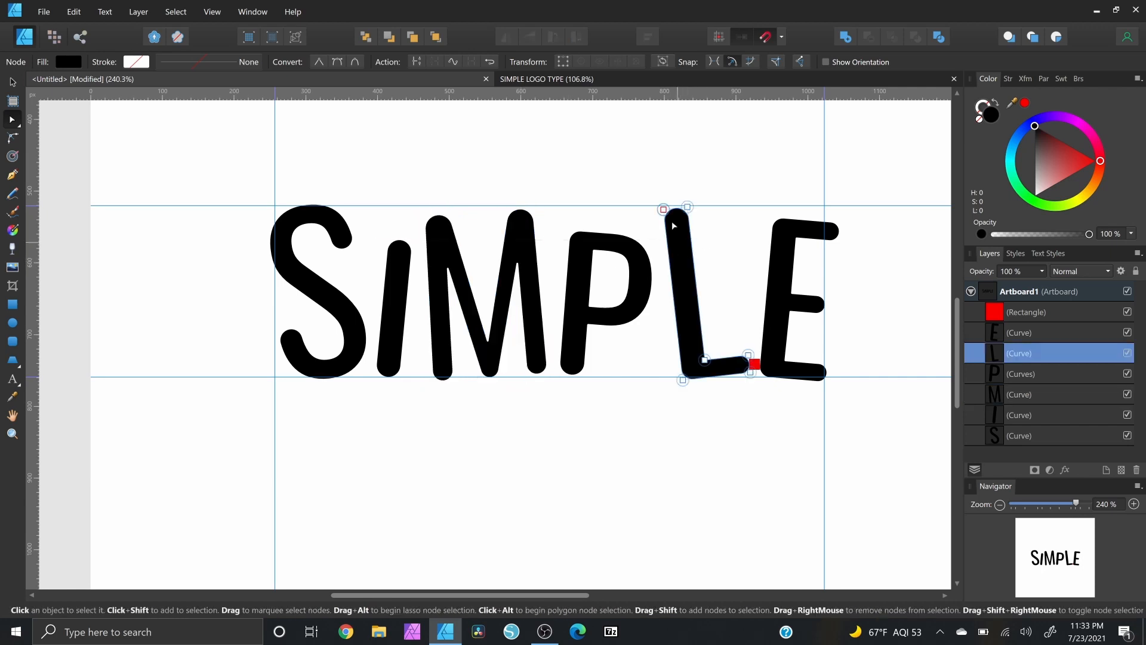
left_click_drag(629, 198, 686, 210)
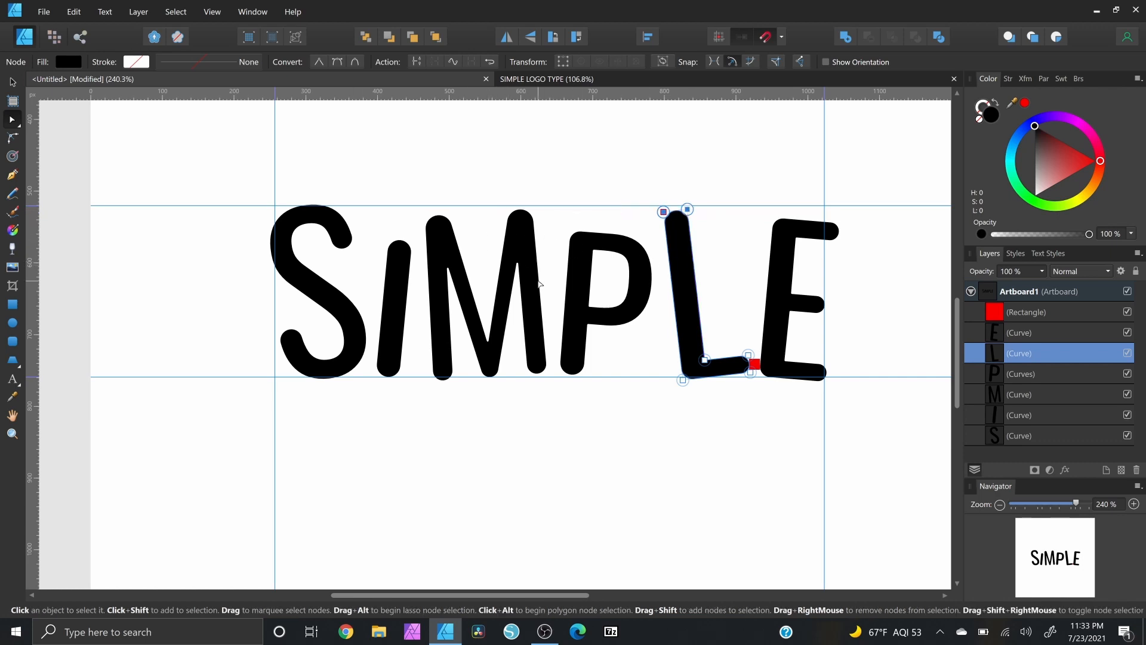
left_click(322, 222)
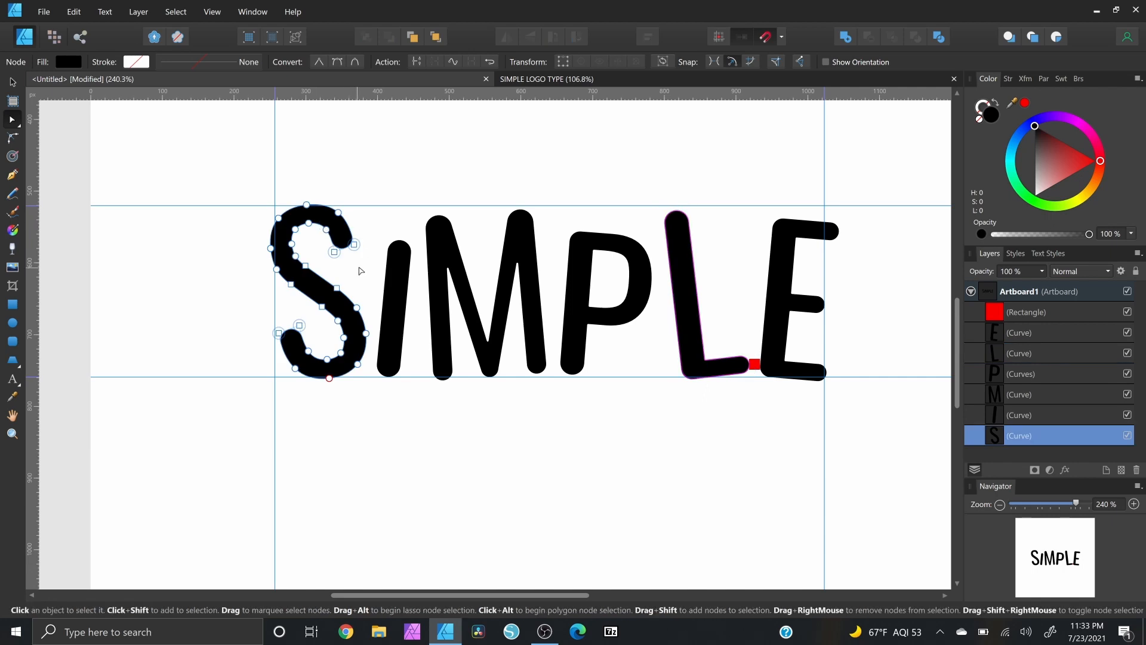
scroll(329, 326, "up", 1)
scroll(376, 264, "up", 1)
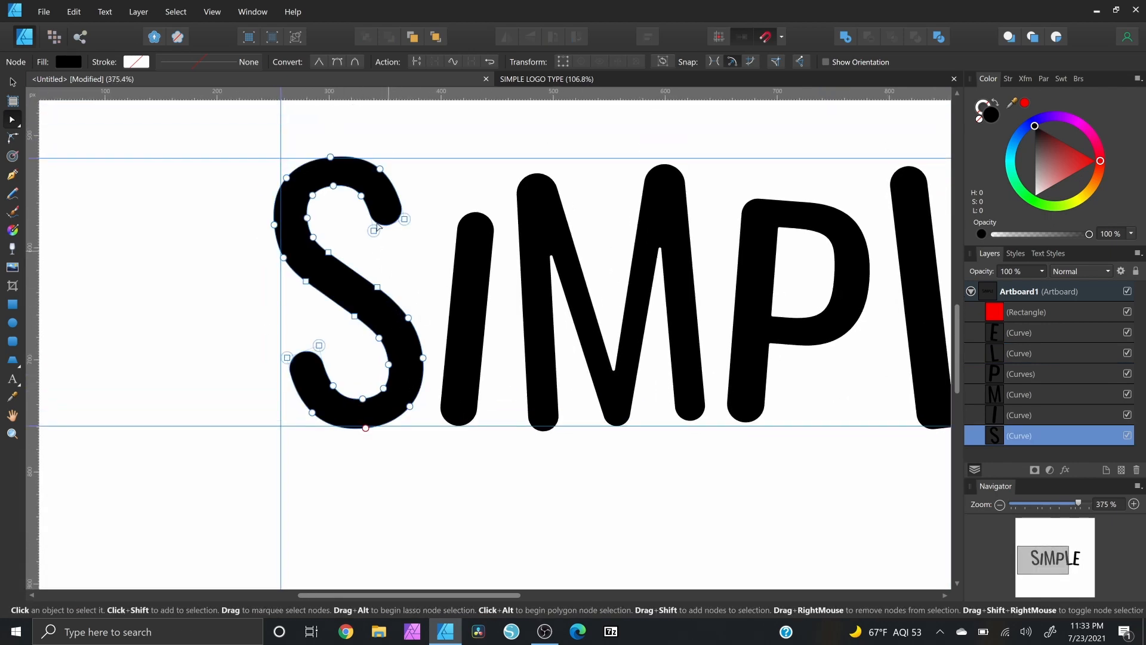
scroll(368, 292, "down", 2)
left_click_drag(430, 266, 244, 301)
- Raise the E's top and middle arms together by moving their nodes up to the upper guide, keeping the base in place
left_click(648, 300)
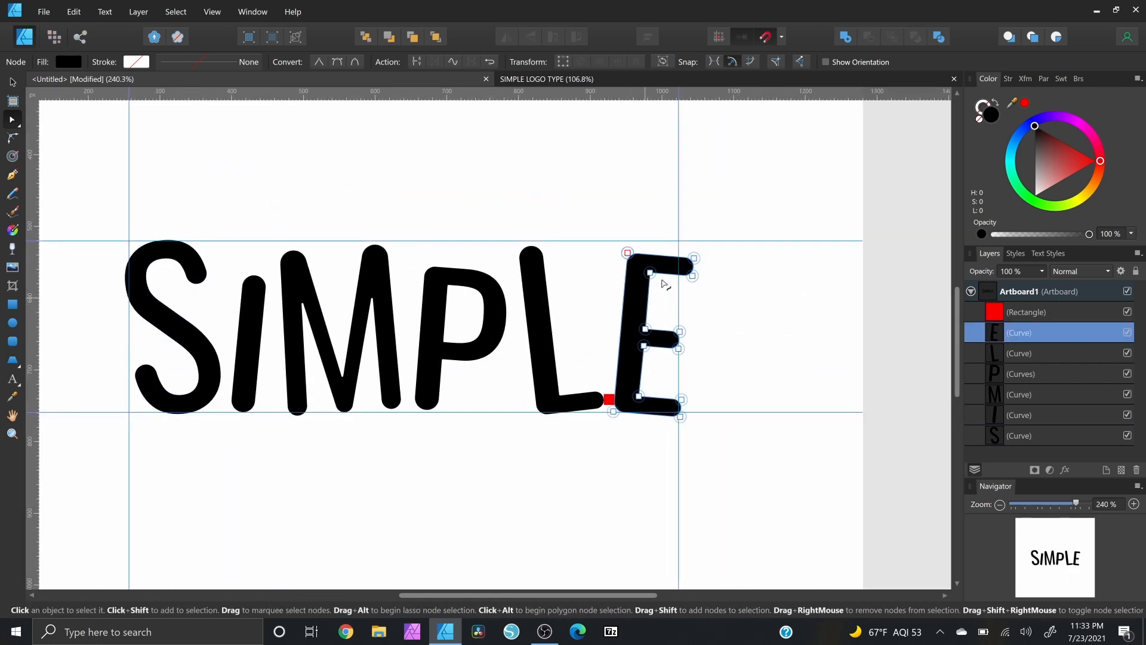
left_click_drag(611, 241, 708, 370)
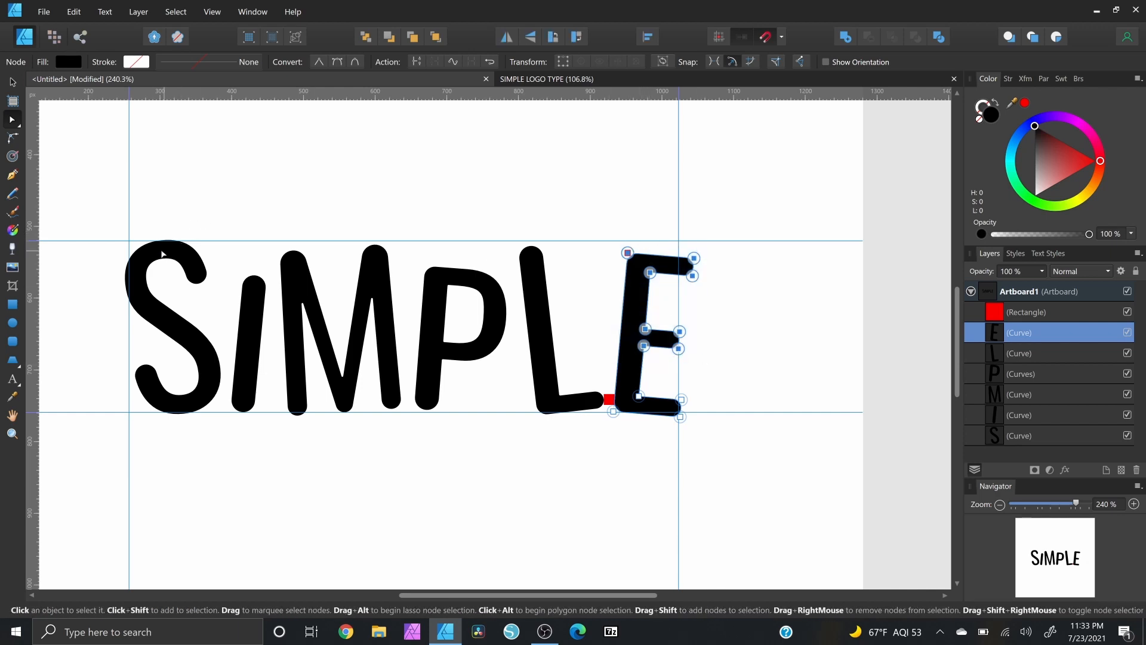
left_click_drag(630, 252, 631, 242)
scroll(655, 268, "down", 5)
scroll(714, 276, "up", 3)
- Lower the E's middle arm slightly by moving only its four nodes down
left_click(641, 338)
left_click_drag(589, 306, 719, 380)
left_click_drag(675, 337, 675, 340)
left_click(718, 330)
scroll(719, 330, "down", 5)
- Delete the red spacing square from the artboard
left_click(1104, 336)
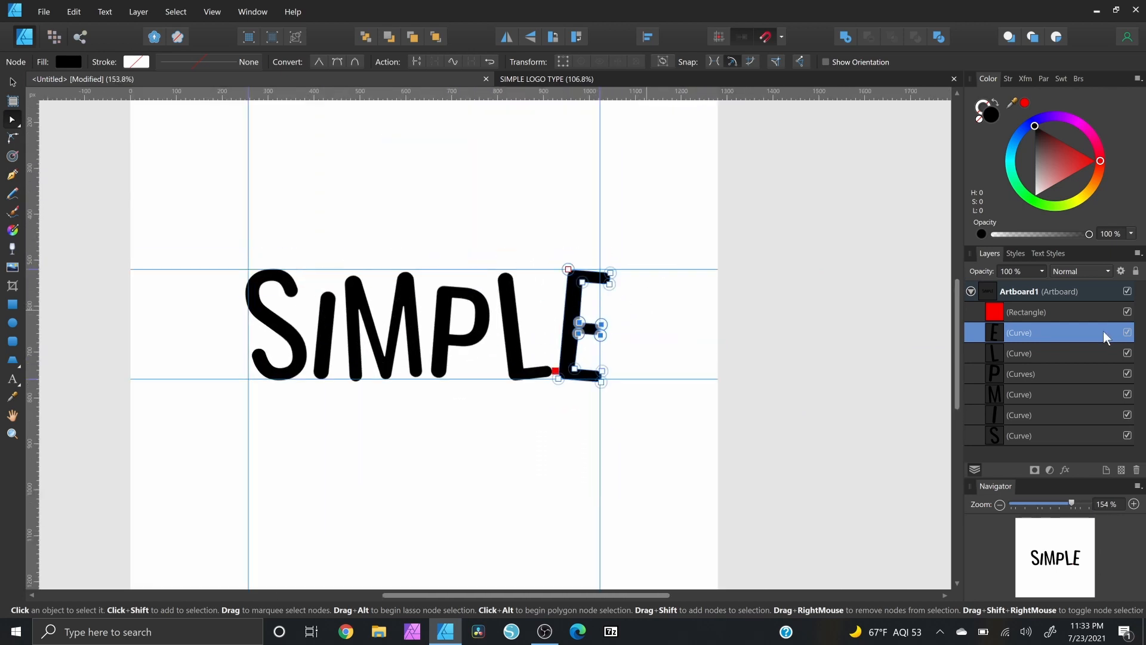
left_click(1040, 312)
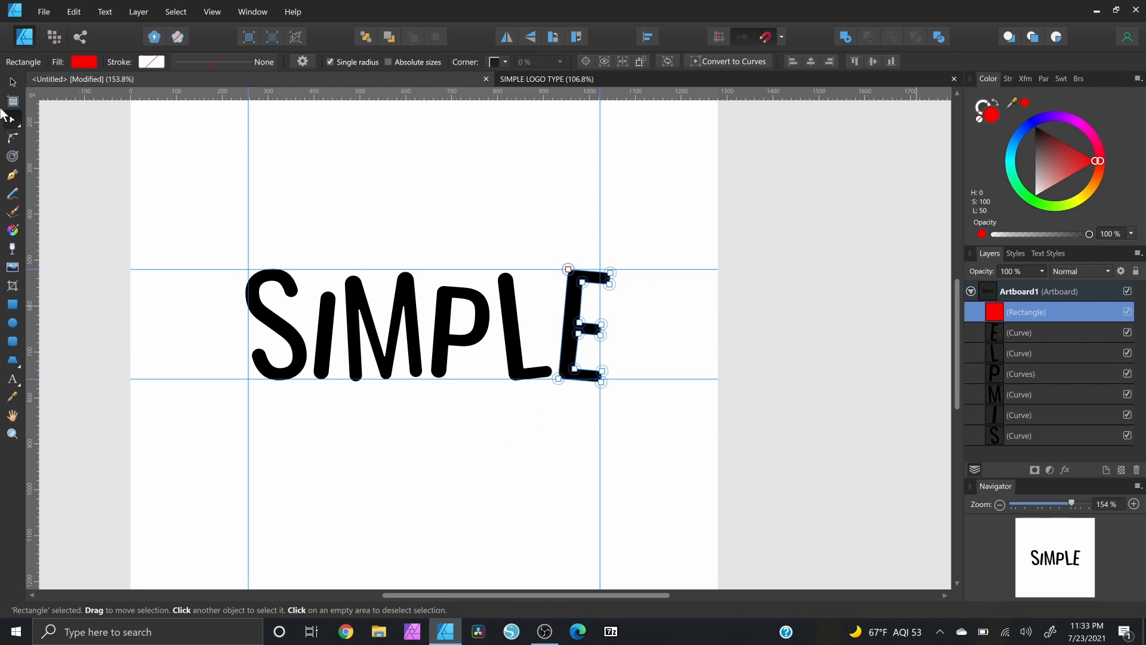
key("Delete")
key("v")
scroll(375, 386, "down", 4)
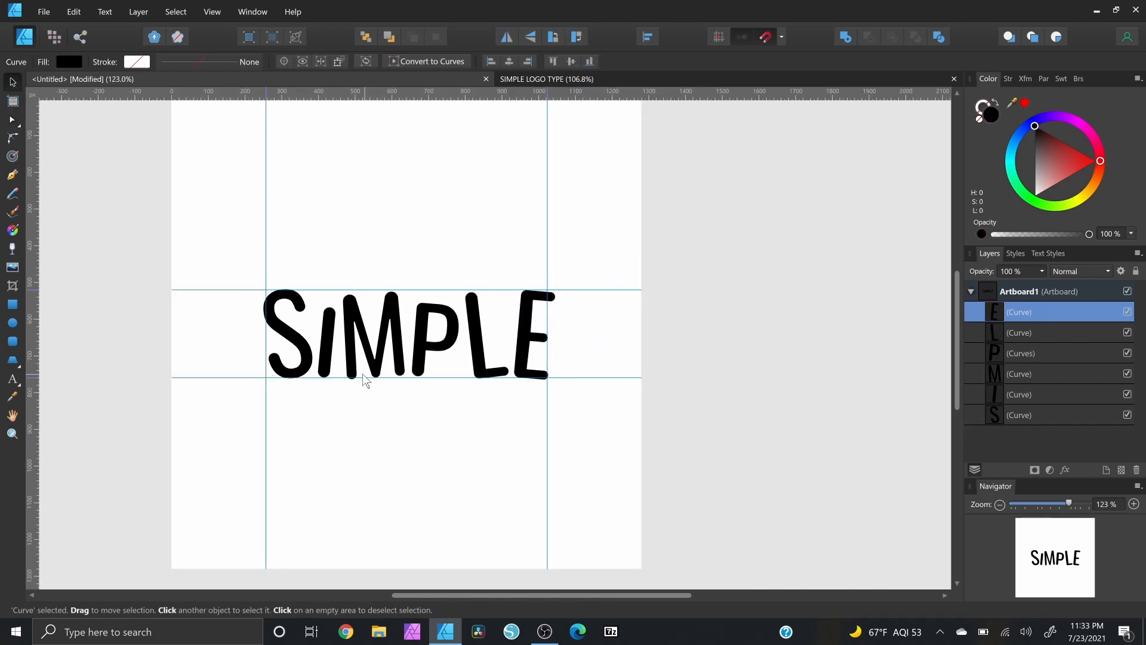
- Merge all six letter curves of SIMPLE into a single shape with the Add operation
left_click(469, 477)
left_click_drag(270, 241, 620, 463)
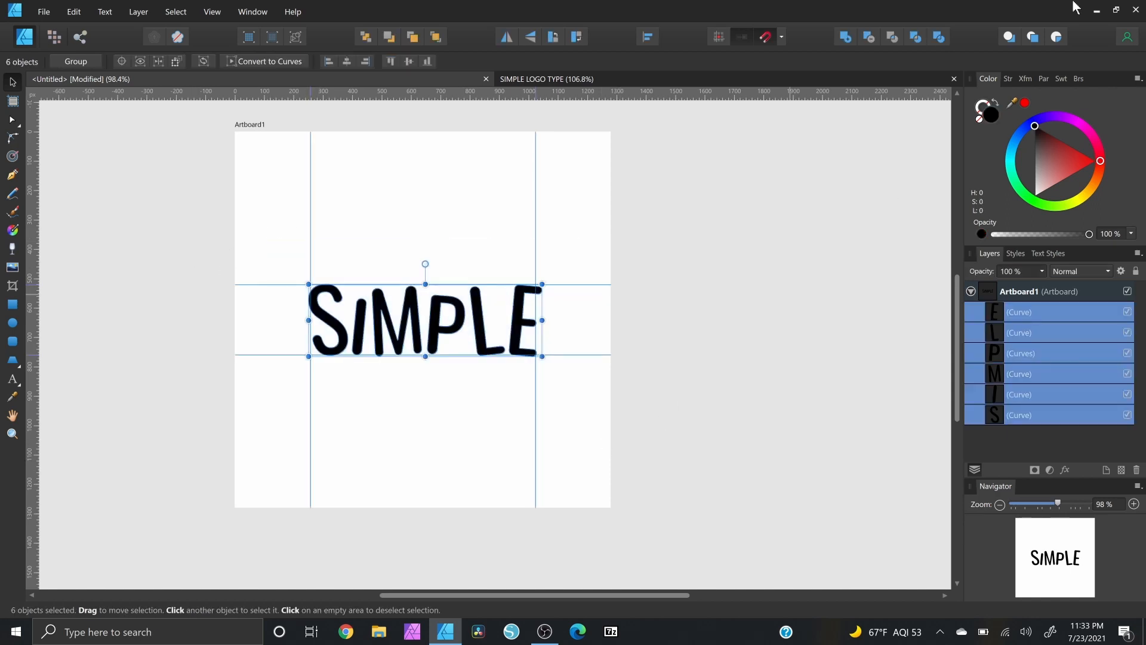
left_click(845, 37)
- Center the merged SIMPLE lettering horizontally and vertically on the artboard
mouse_move(438, 352)
left_mouse_down()
mouse_move(631, 405)
mouse_move(580, 379)
mouse_move(405, 363)
mouse_move(455, 376)
mouse_move(435, 322)
mouse_move(440, 340)
left_mouse_up()
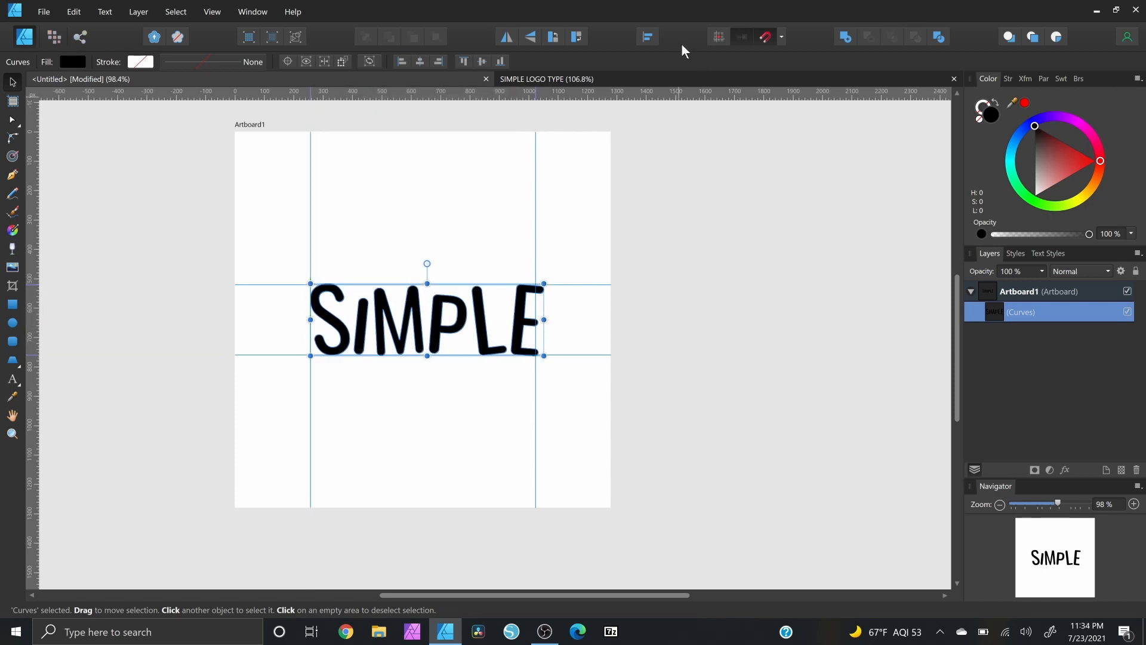
left_click(648, 37)
left_click(674, 80)
left_click(675, 146)
left_click(657, 202)
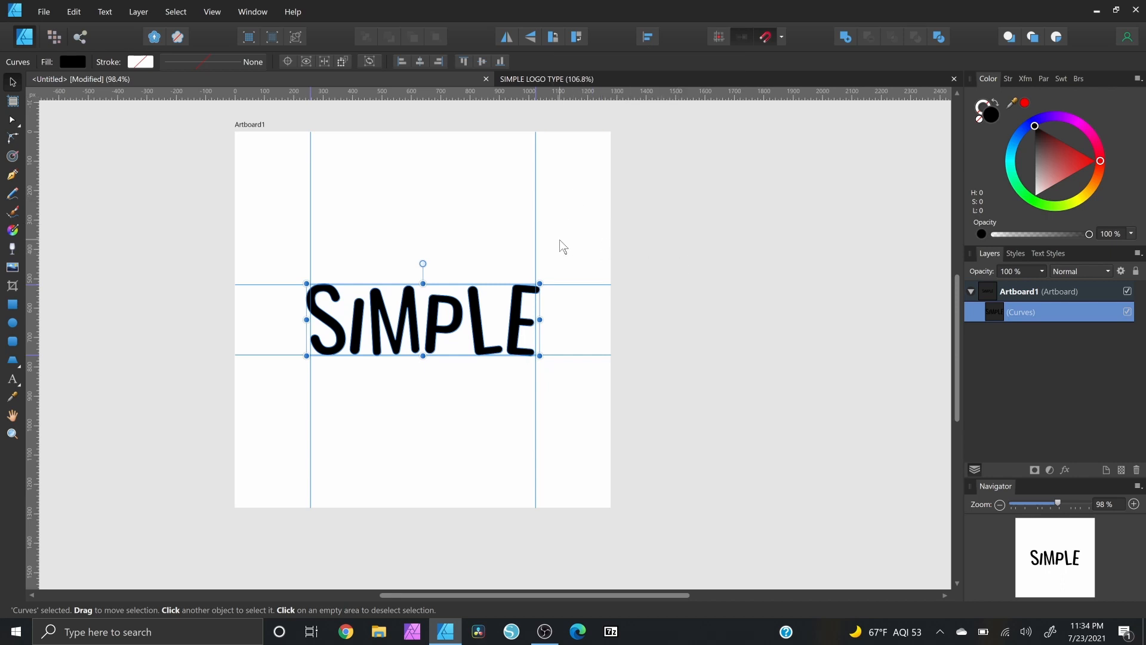
- Hide the guides to view the lettering on a clean artboard
left_click(214, 13)
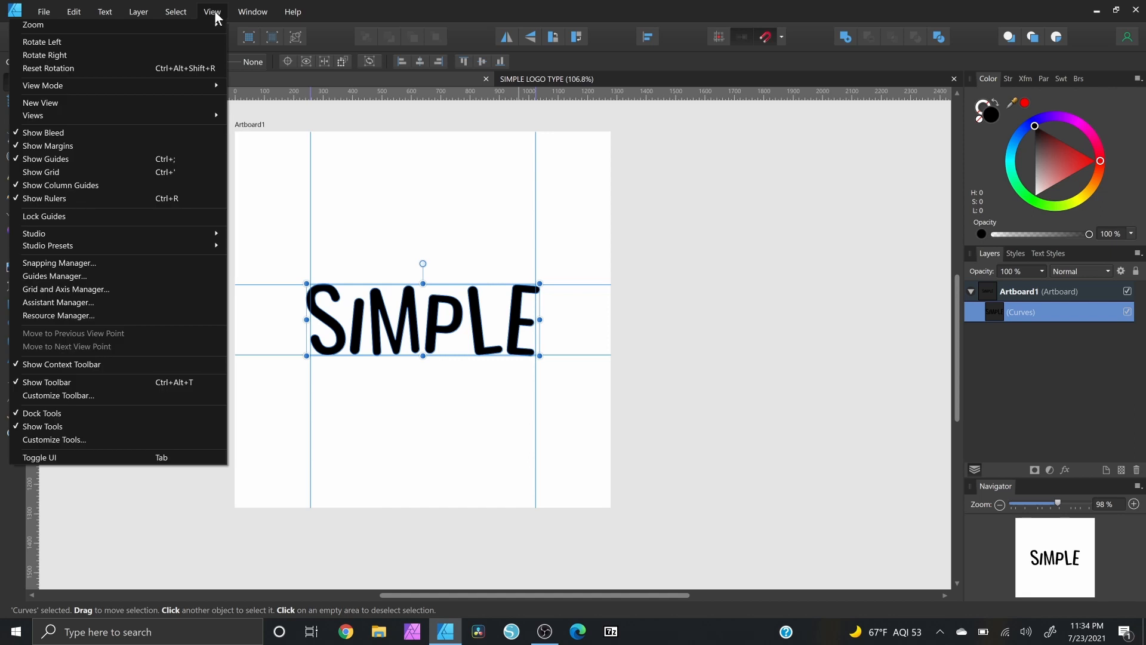
left_click(105, 159)
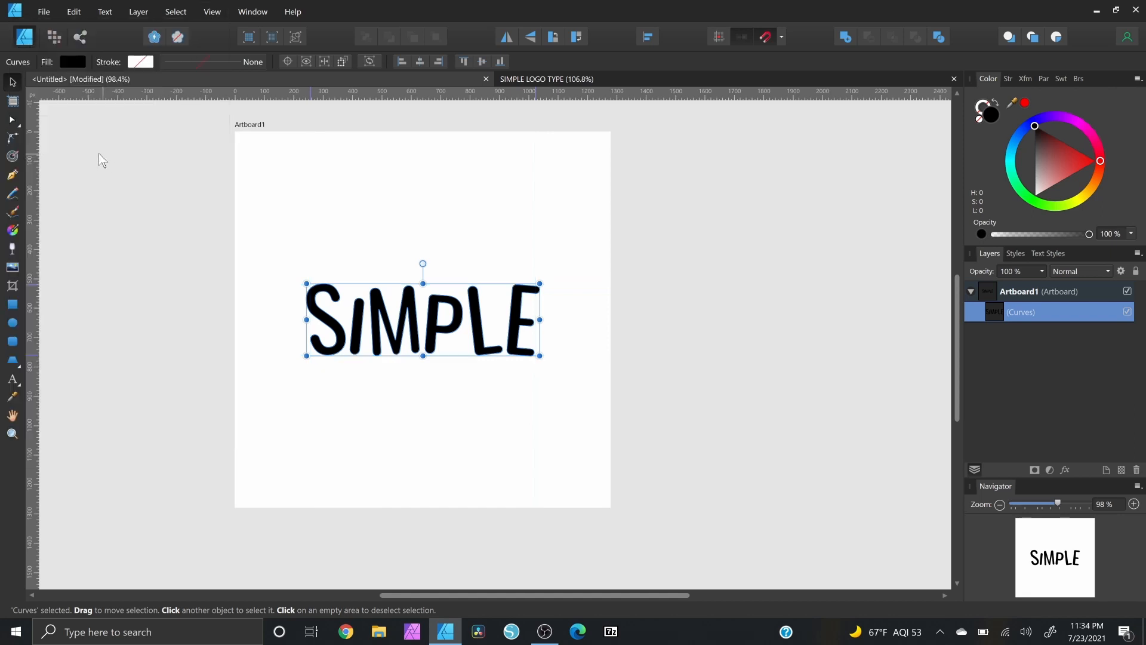
left_click_drag(372, 346, 475, 372)
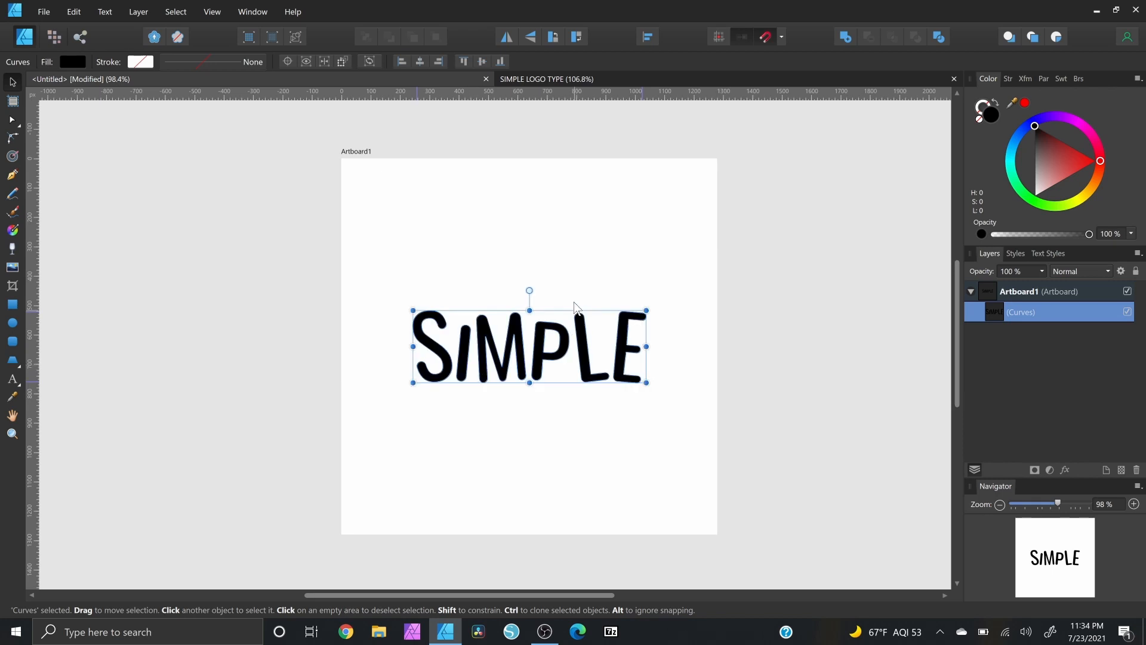
- Copy the white, crimson and yellow-orange swatch squares below LOGO 1 in the SIMPLE LOGO TYPE document
left_click(525, 79)
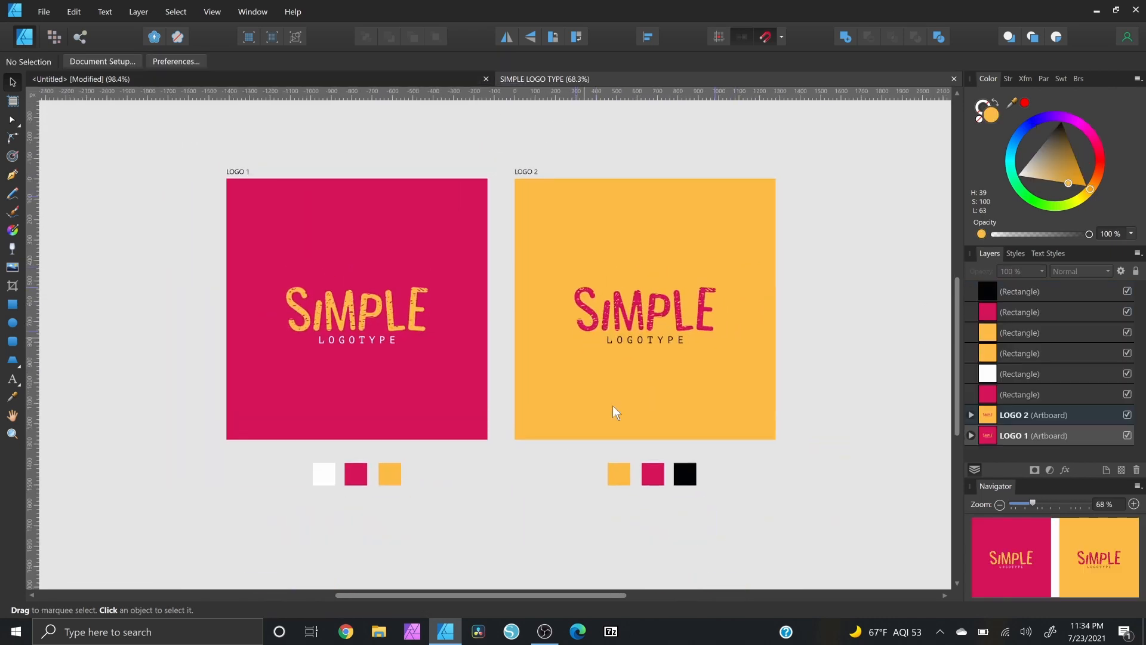
left_click(356, 474)
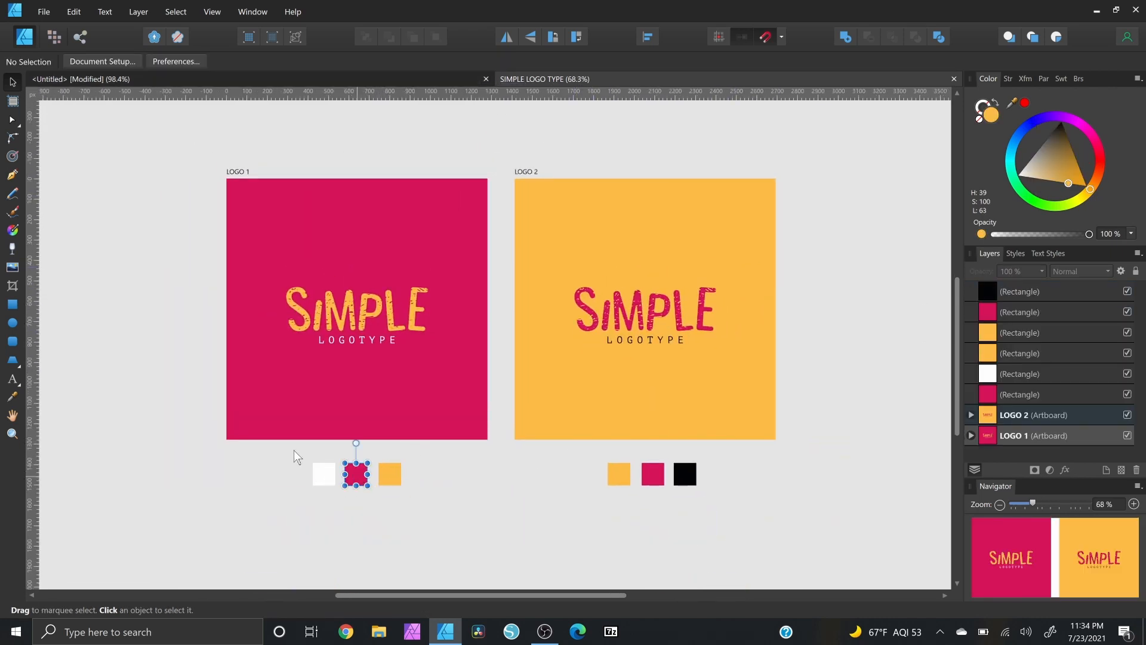
left_click_drag(288, 449, 449, 512)
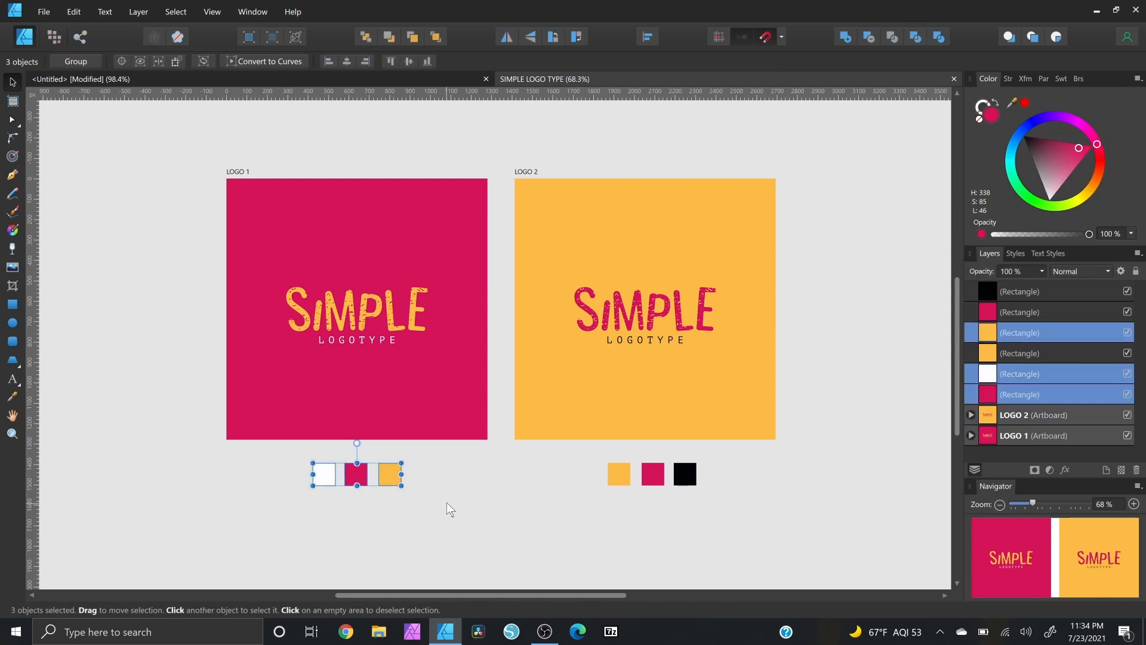
key("ctrl")
- Paste the three color swatches into the untitled logo document and place them beside the artboard, near its lower-left edge
left_click(391, 82)
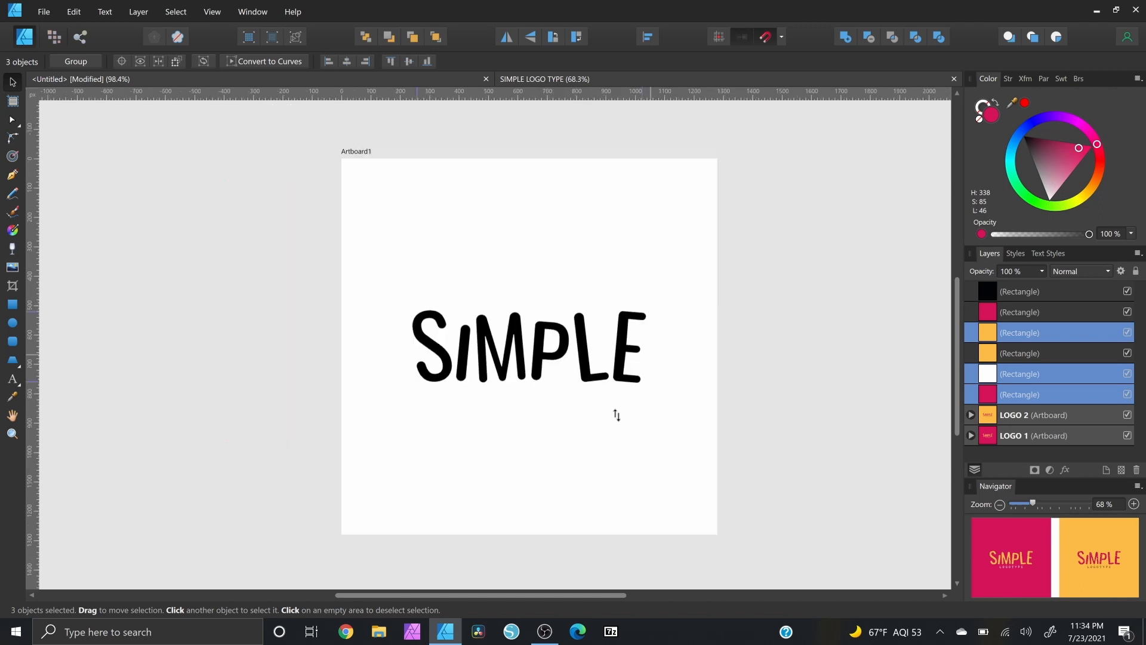
key("ctrl")
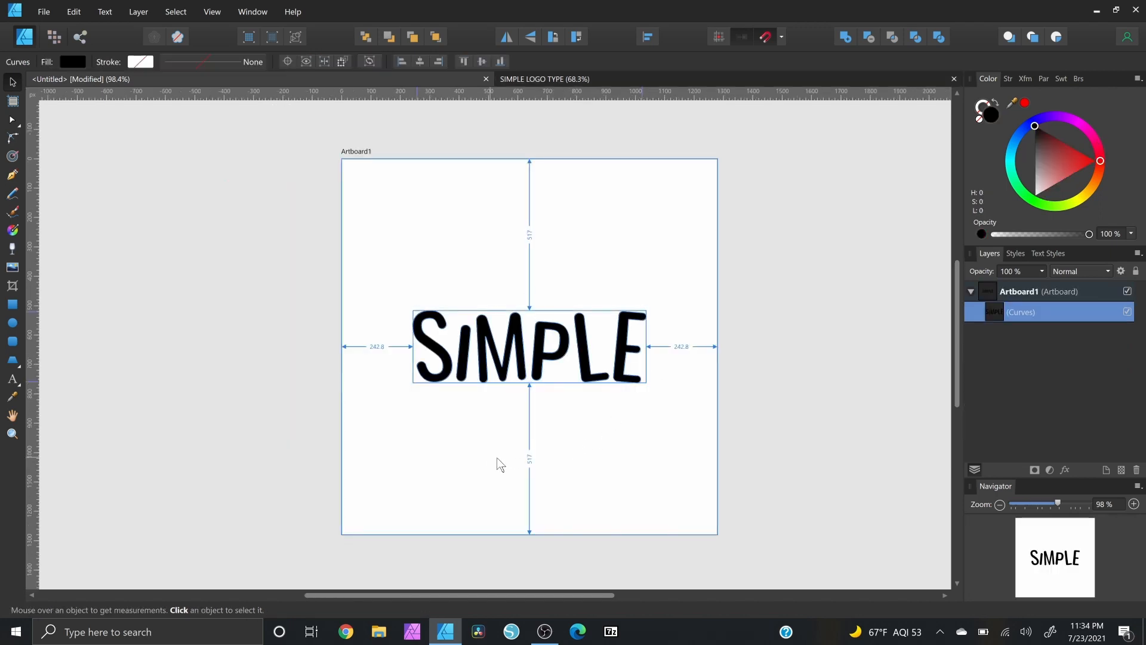
key("ctrl+v")
left_click_drag(525, 356, 263, 457)
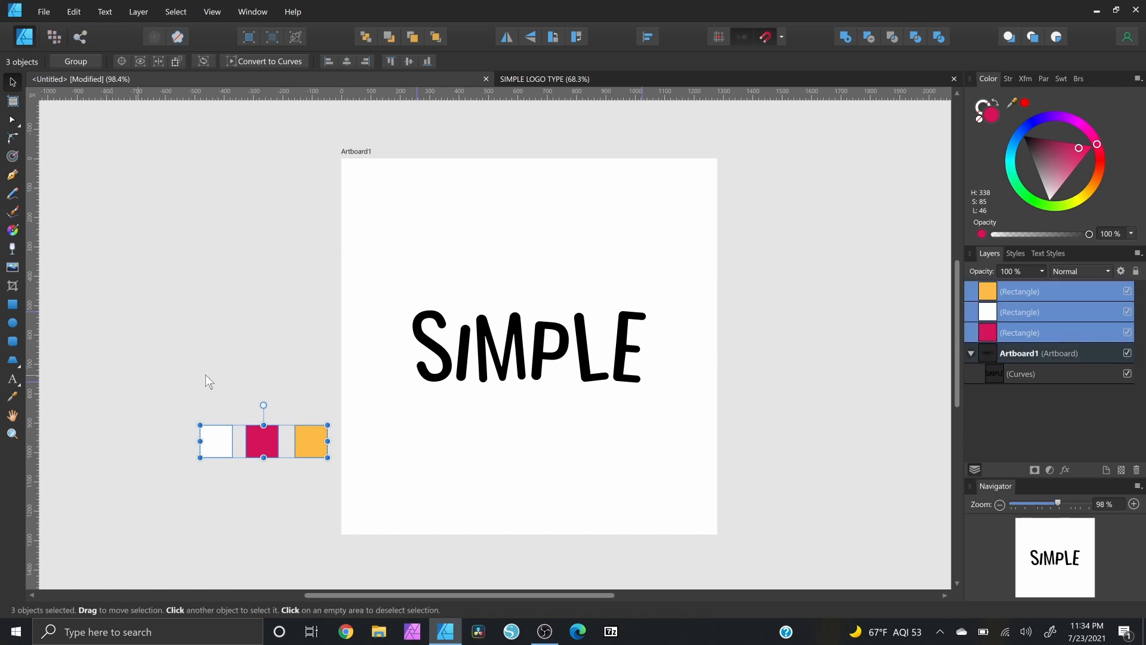
left_click_drag(299, 435, 252, 451)
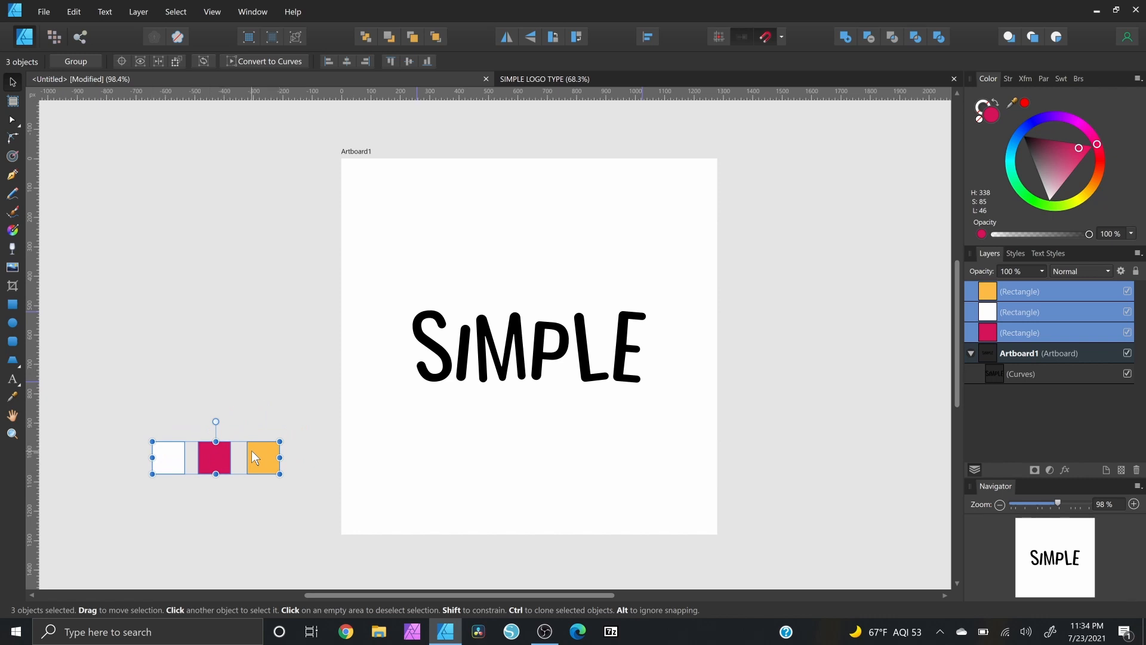
- Fill Artboard1 with the crimson sampled from the middle swatch using the Color Picker
left_click(379, 151)
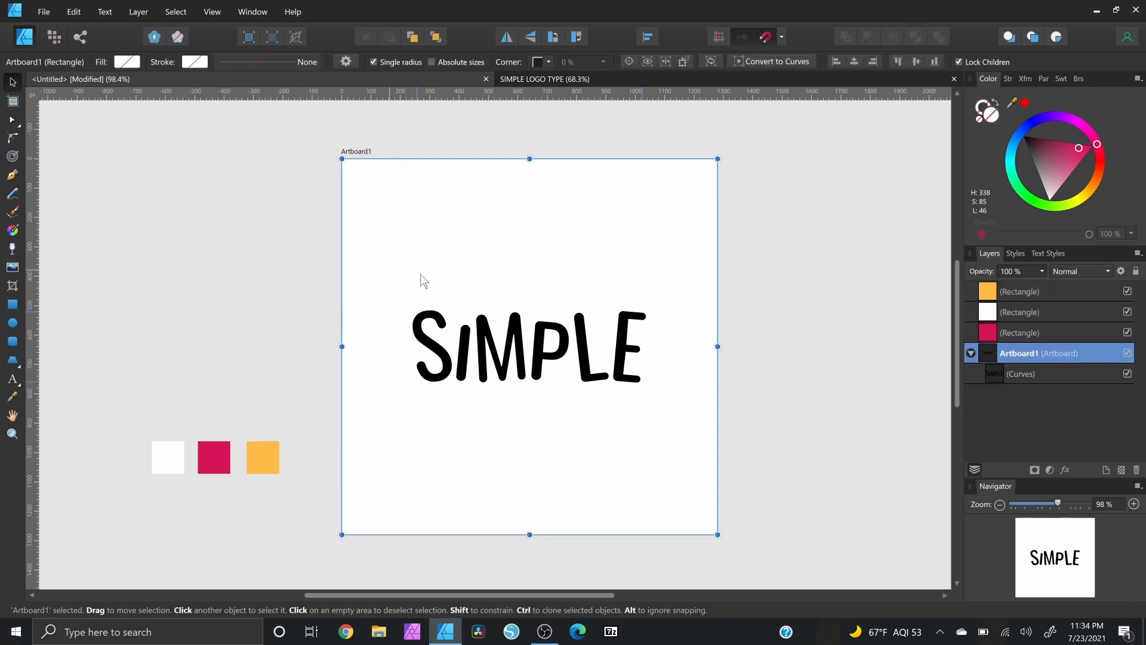
key("i")
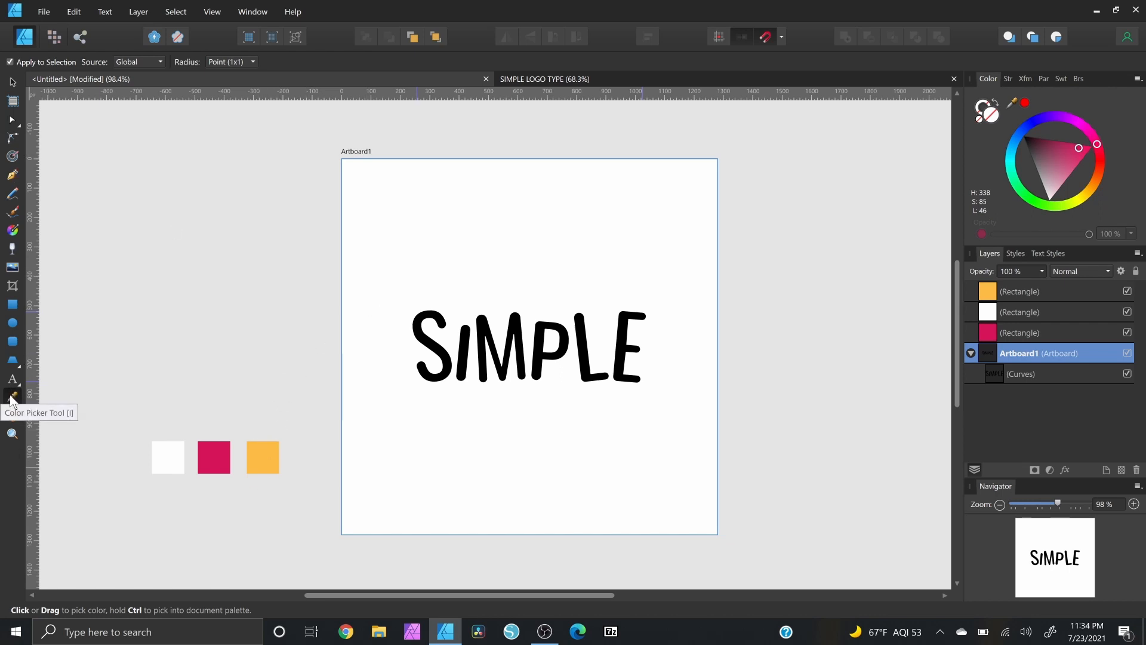
left_click(213, 457)
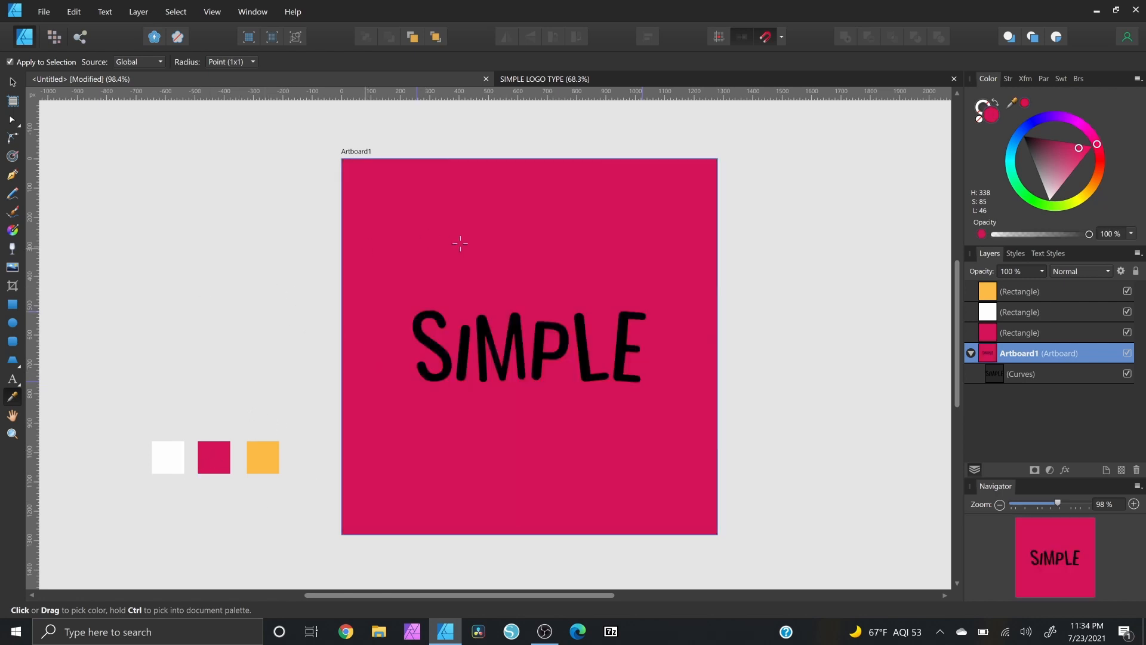
key("v")
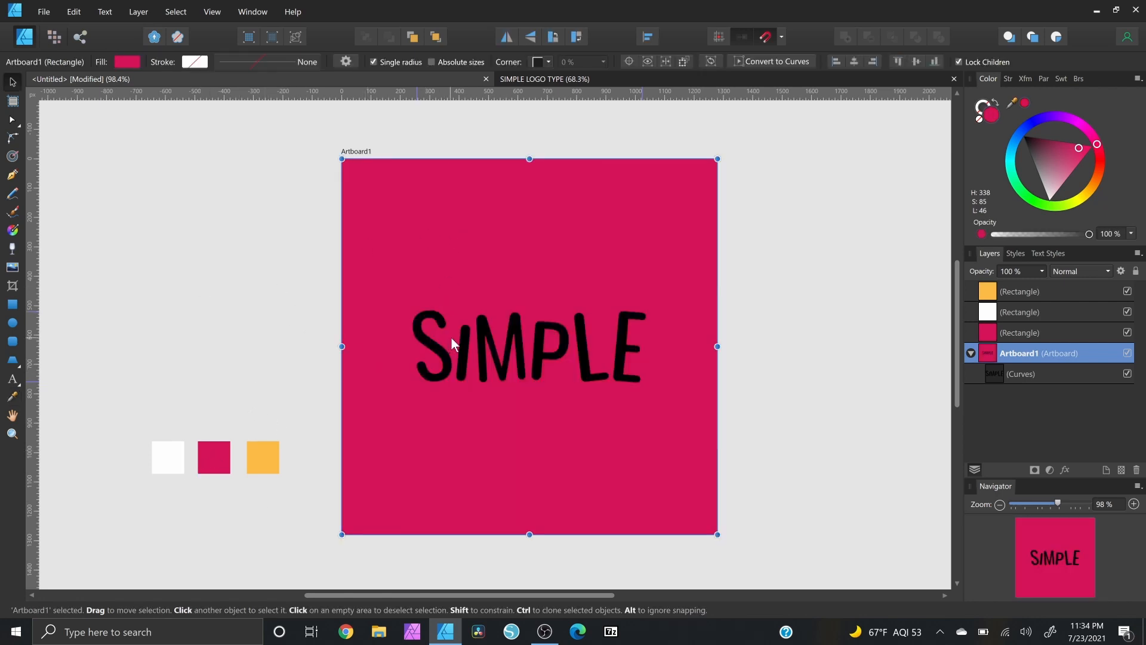
- Recolor the SIMPLE lettering with the yellow-orange sampled from its swatch
left_click(517, 346)
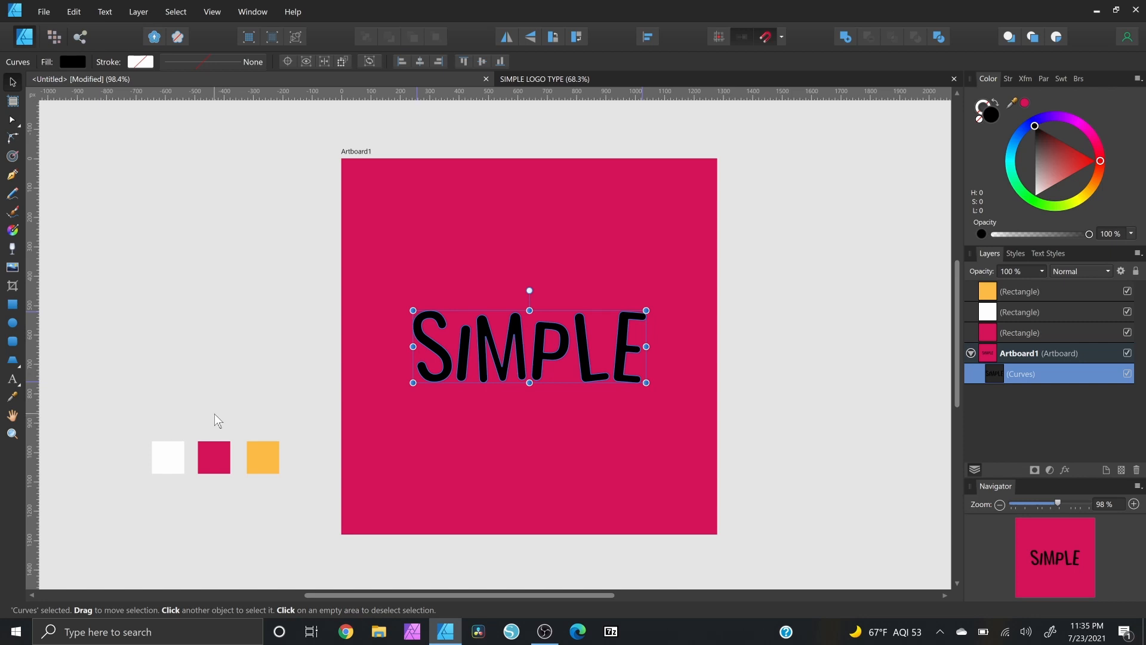
key("i")
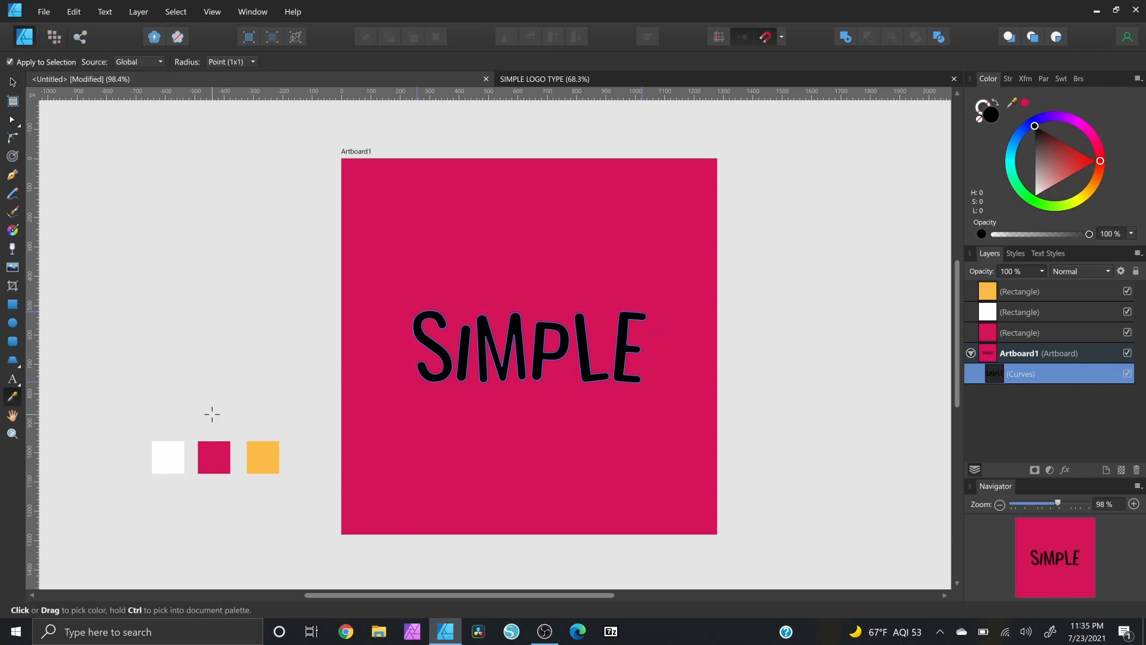
left_click(262, 463)
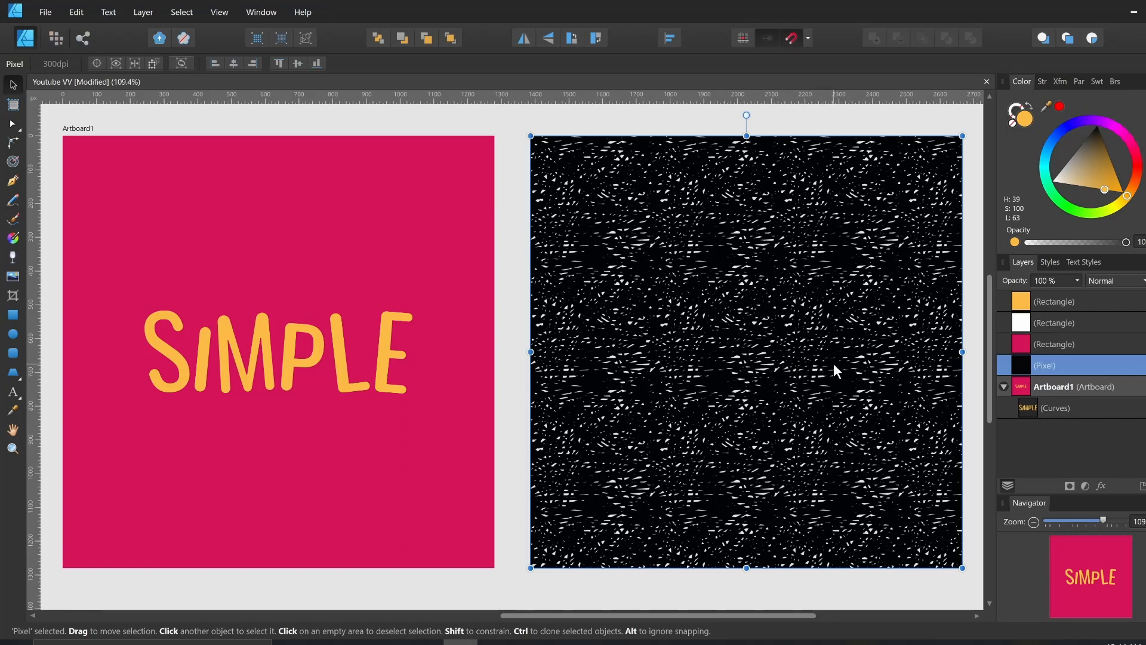
- Place the black speckled texture over Artboard1 and nest its Pixel layer inside the SIMPLE curves so it is clipped to the letters
left_click_drag(834, 365, 363, 374)
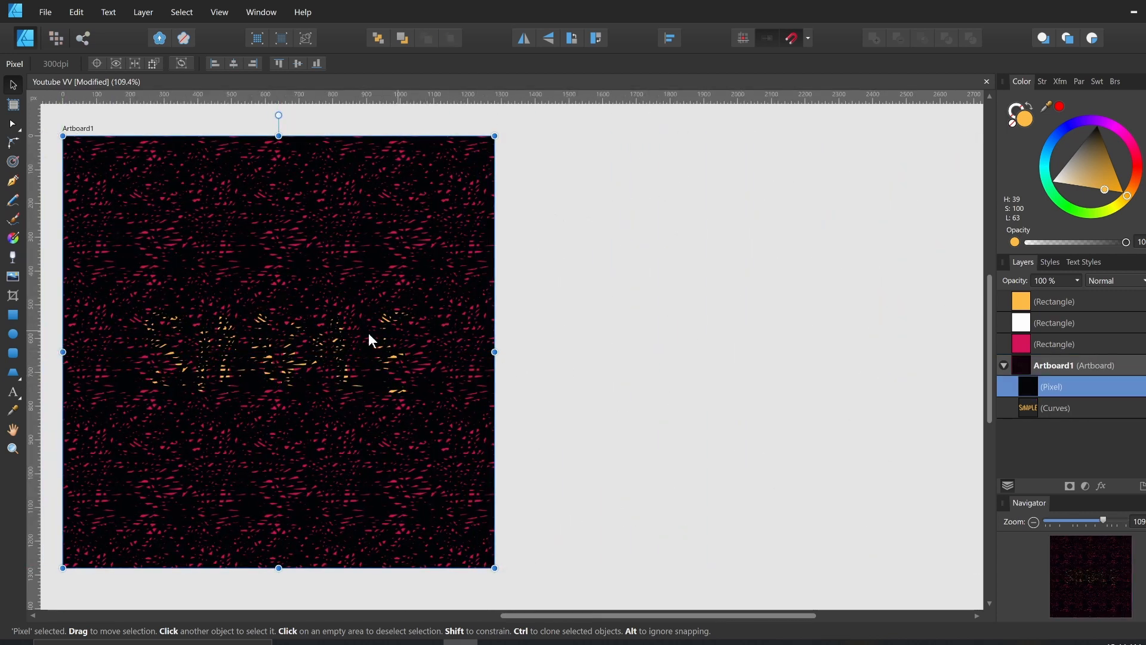
left_click(1056, 389)
left_click(1029, 390)
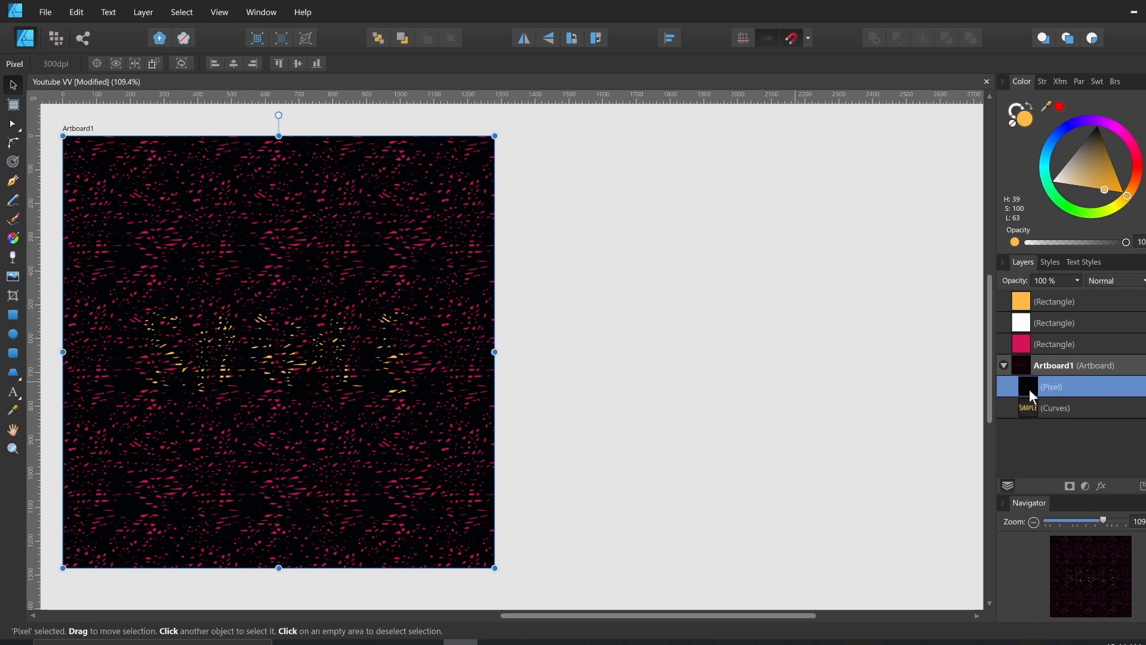
left_click_drag(1033, 394, 1031, 409)
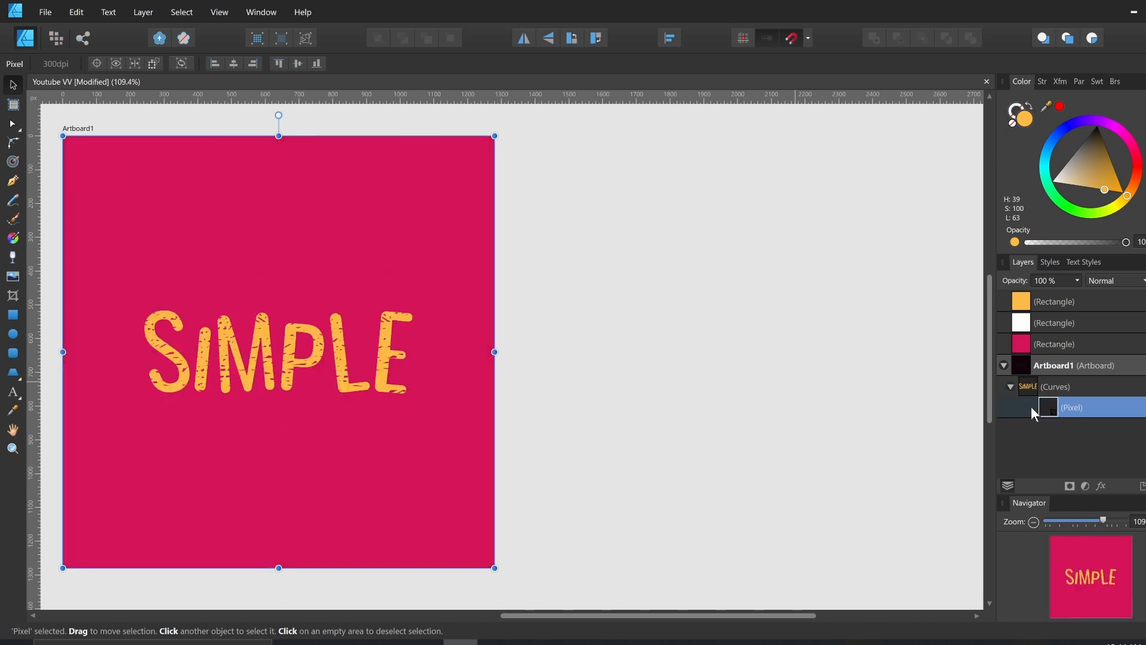
- Add the art text "LOGO TYPE" in white 36 pt PT Mono below the SIMPLE lettering
scroll(597, 409, "left", 5)
scroll(597, 403, "left", 4)
scroll(636, 400, "down", 1)
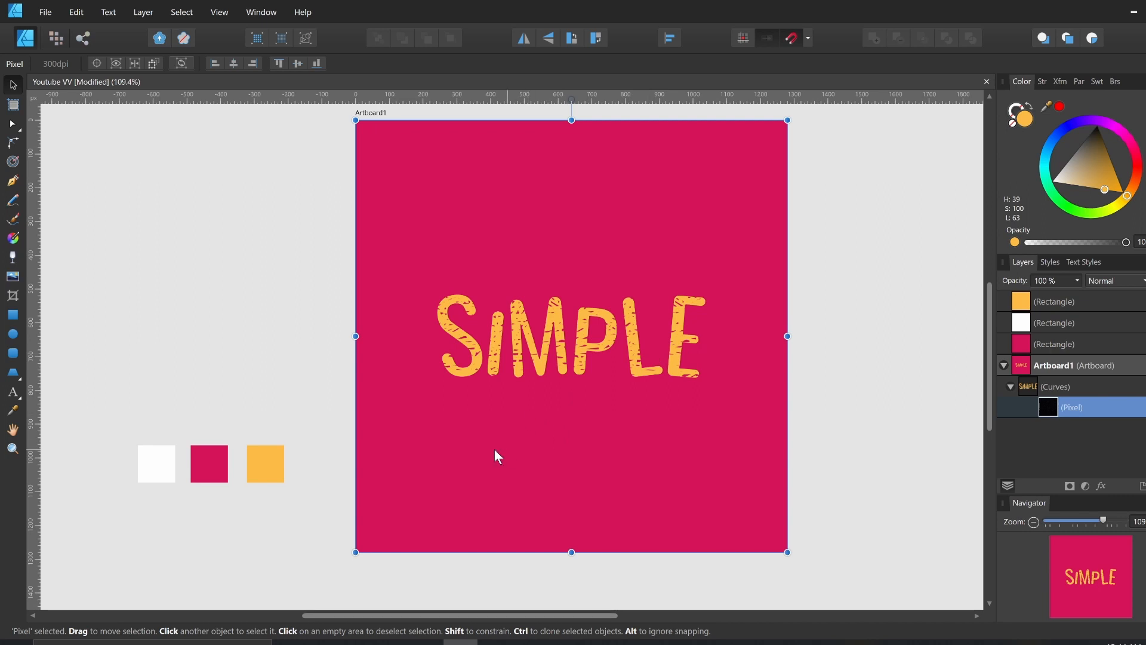
key("t")
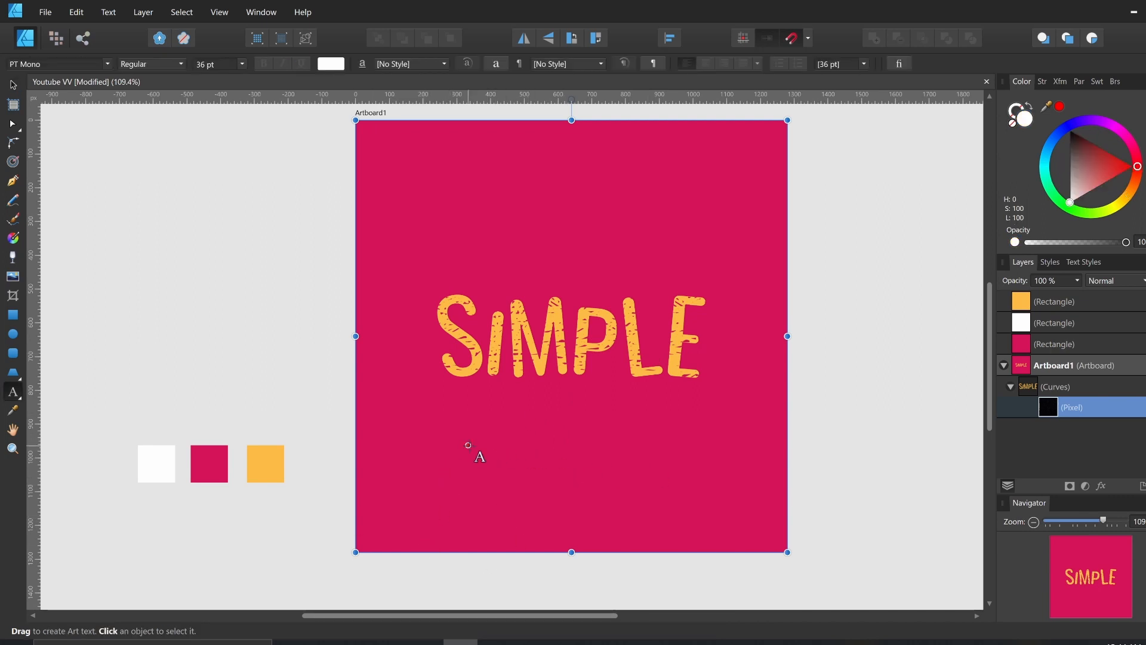
left_click(506, 444)
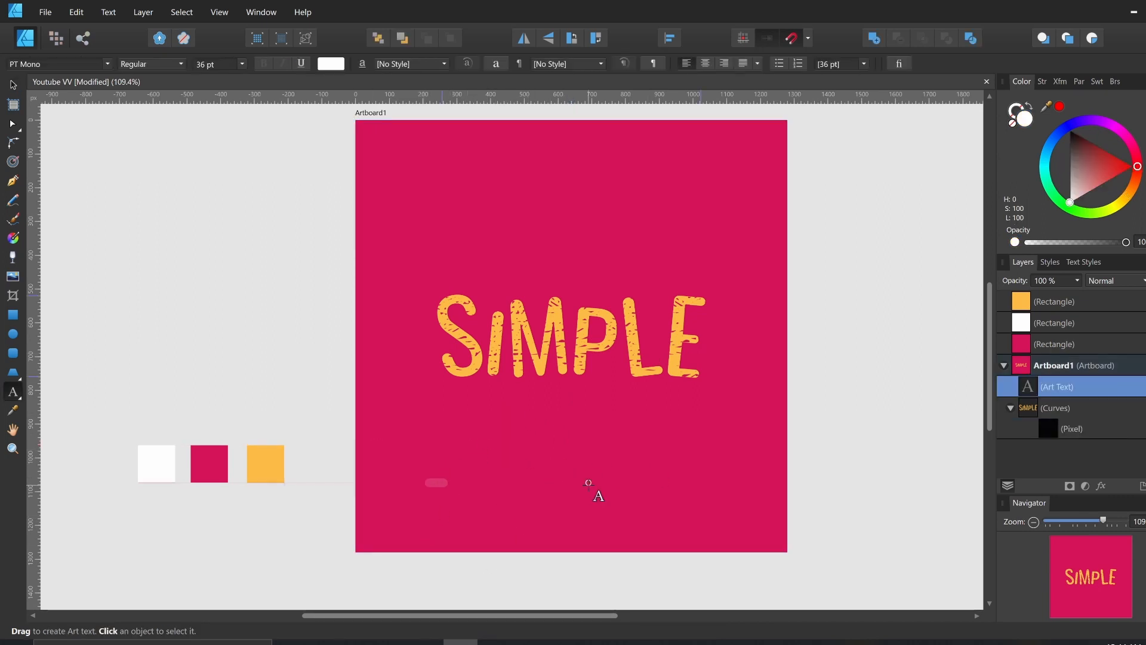
type("LOGO")
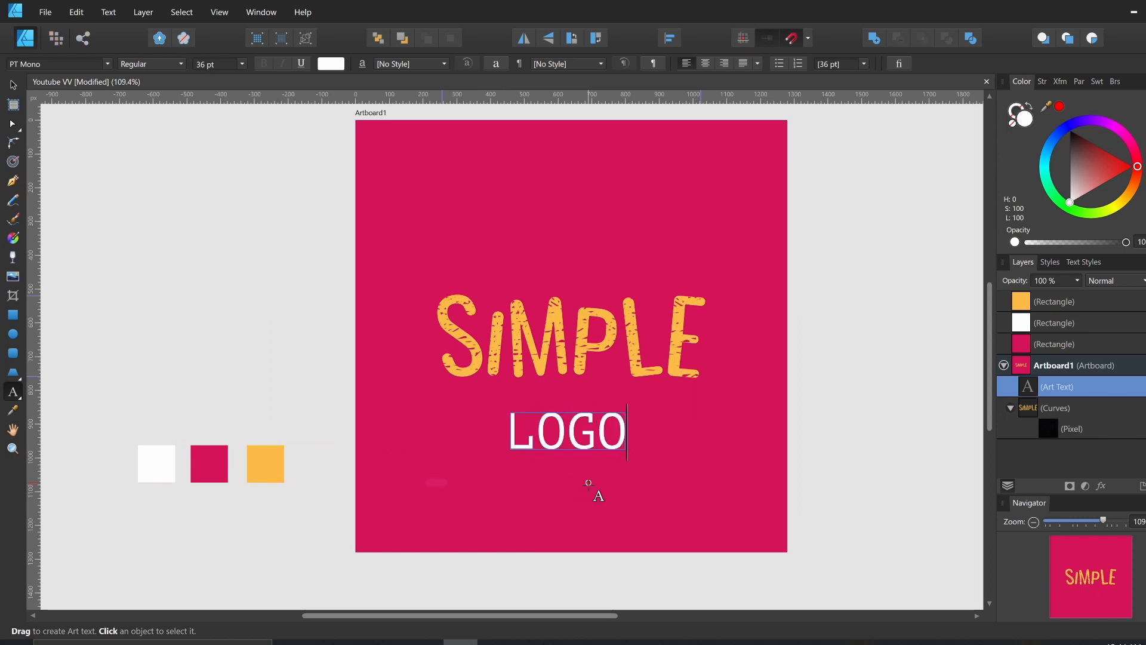
type(" TYPE")
key("Escape")
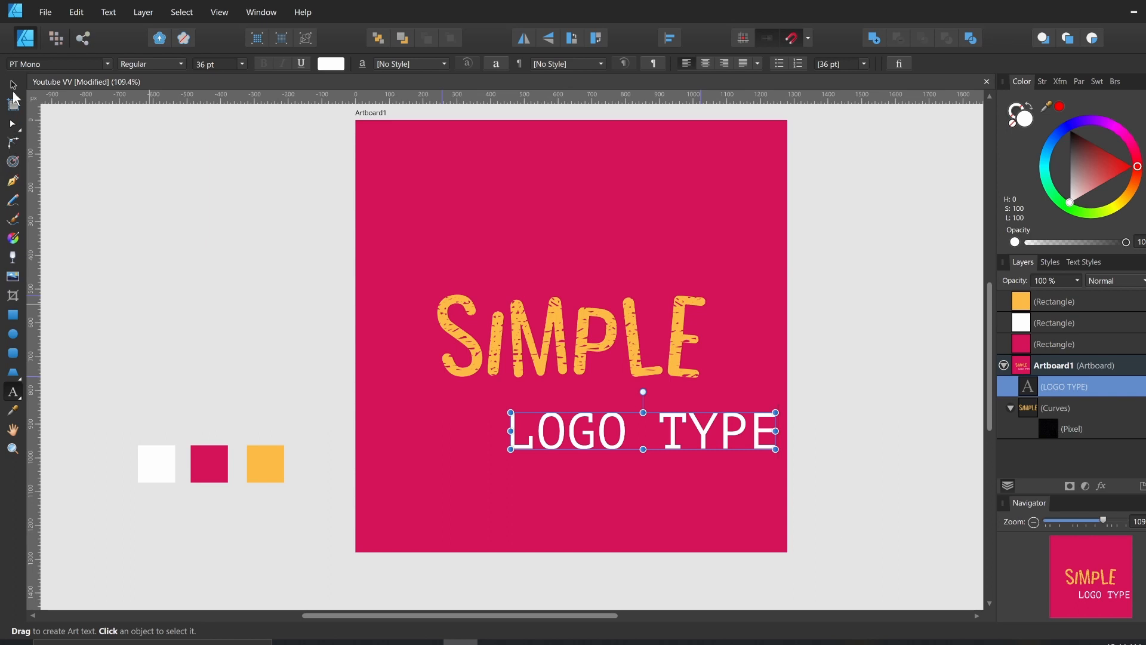
- Center the LOGO TYPE text on the artboard in both directions, and move it straight down to just beneath SIMPLE
key("v")
left_click_drag(683, 425, 638, 427)
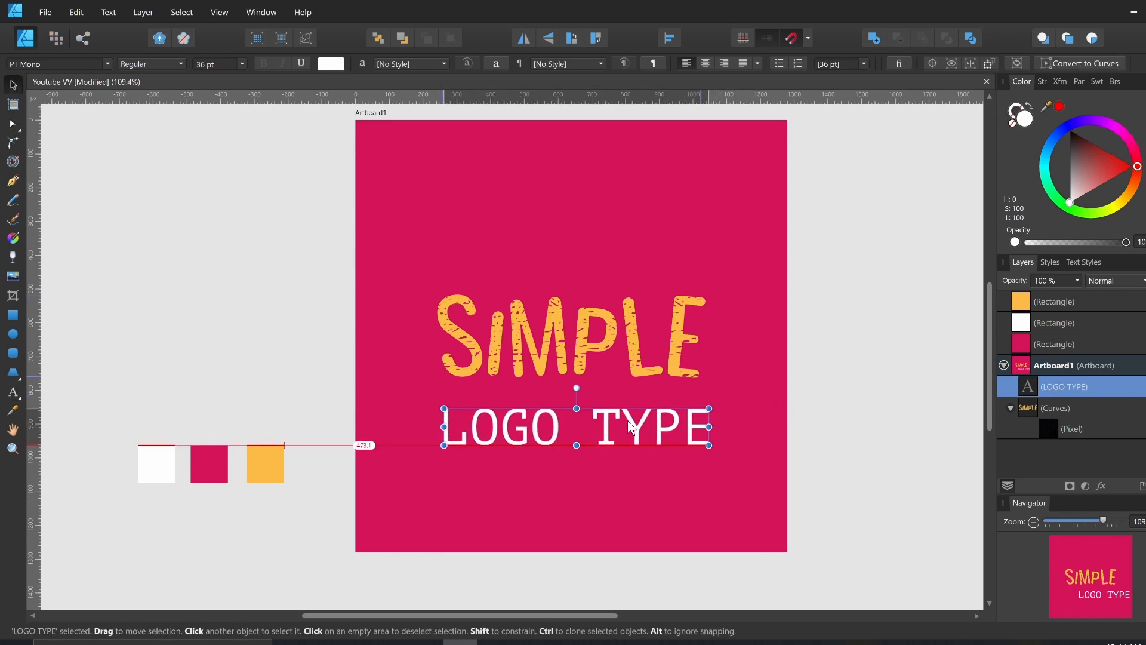
left_click(696, 83)
left_click(696, 151)
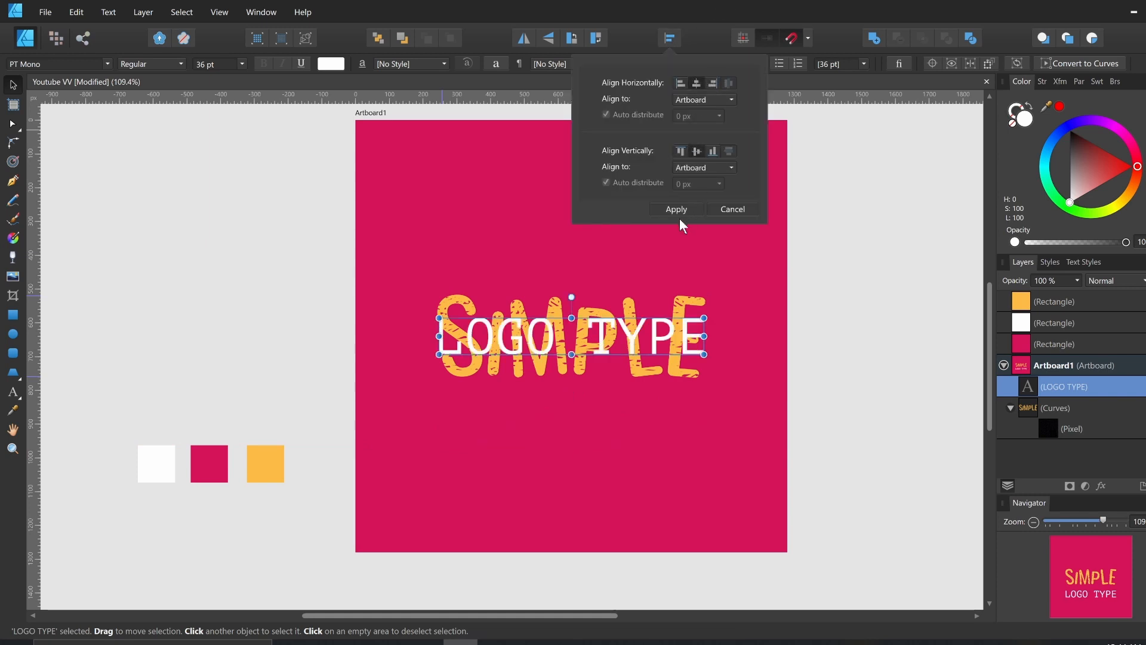
left_click(679, 209)
left_click_drag(626, 372, 627, 417)
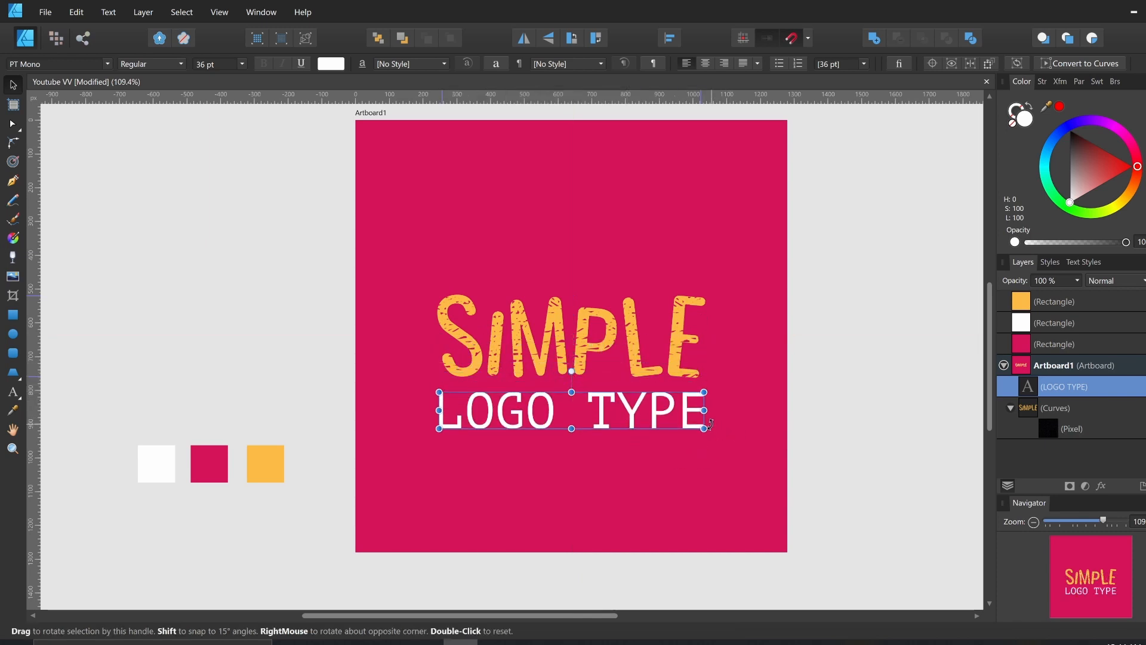
- Scale the LOGO TYPE text down to about 16.1 pt and remove its space so it reads "LOGOTYPE"
left_click_drag(705, 427, 632, 412)
left_click(579, 420)
double_click(582, 412)
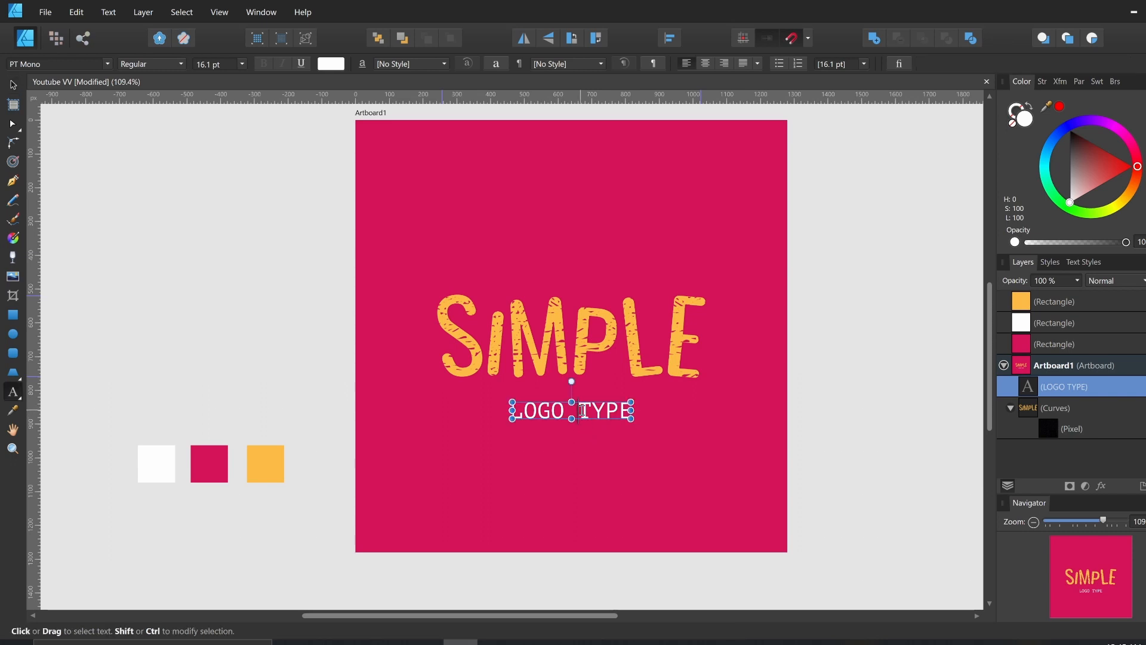
key("BackSpace")
key("Escape")
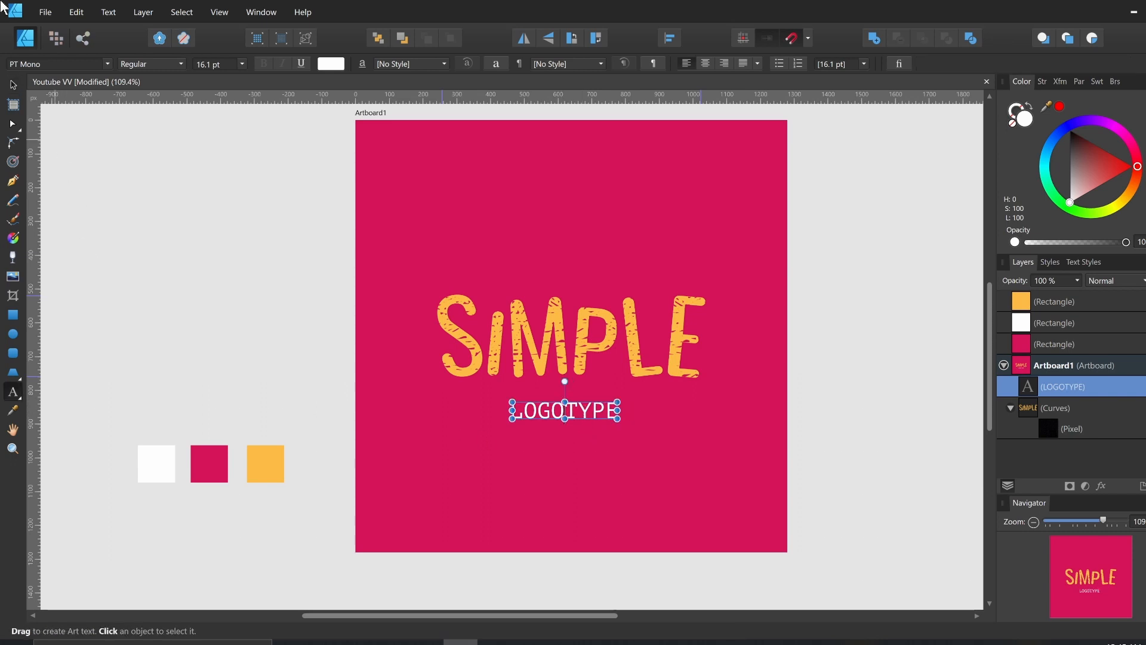
- Widen the letter spacing of the whole word LOGOTYPE until it spans a little over half the width of SIMPLE
double_click(575, 410)
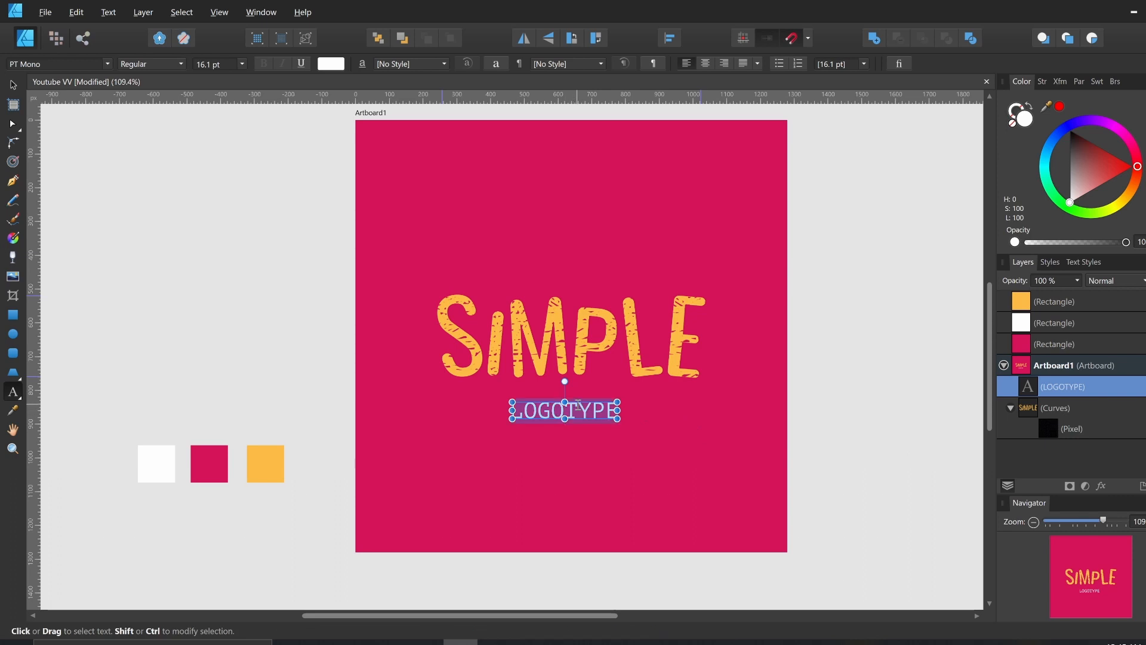
key("alt+Right")
key("alt+Right")
key("alt+Right")
key("alt+Right")
key("alt+Right")
key("alt+Right")
key("alt+Right")
key("alt+Right")
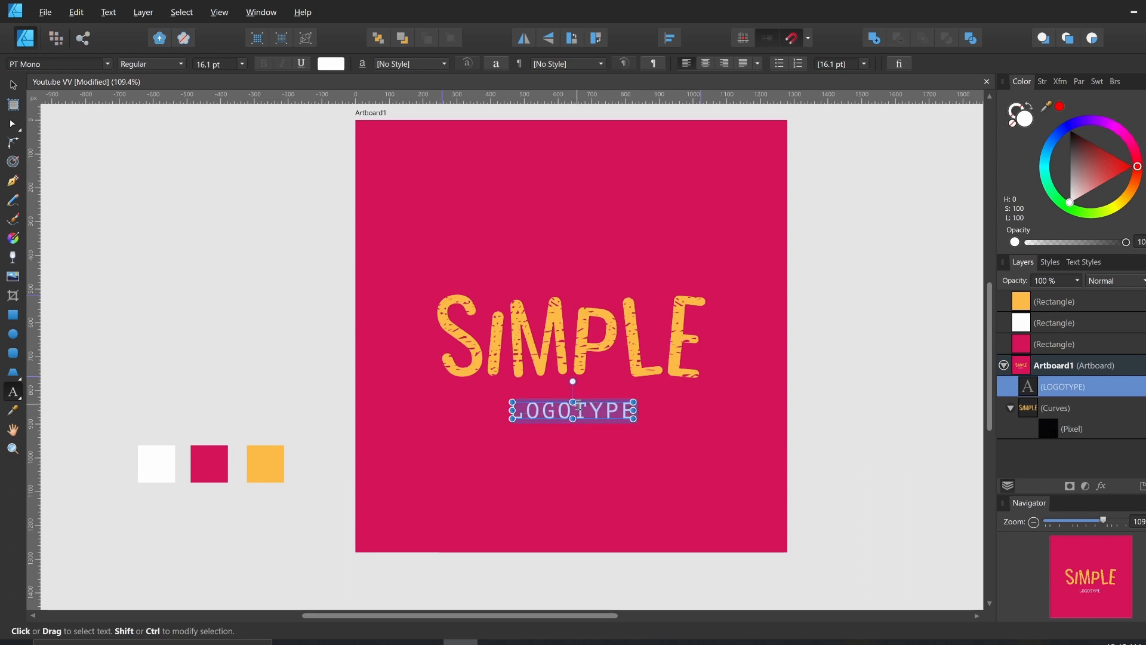
key("alt+Right")
key("alt+Right")
key("alt+Right")
key("alt+Right")
key("alt+Right")
key("alt+Right")
key("alt+Right")
key("alt+Right")
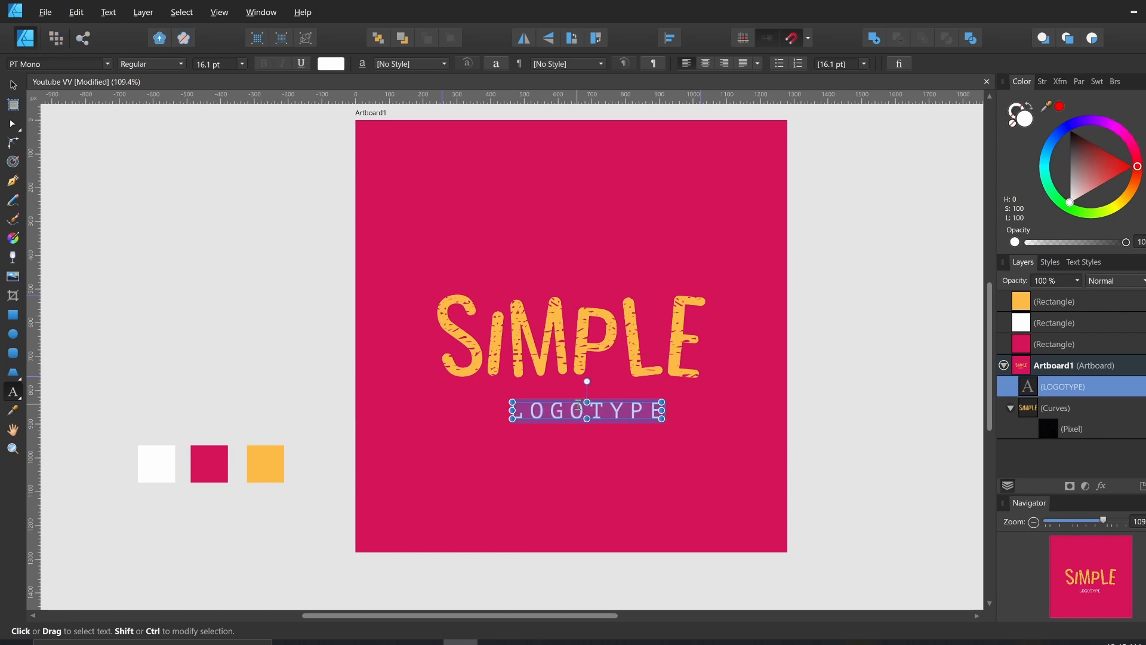
type("V")
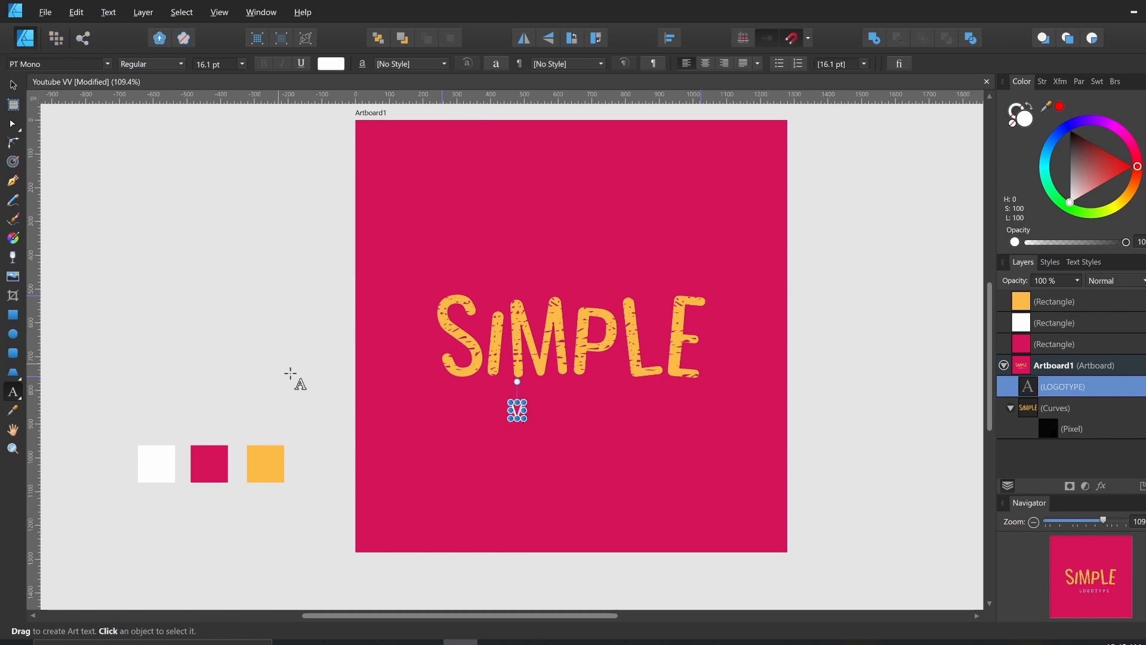
key("ctrl+z")
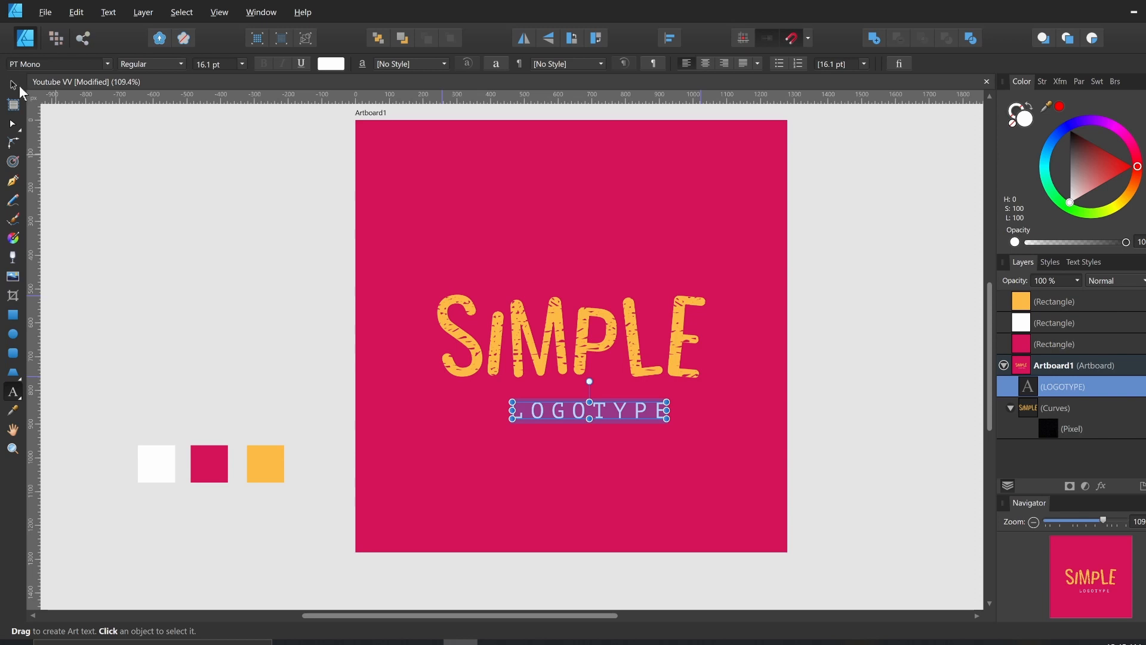
key("Escape")
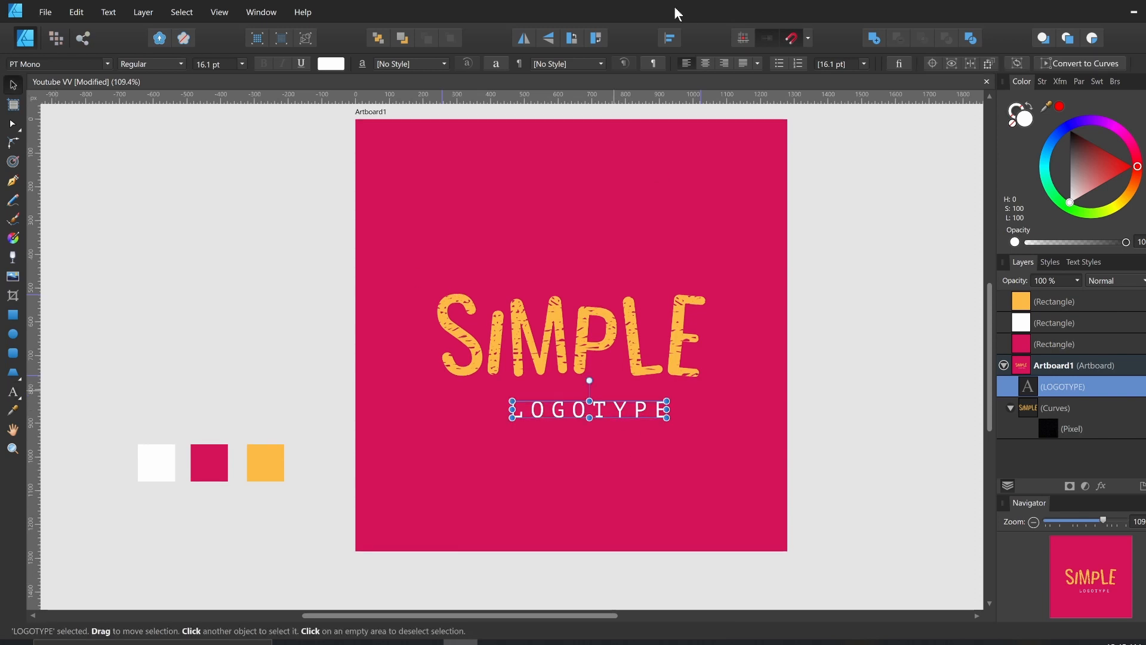
- Re-center the widely spaced LOGOTYPE text on the artboard, place it closely under SIMPLE, and deselect it
left_click(667, 38)
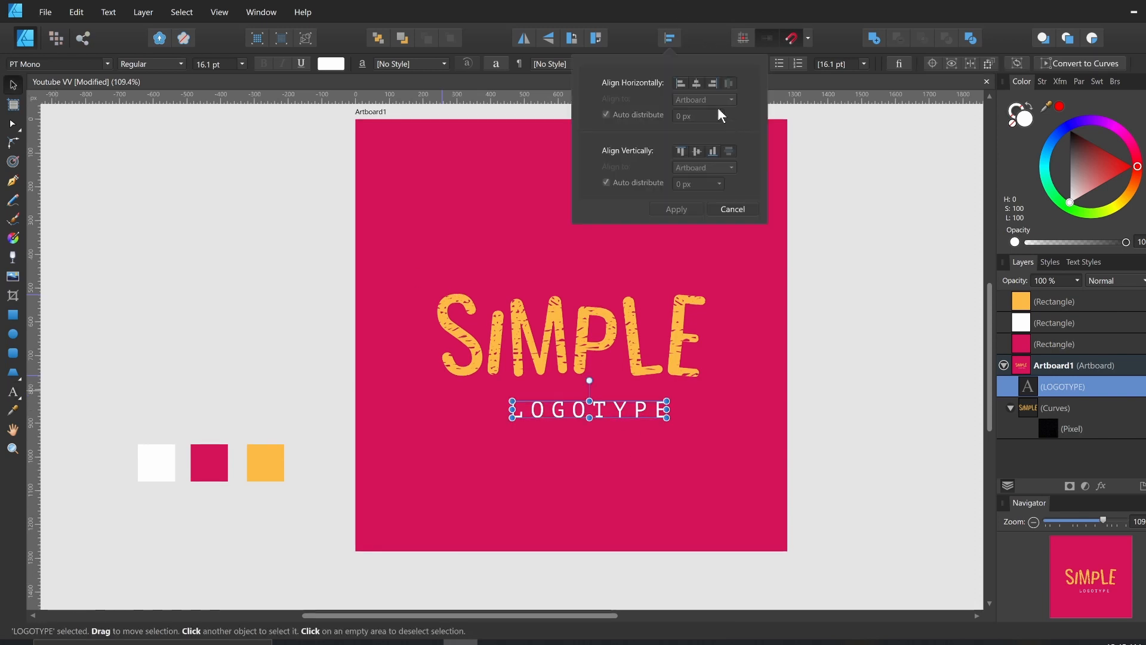
left_click(696, 84)
left_click(697, 151)
left_click(678, 209)
left_click_drag(609, 327, 602, 397)
left_click(821, 402)
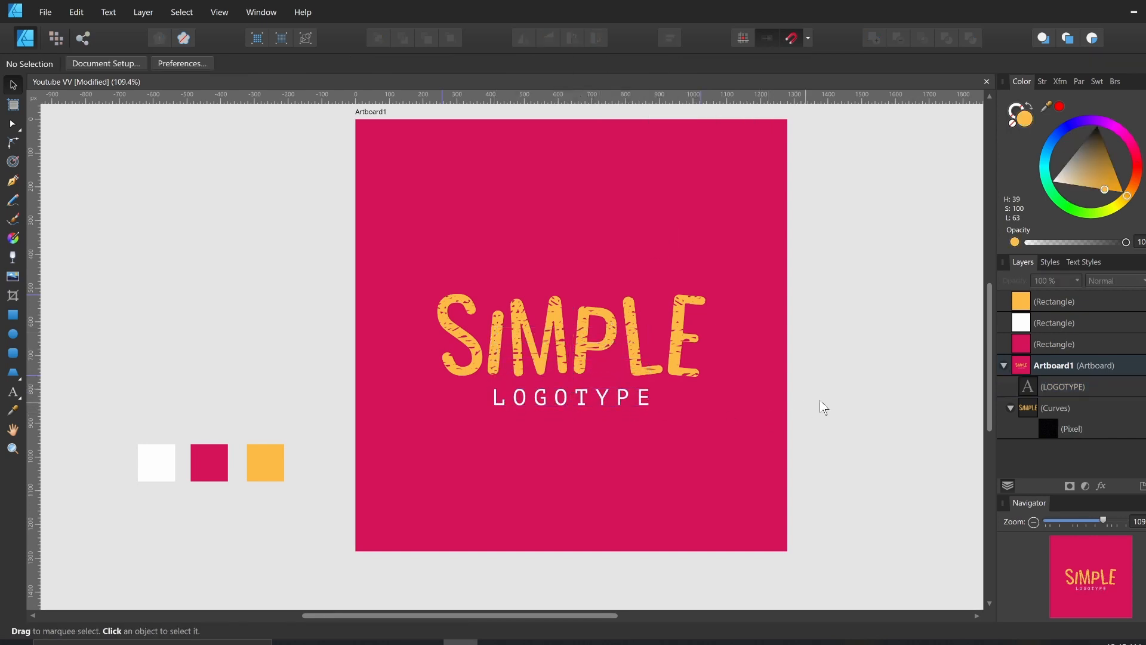